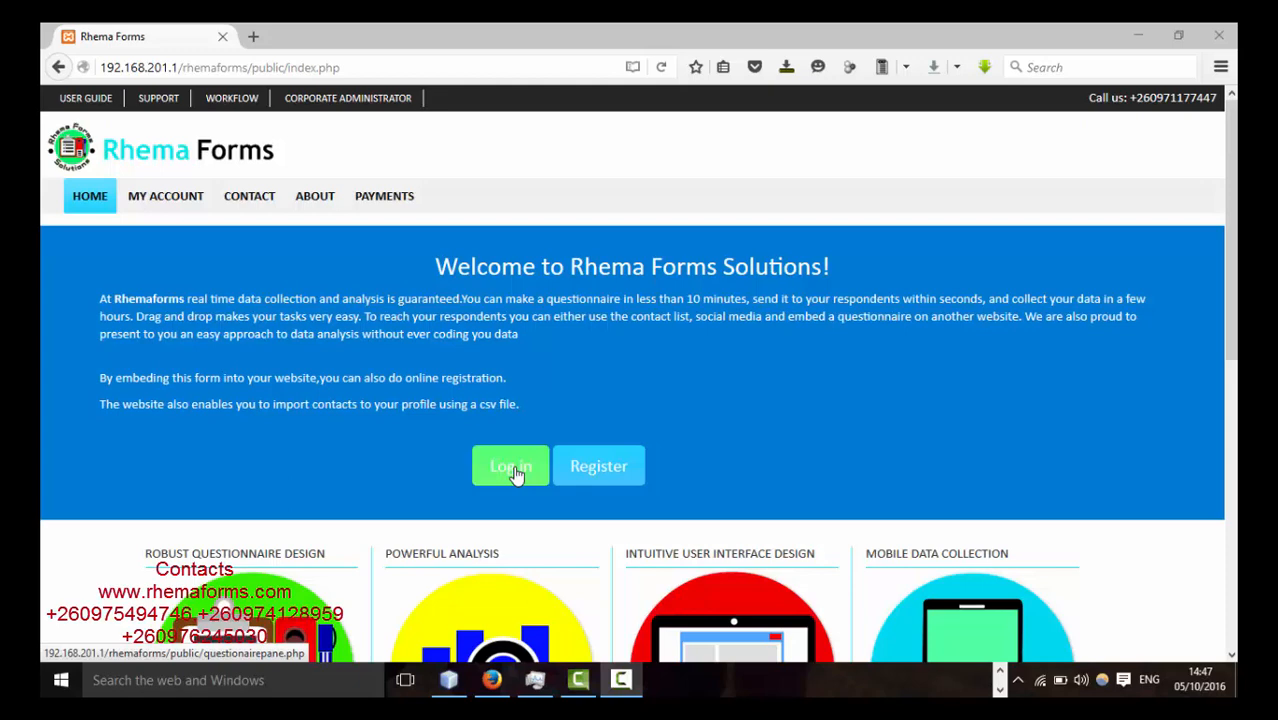
- Log in with the account username and password, and dismiss the browser's offer to remember the login
click(512, 472)
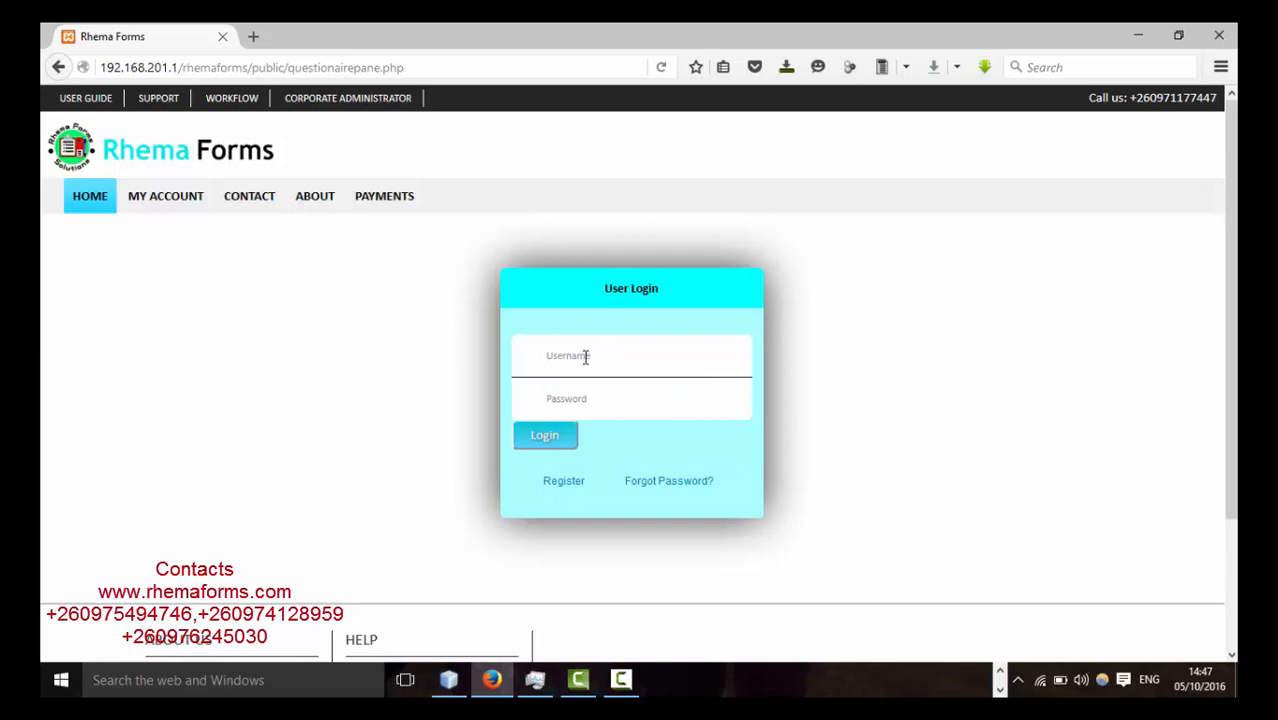
text(mululu)
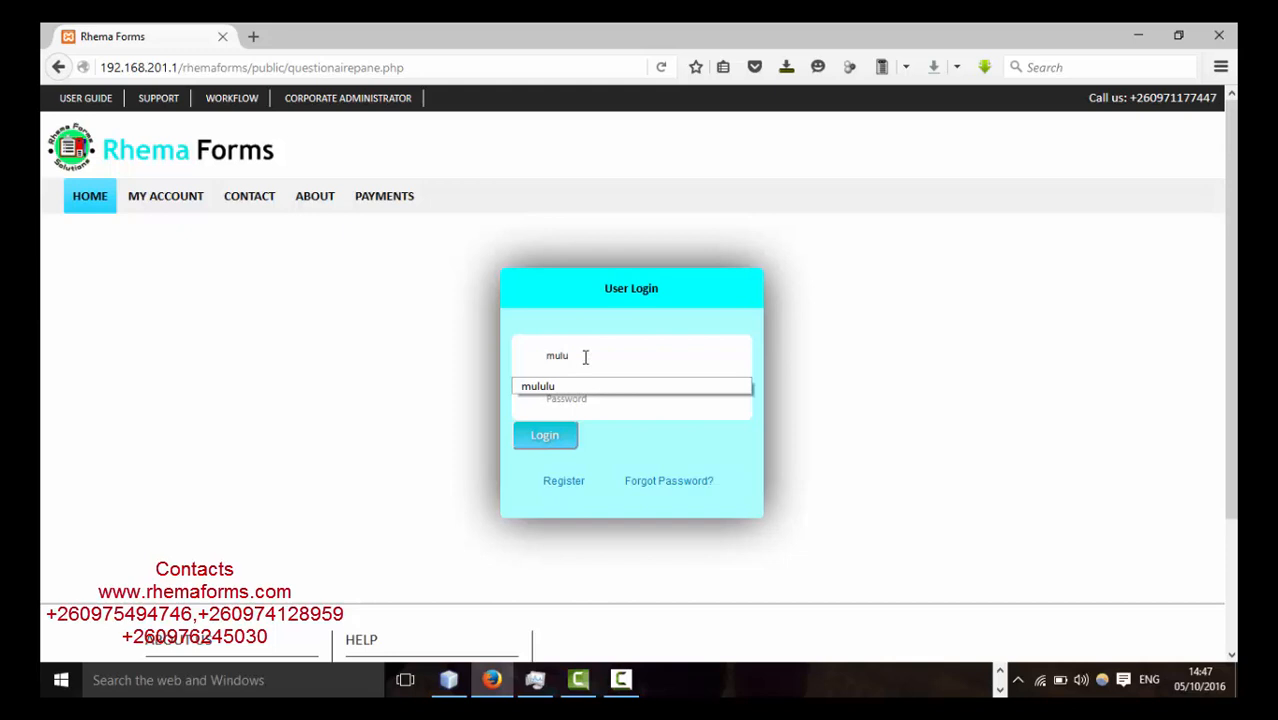
click(877, 393)
click(561, 399)
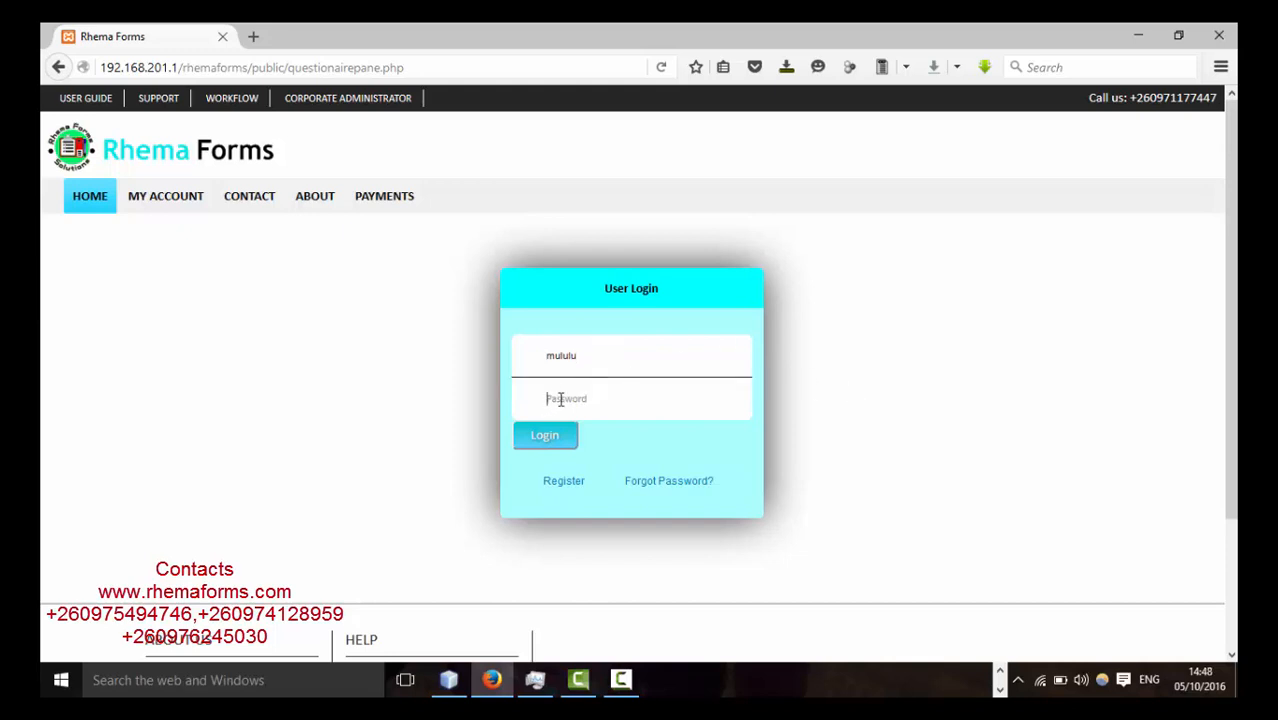
text(•)
click(546, 437)
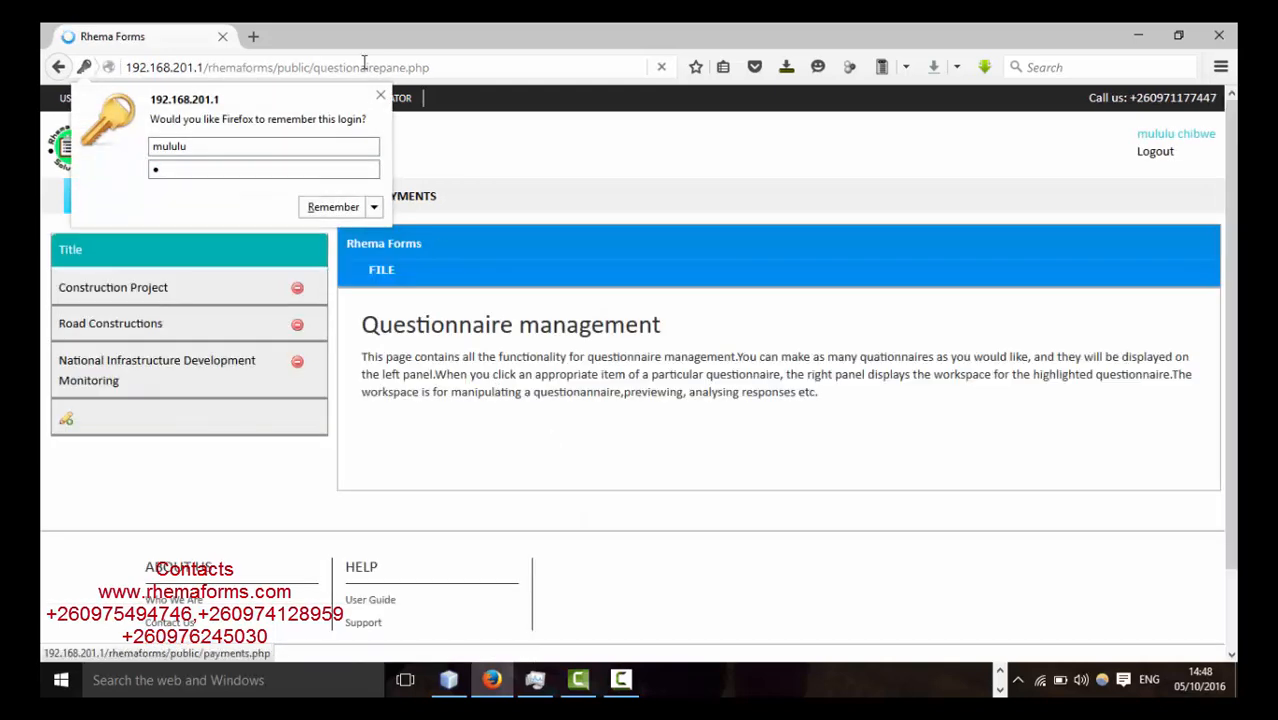
click(380, 95)
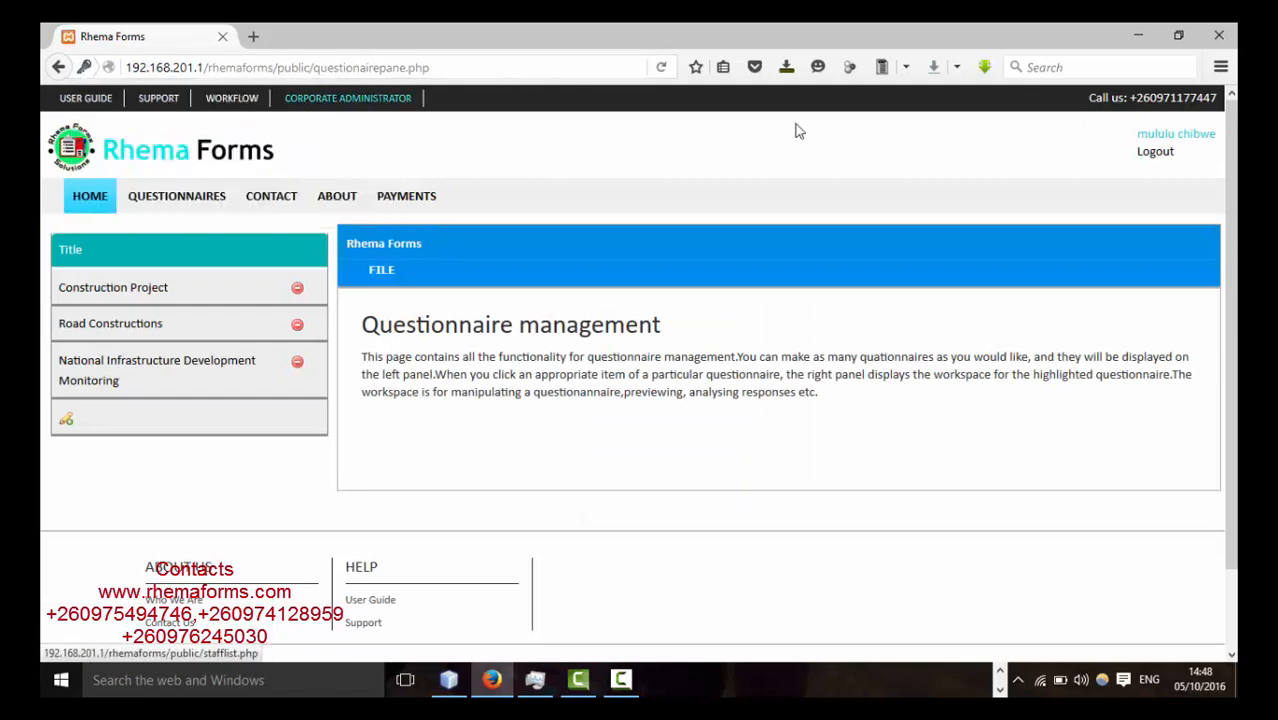
- Open the Construction Project questionnaire and go to question category 2
scroll(1237, 188, down, 1)
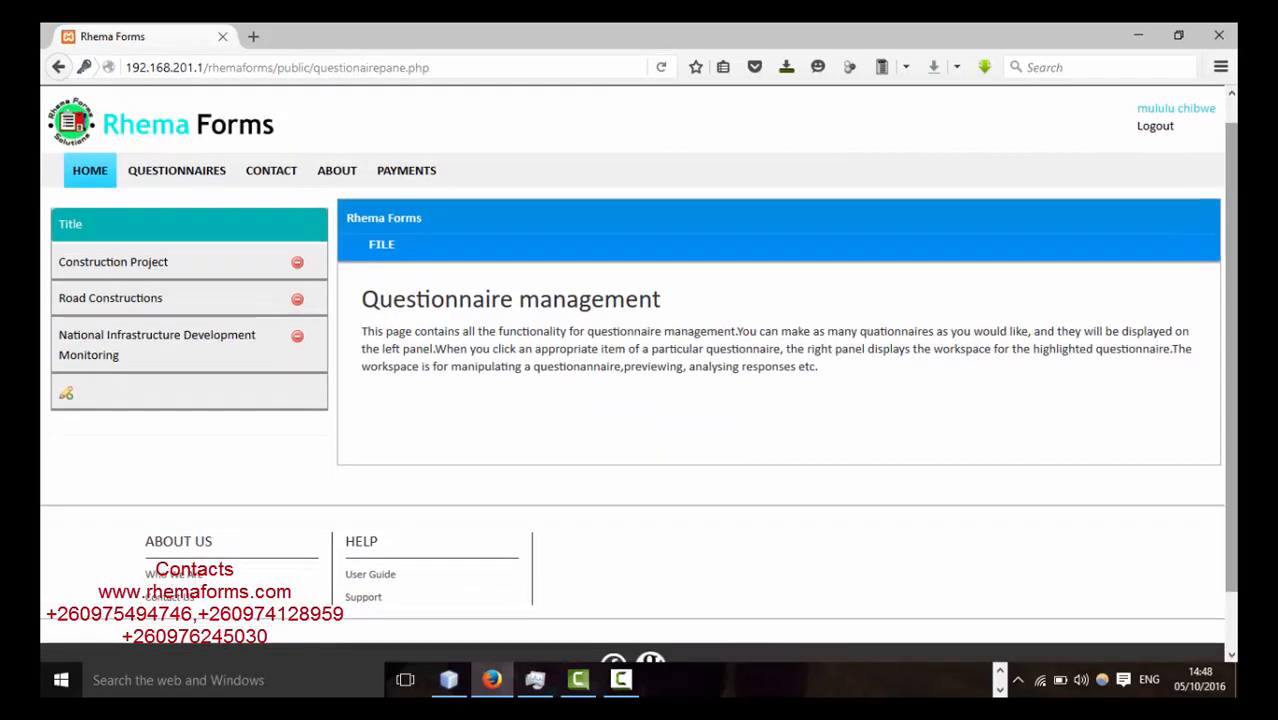
scroll(1152, 160, up, 1)
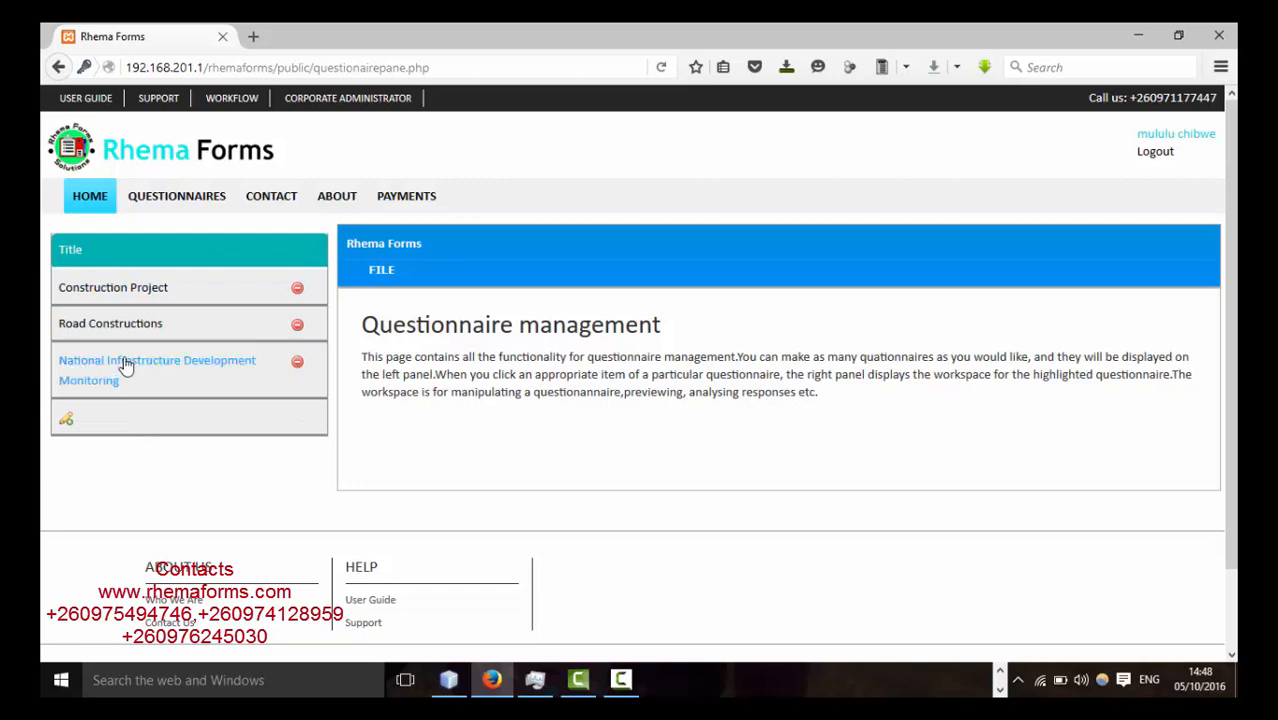
click(132, 294)
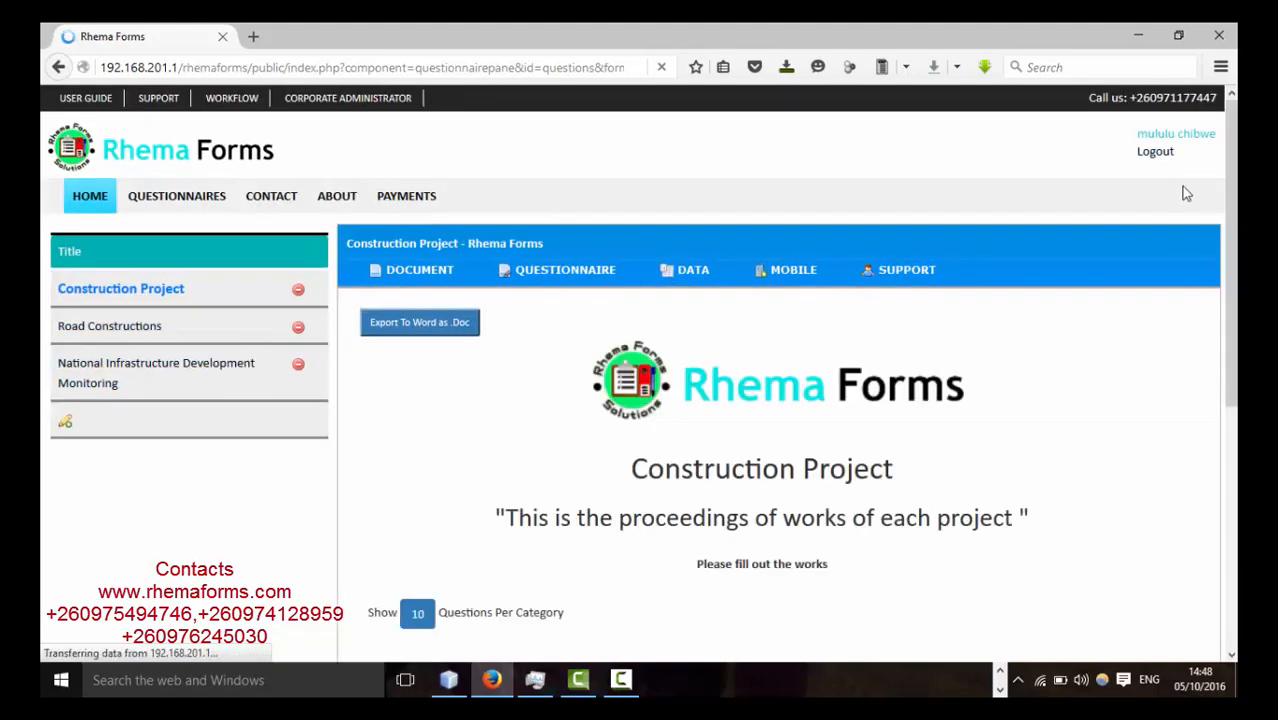
scroll(1186, 193, down, 2)
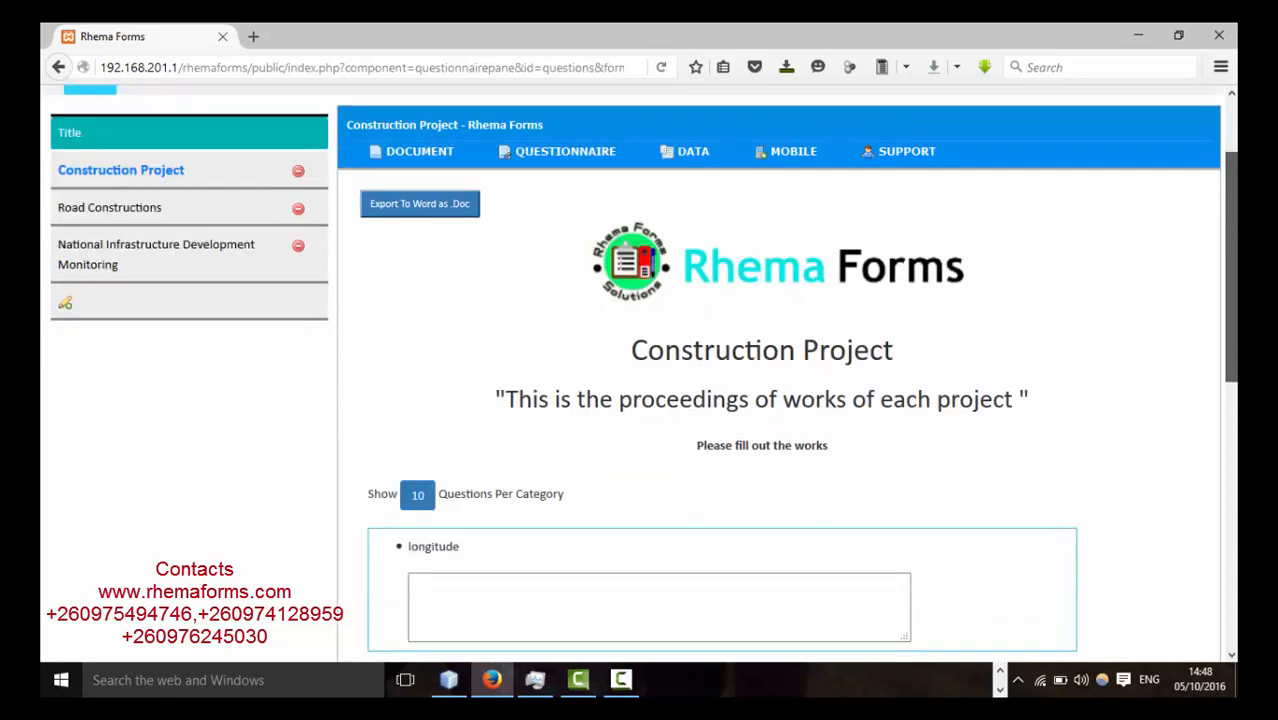
scroll(863, 457, down, 4)
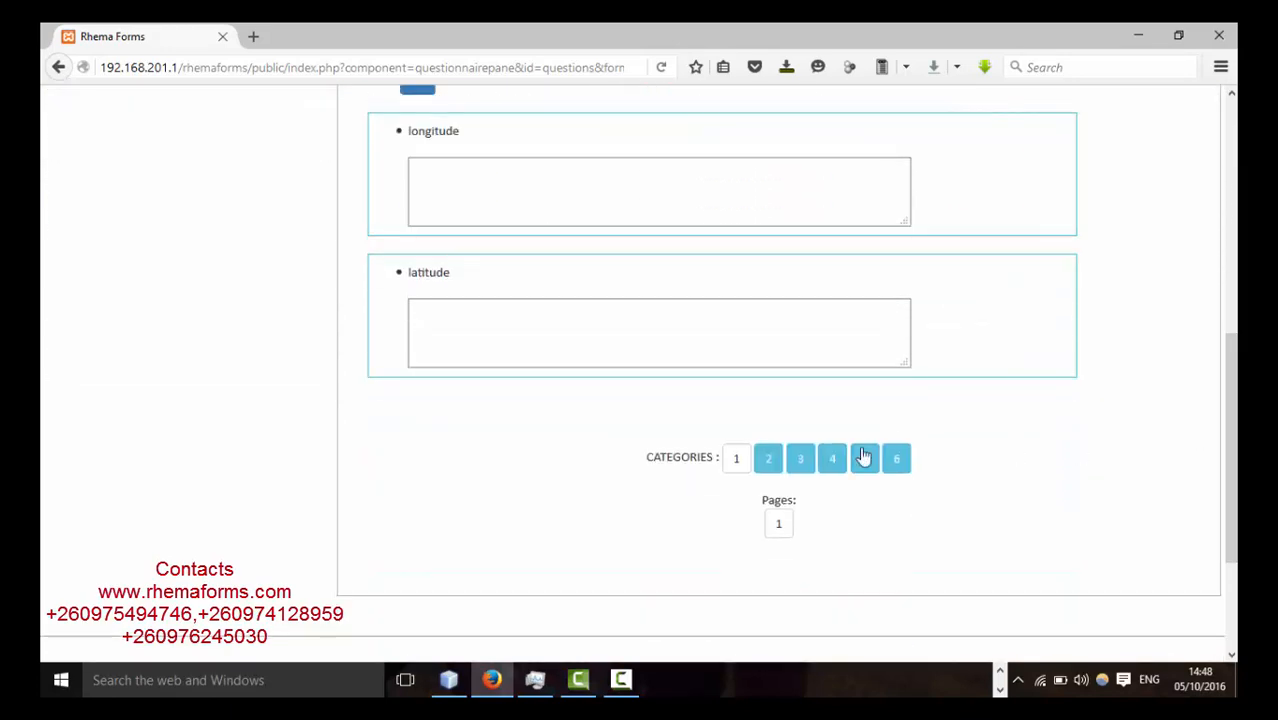
click(766, 462)
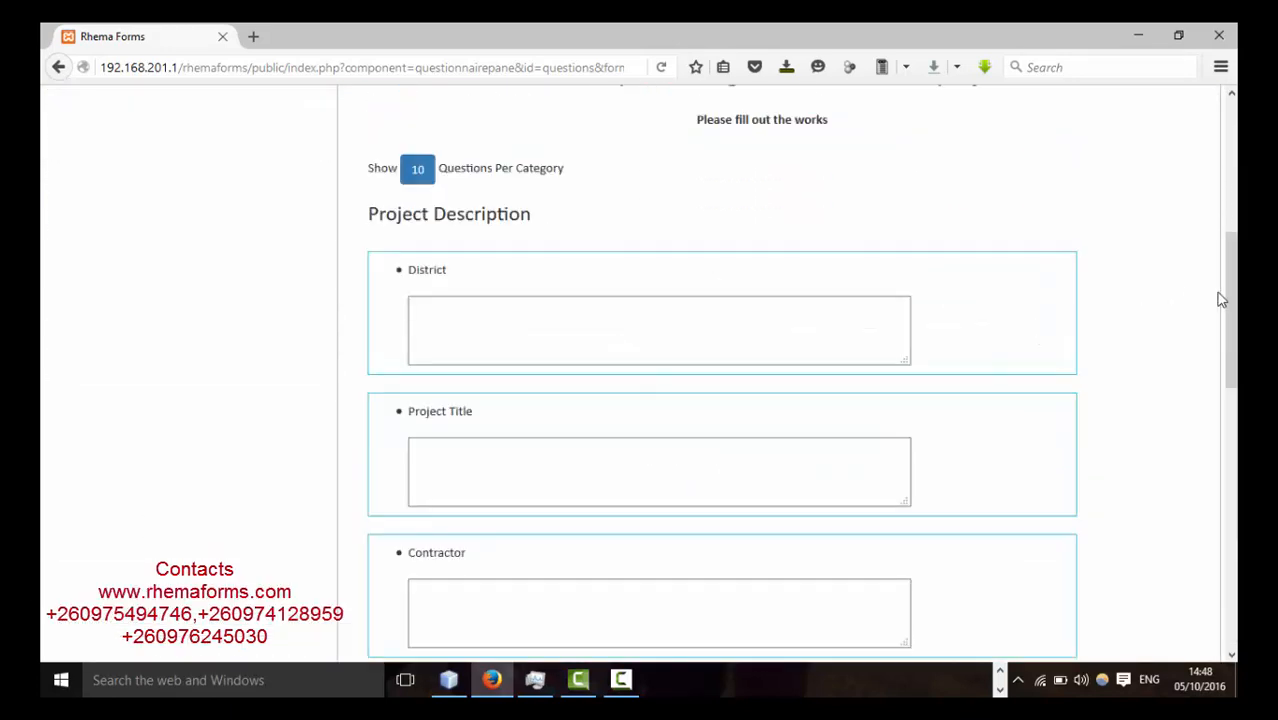
- Review the questions in the Project Description category of the Construction Project questionnaire
scroll(1220, 300, down, 1)
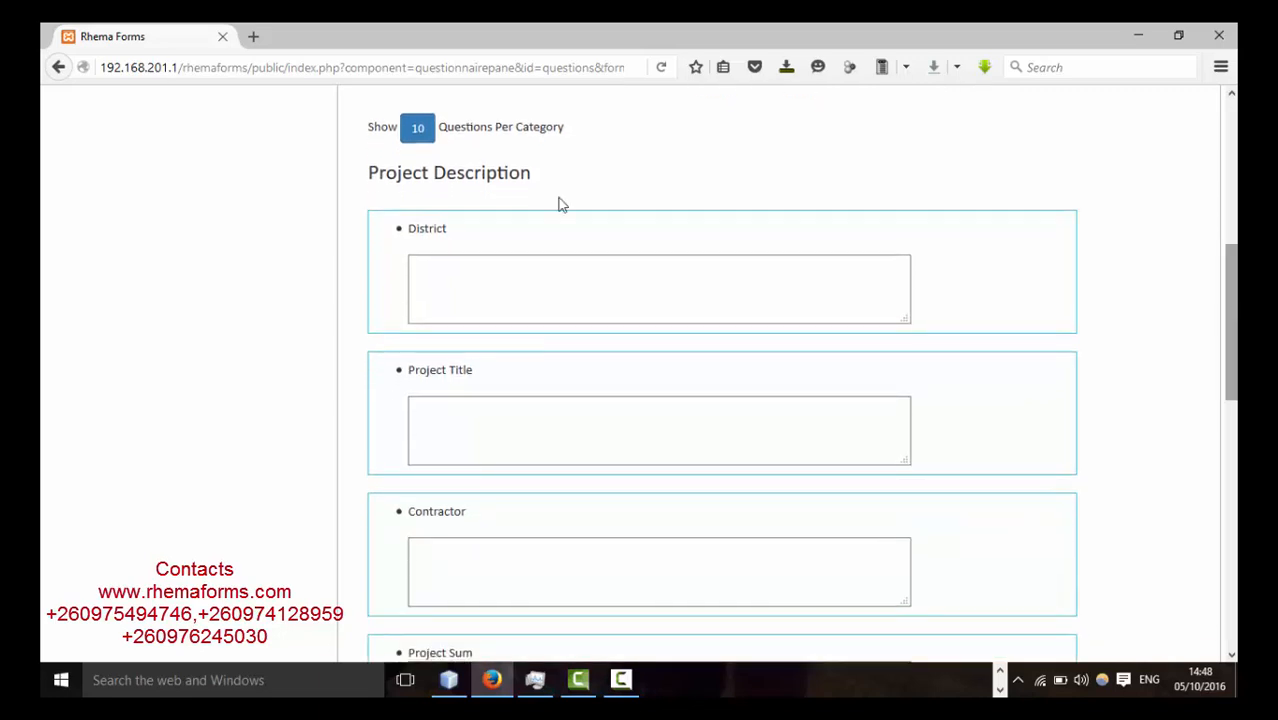
drag(536, 178, 354, 194)
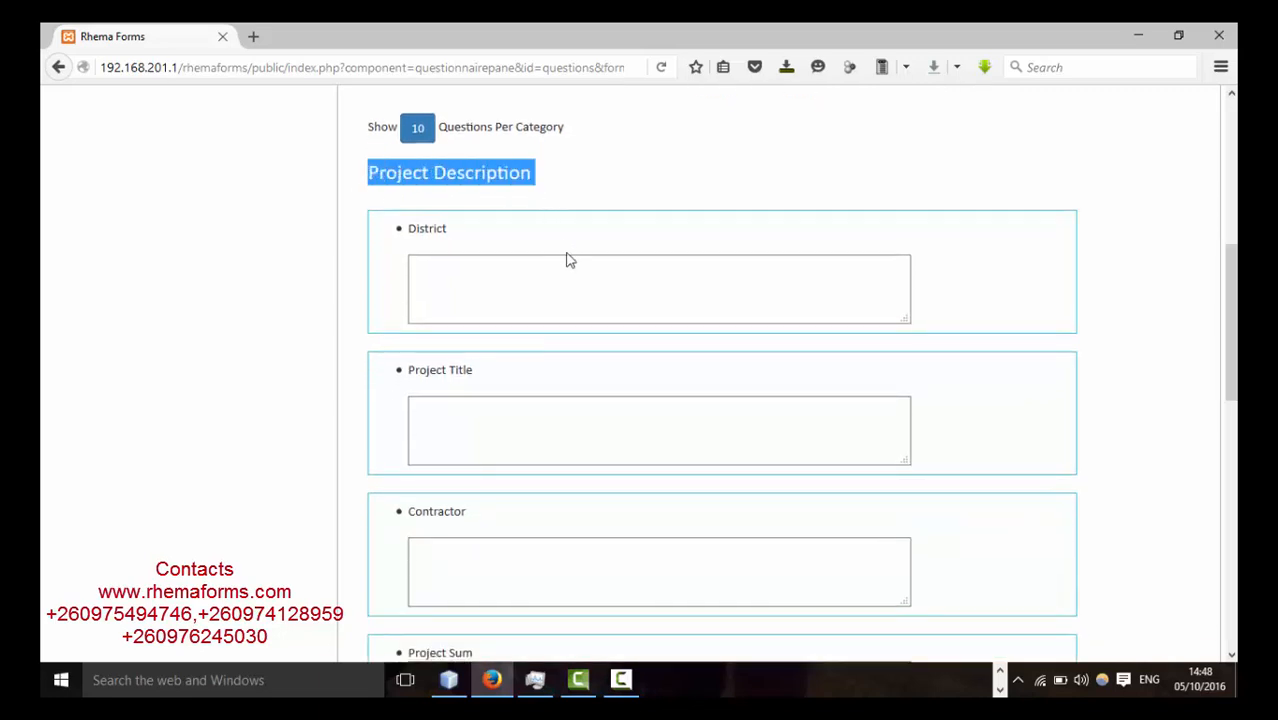
scroll(713, 320, up, 1)
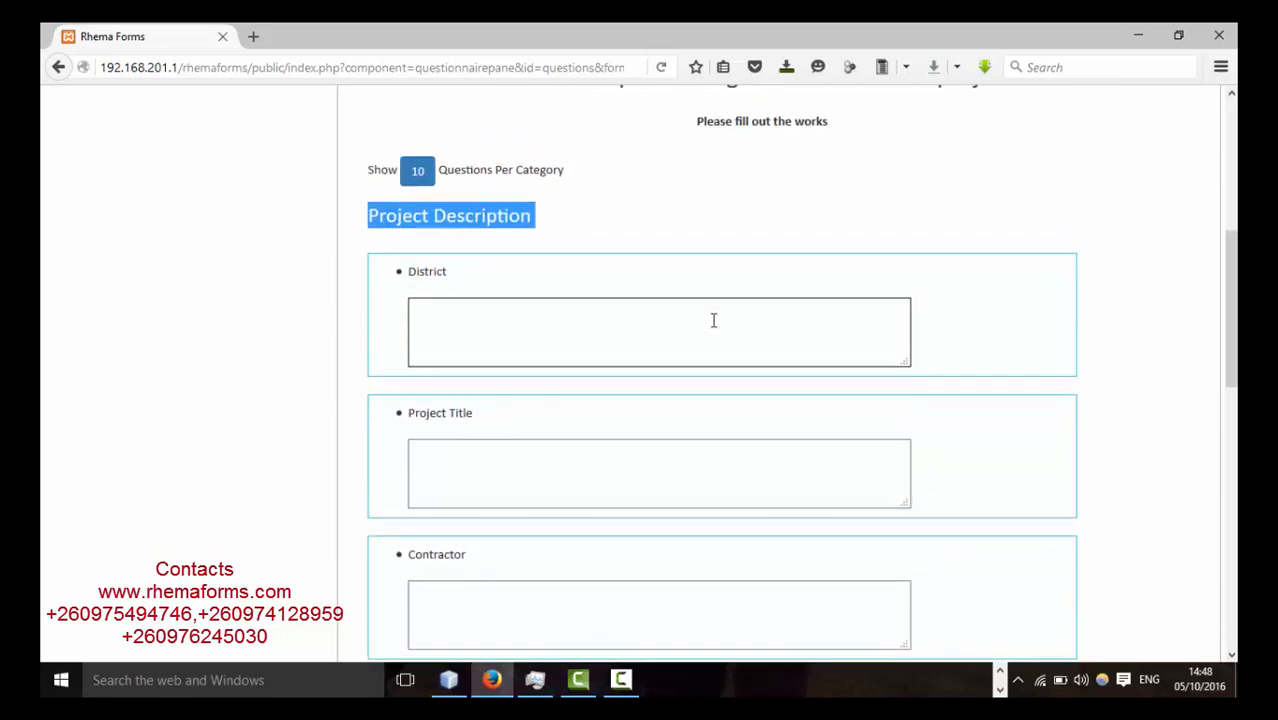
scroll(713, 320, down, 5)
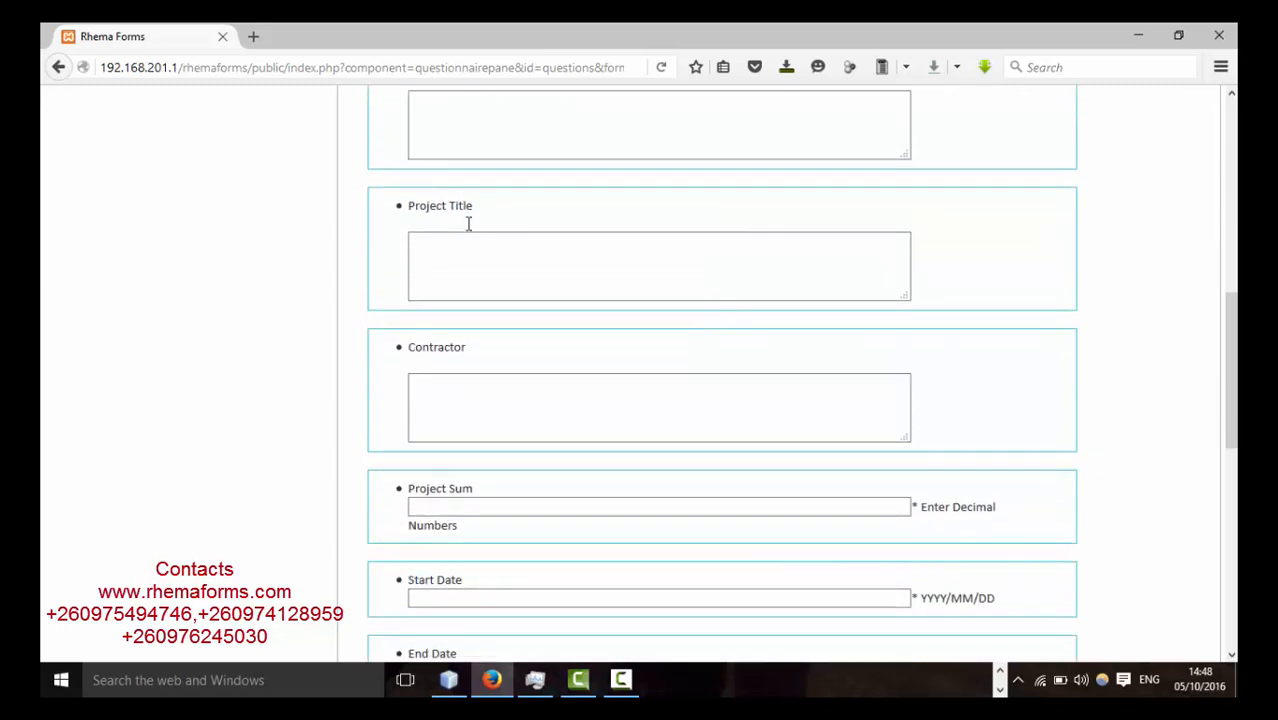
click(488, 394)
scroll(489, 394, down, 5)
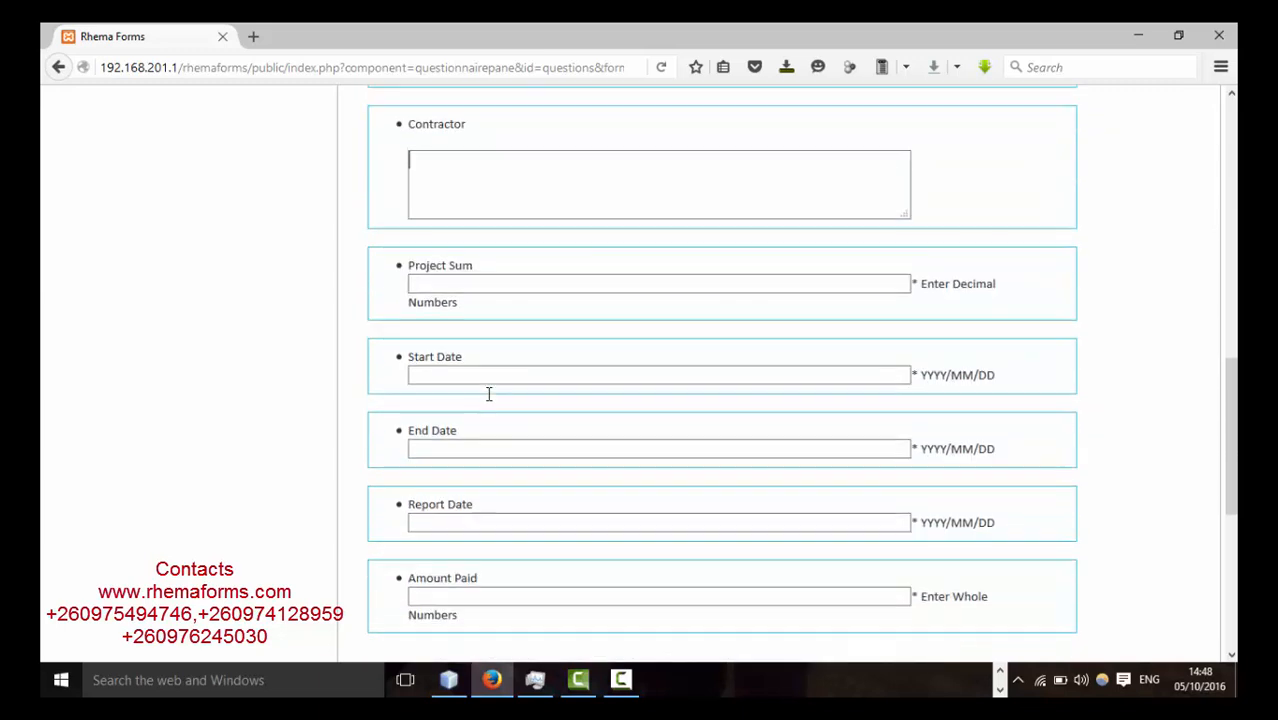
scroll(489, 394, down, 3)
scroll(489, 396, up, 8)
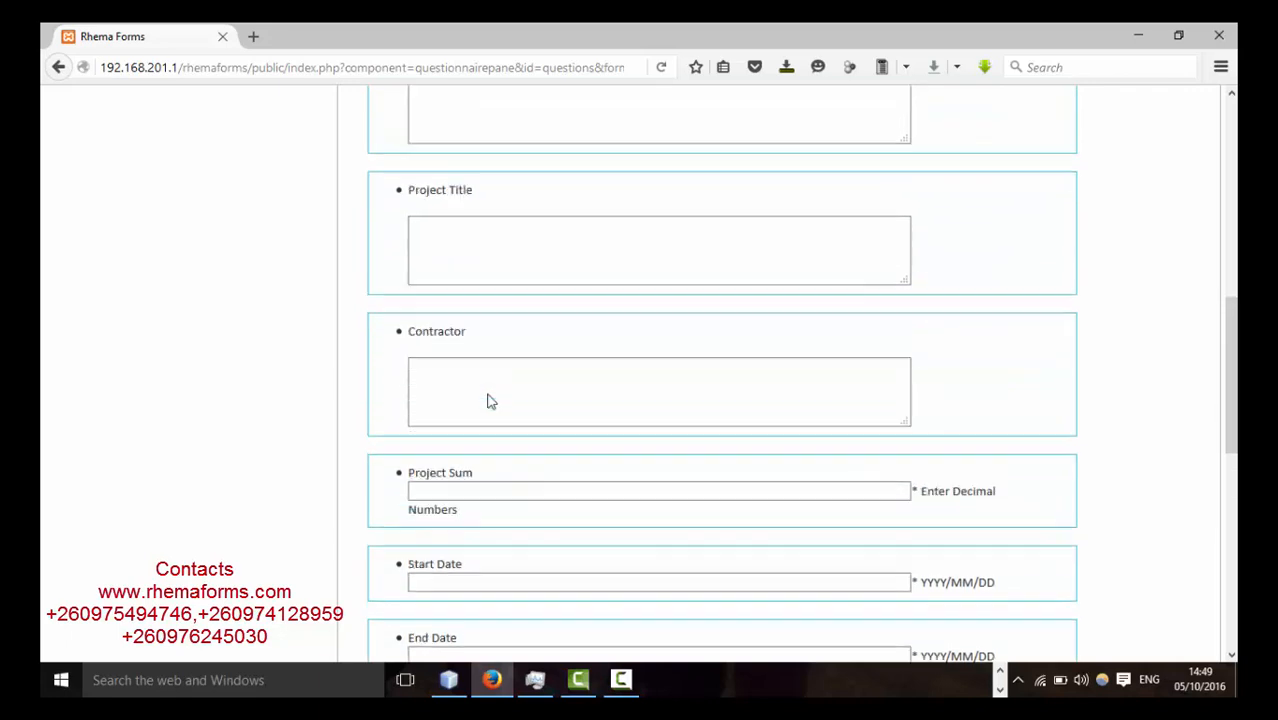
scroll(490, 401, up, 15)
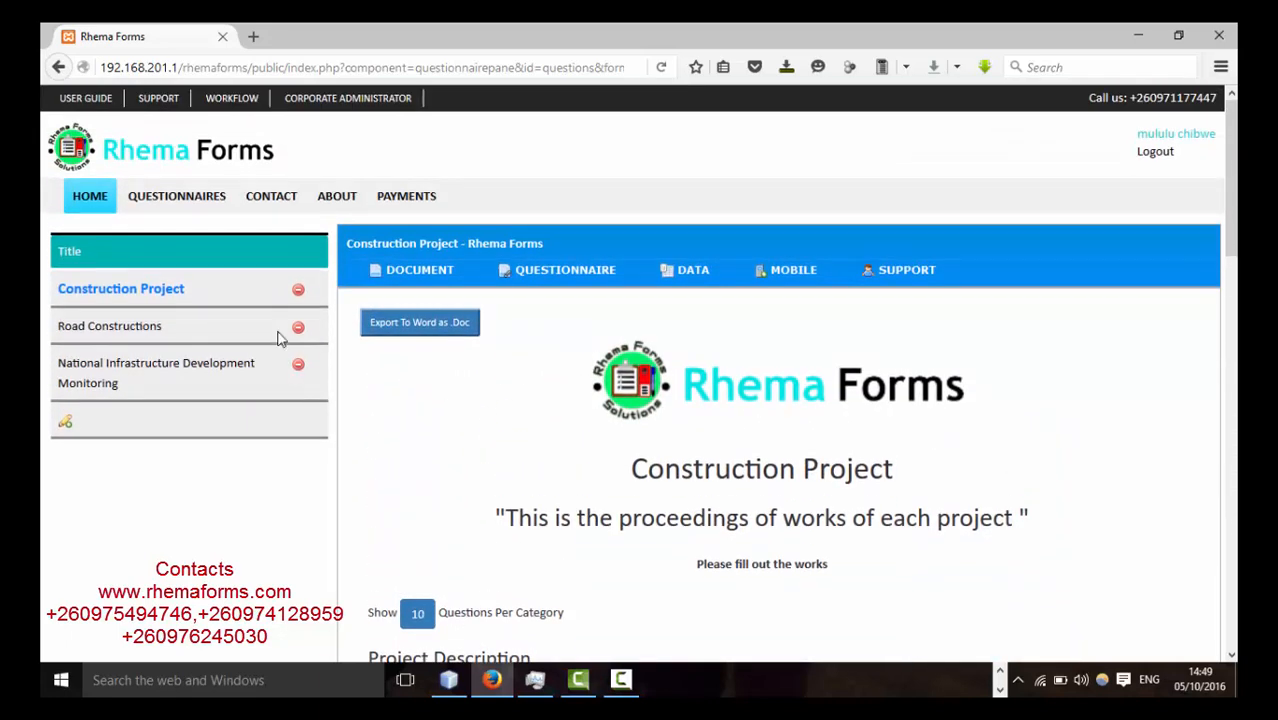
- Start a new questionnaire and enter "National Development" as its title
mouse_move(431, 271)
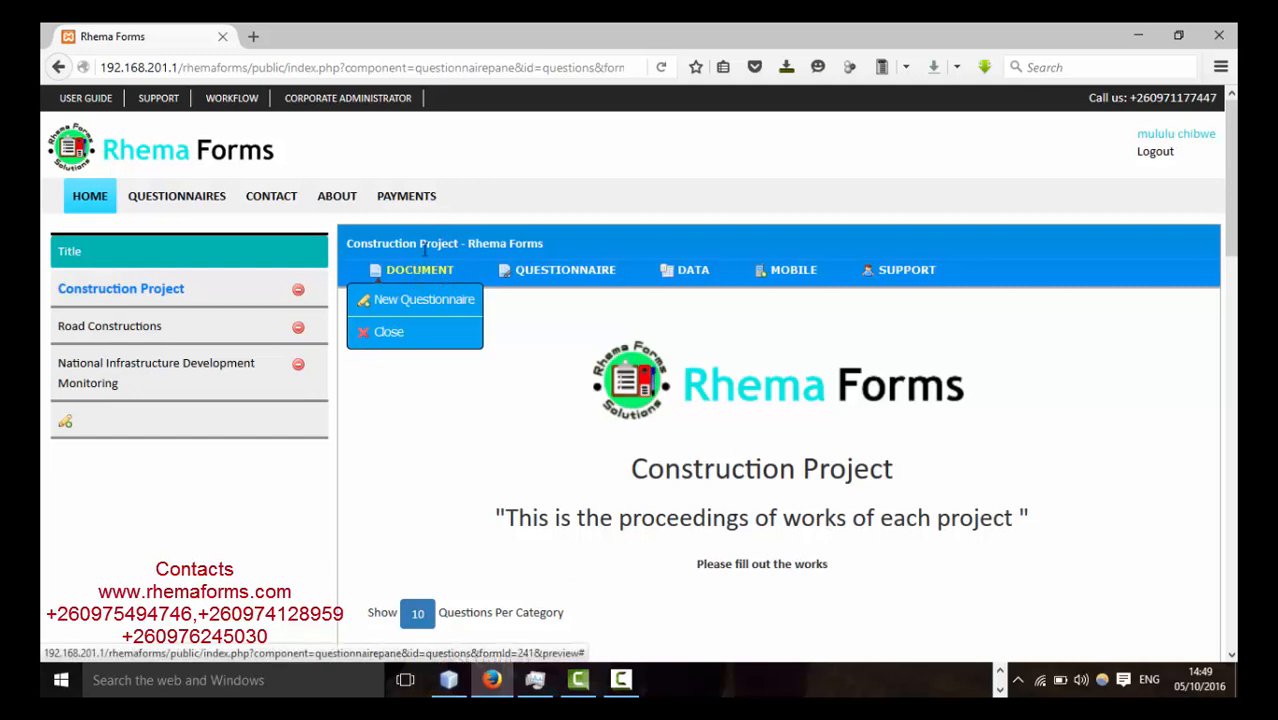
click(406, 301)
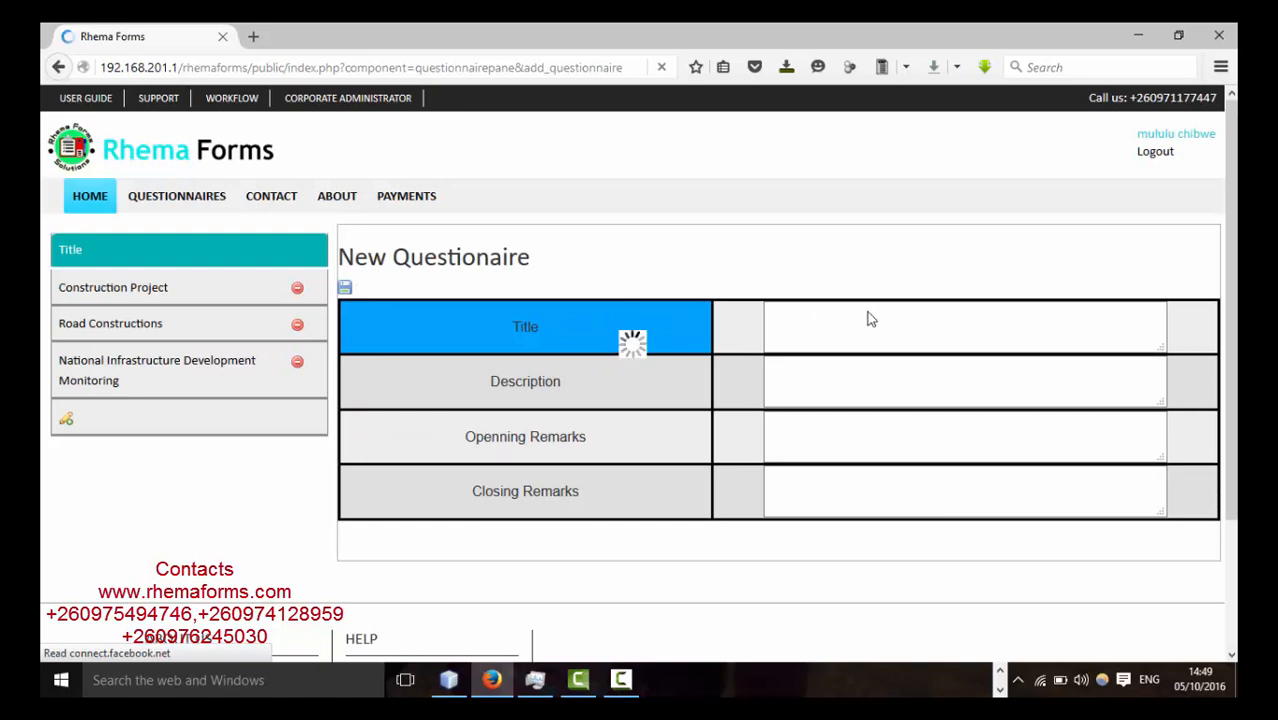
click(809, 332)
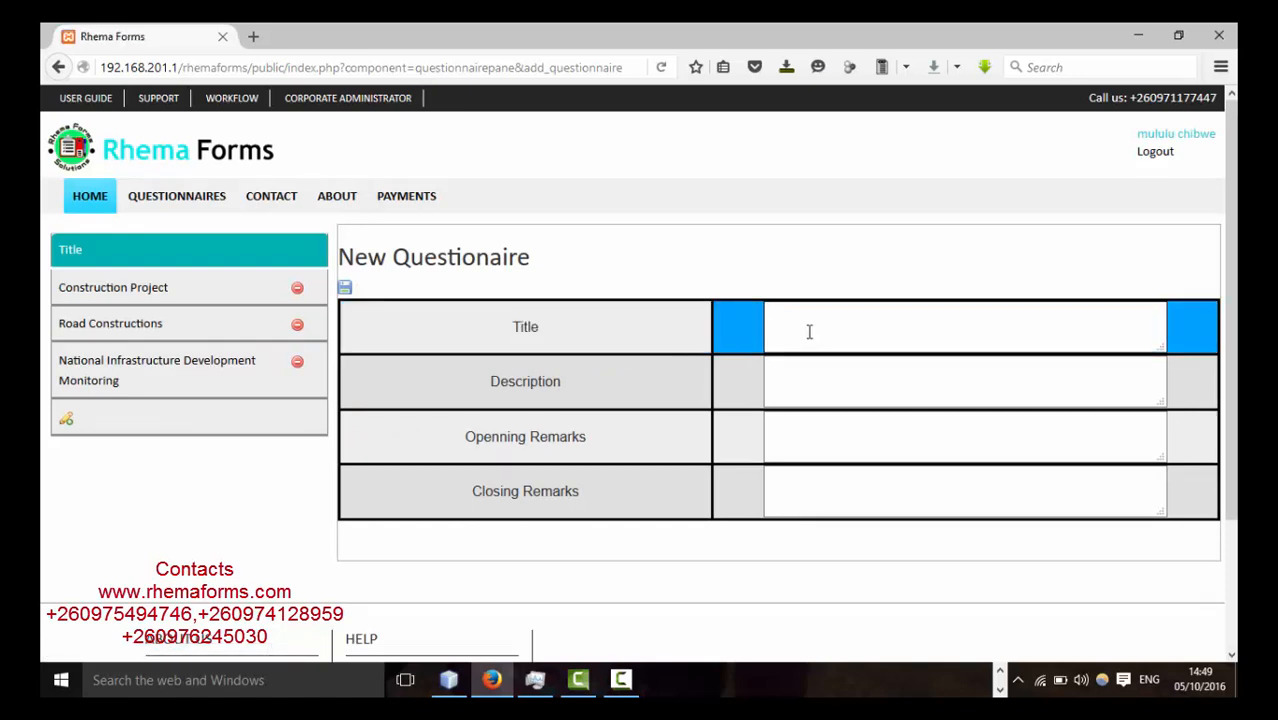
double_click(519, 329)
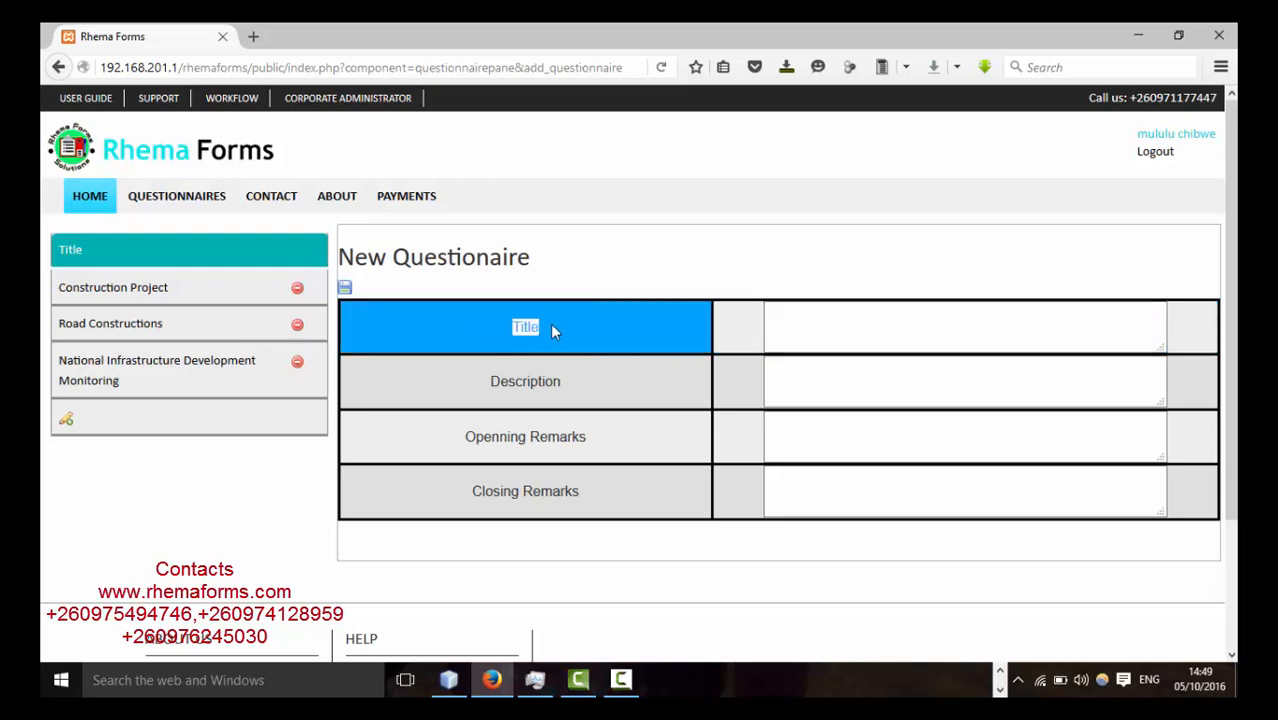
drag(490, 381, 561, 384)
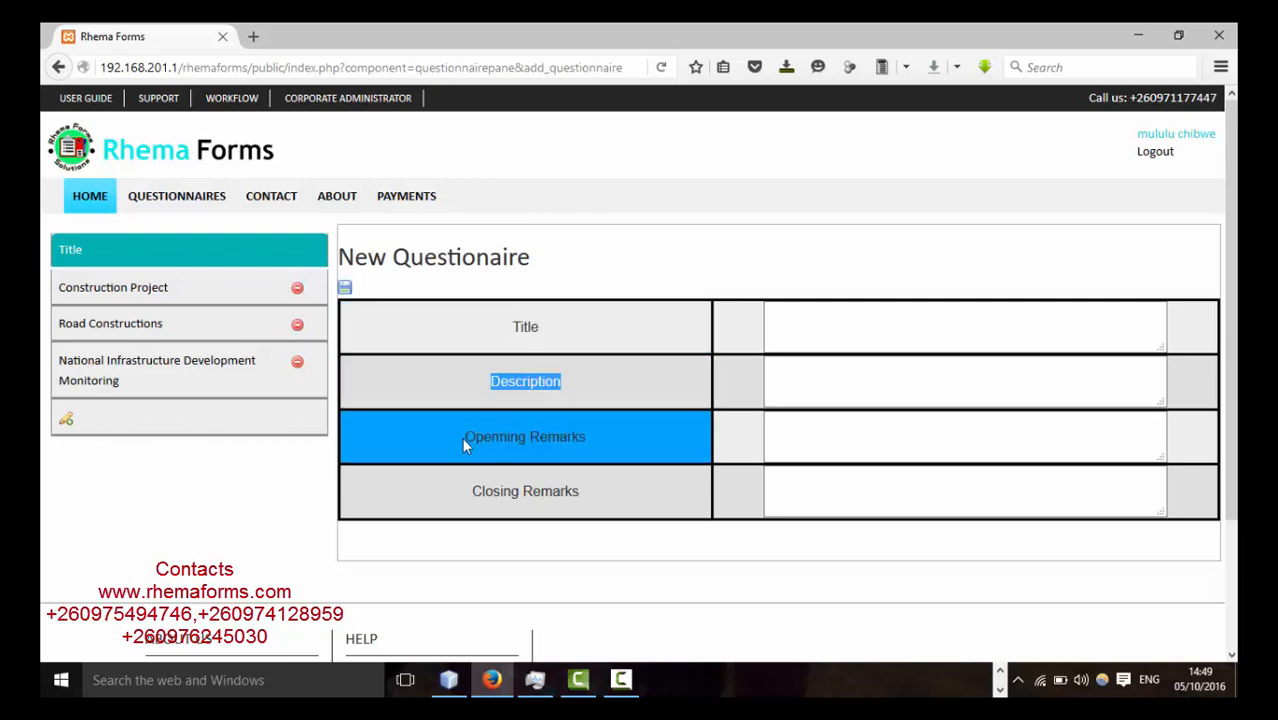
drag(463, 440, 588, 451)
drag(471, 492, 589, 498)
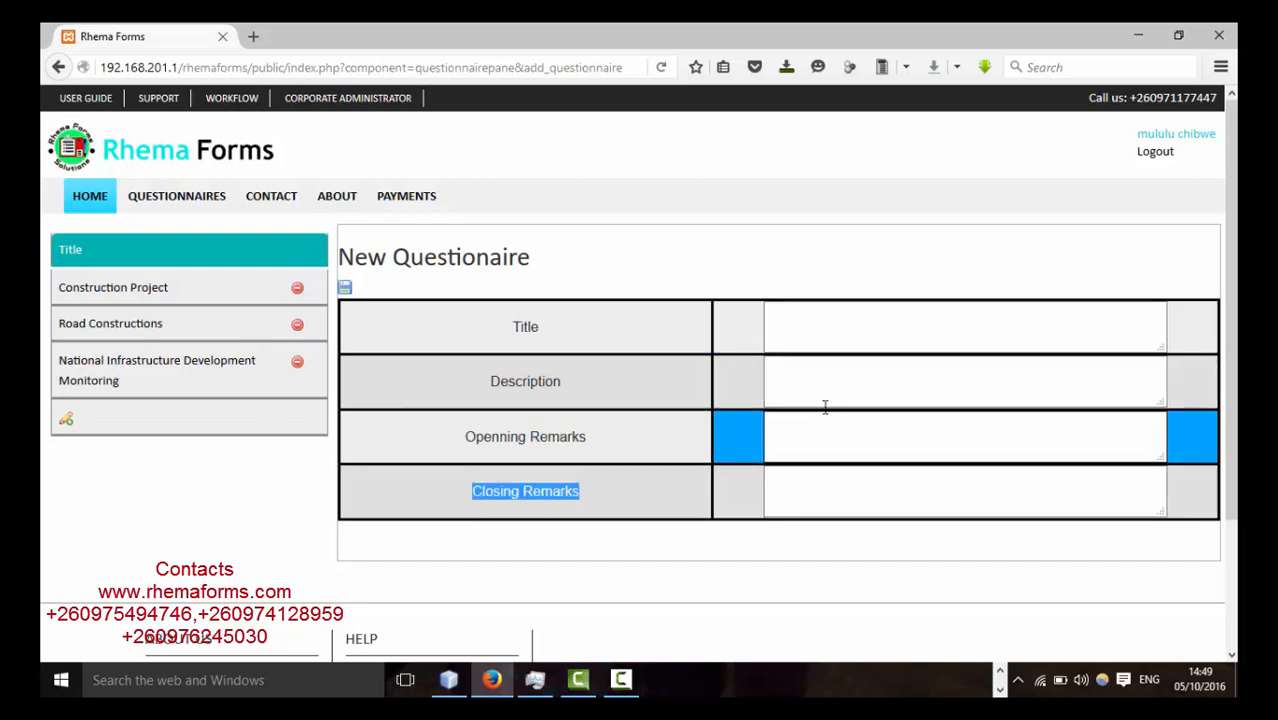
click(802, 318)
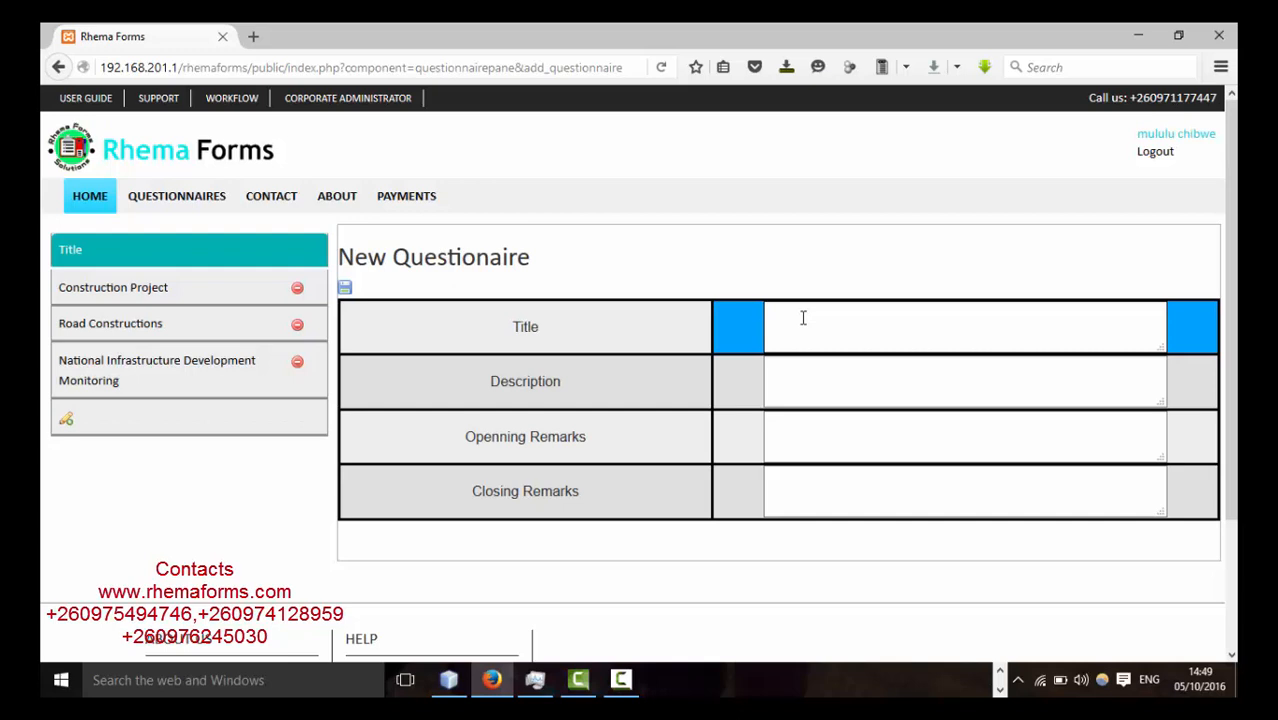
text(National Development)
- Enter "This is a form to investigate the development of the nation" as the questionnaire's description
click(836, 382)
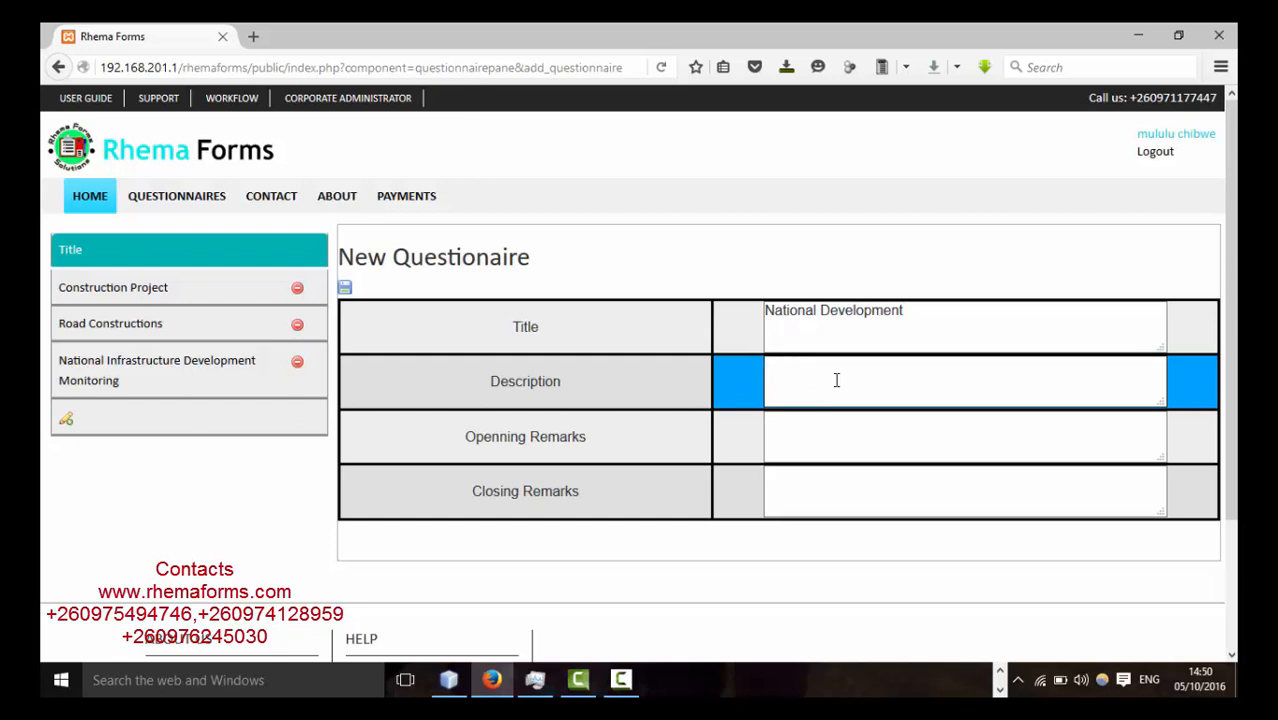
text(Tg)
text(his is a)
text( form to a)
text(sses)
key(BackSpace)
key(BackSpace)
key(BackSpace)
key(BackSpace)
key(BackSpace)
text(investigate )
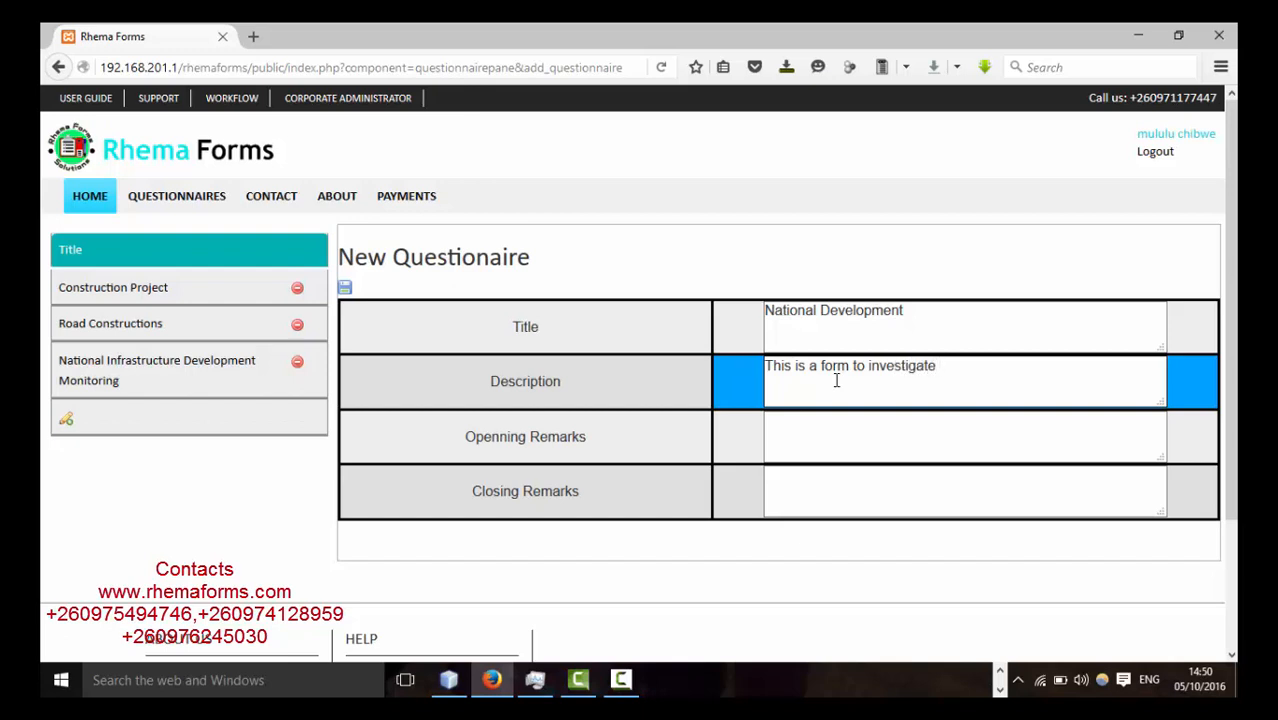
text(the developmen)
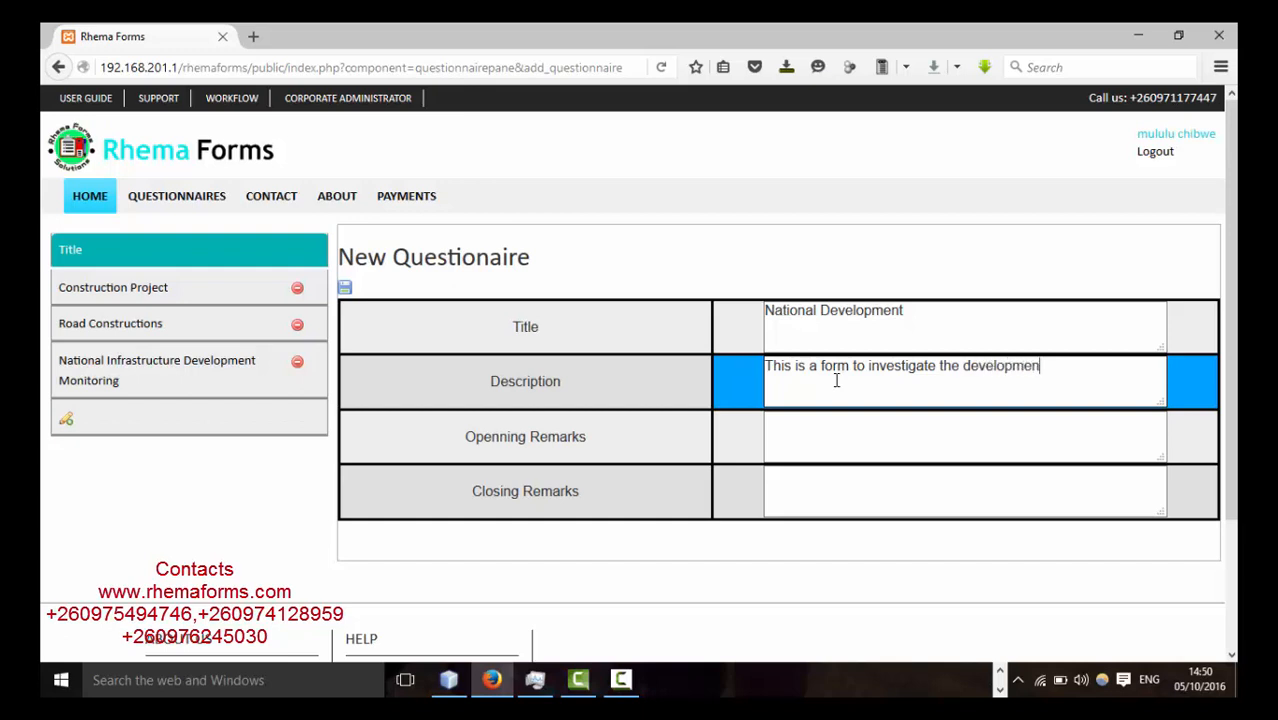
text(t of the nation)
- Enter "Welcome please fill in this questionnaire" as the opening remarks, using the spelling suggestion for the last word
click(822, 430)
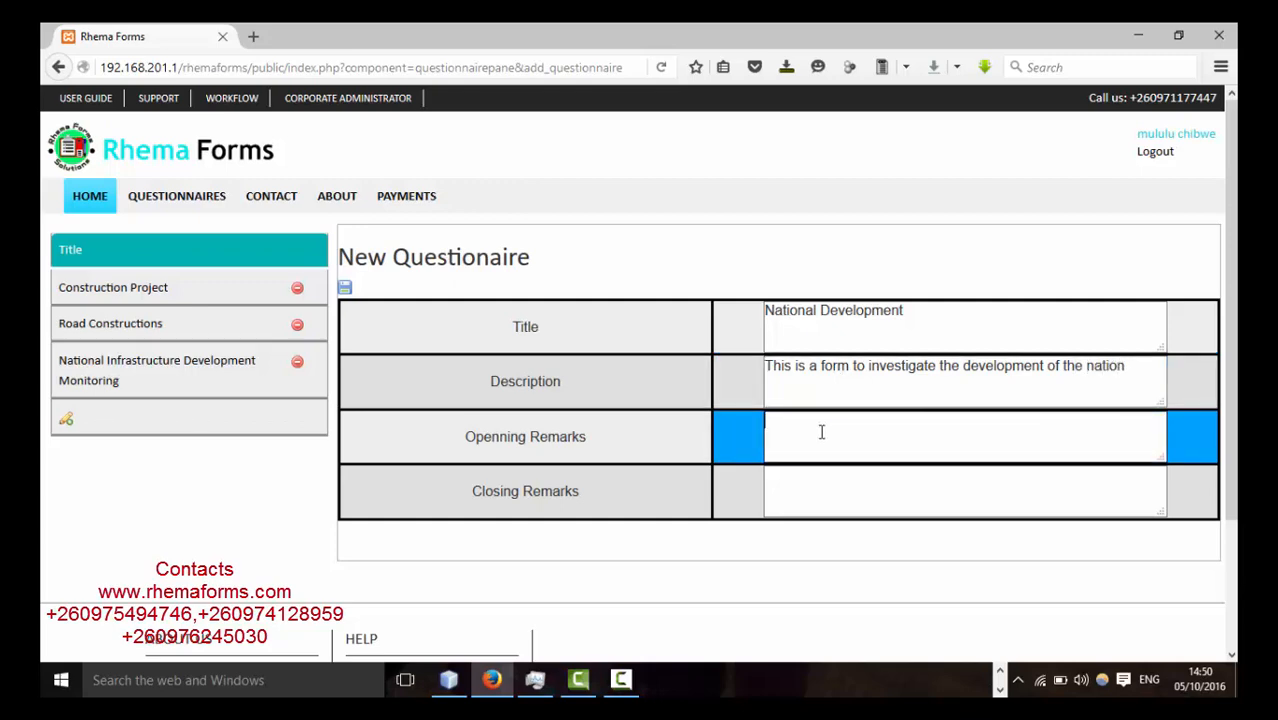
text(Welcome please fill in thi)
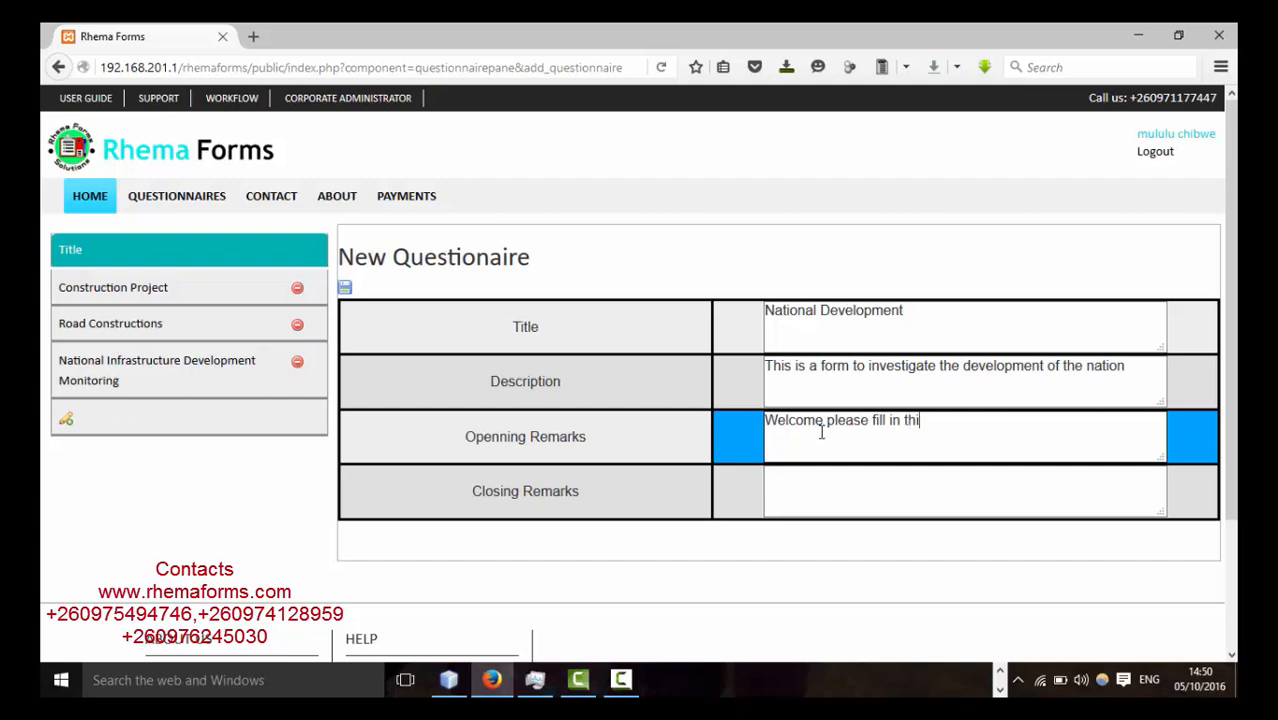
text(s questionaire)
click(881, 509)
click(990, 420)
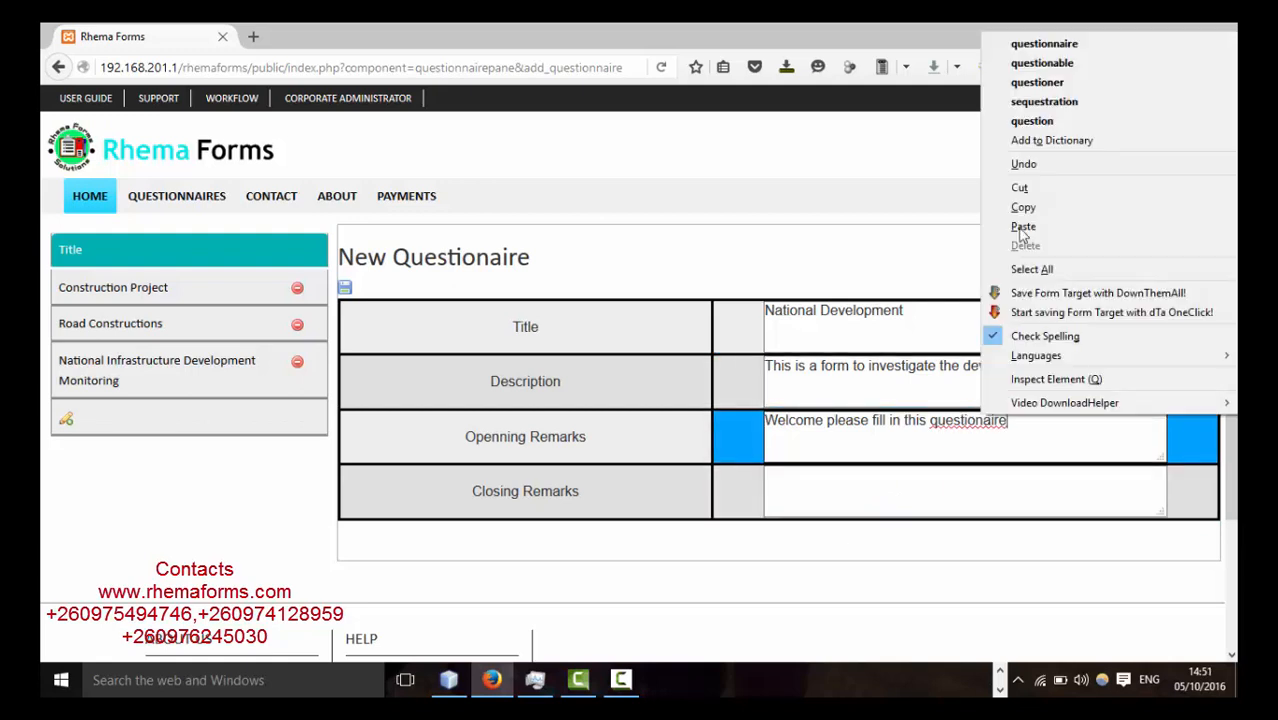
click(1044, 43)
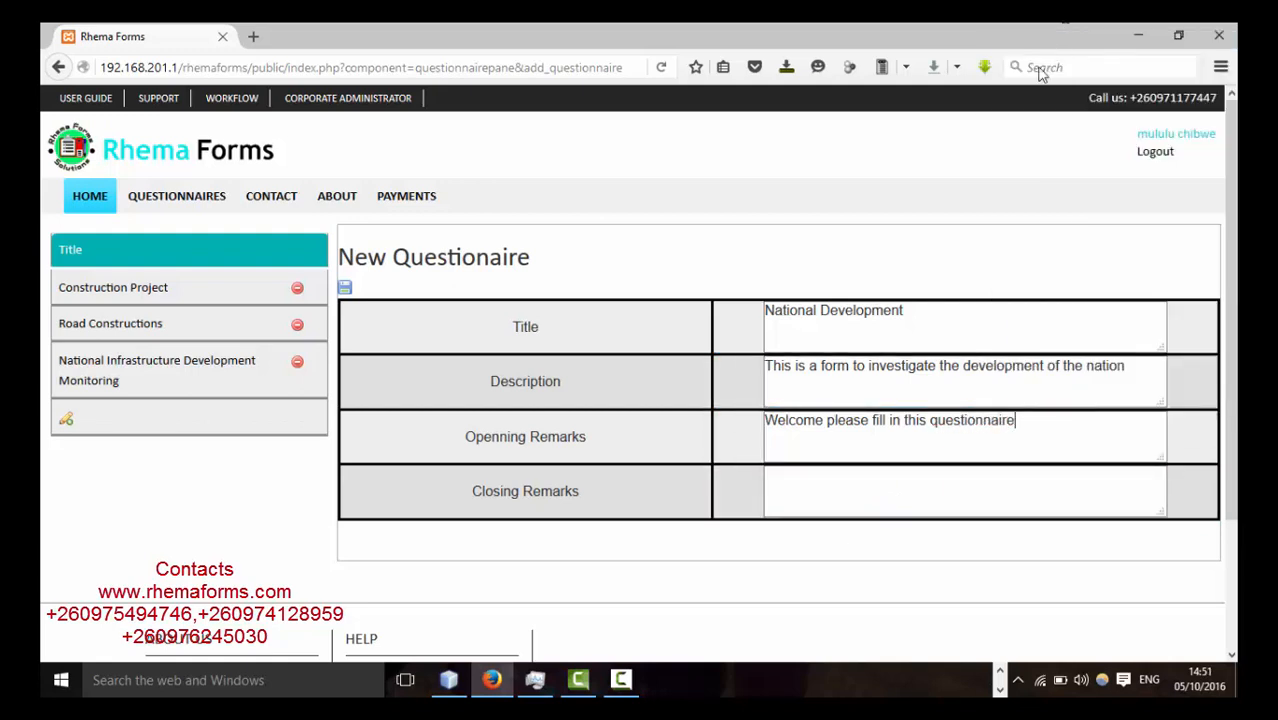
- Save the questionnaire with "Thank you" as its closing remarks, and open National Development from the questionnaire list
click(822, 489)
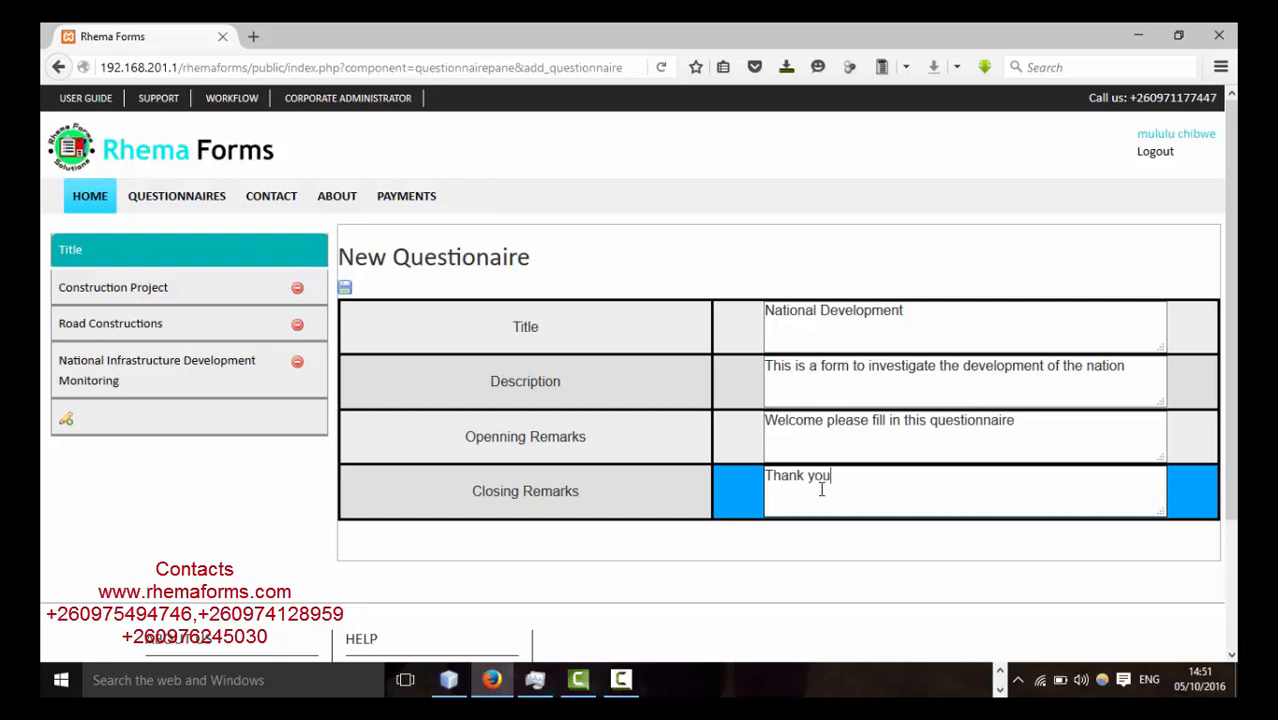
click(345, 290)
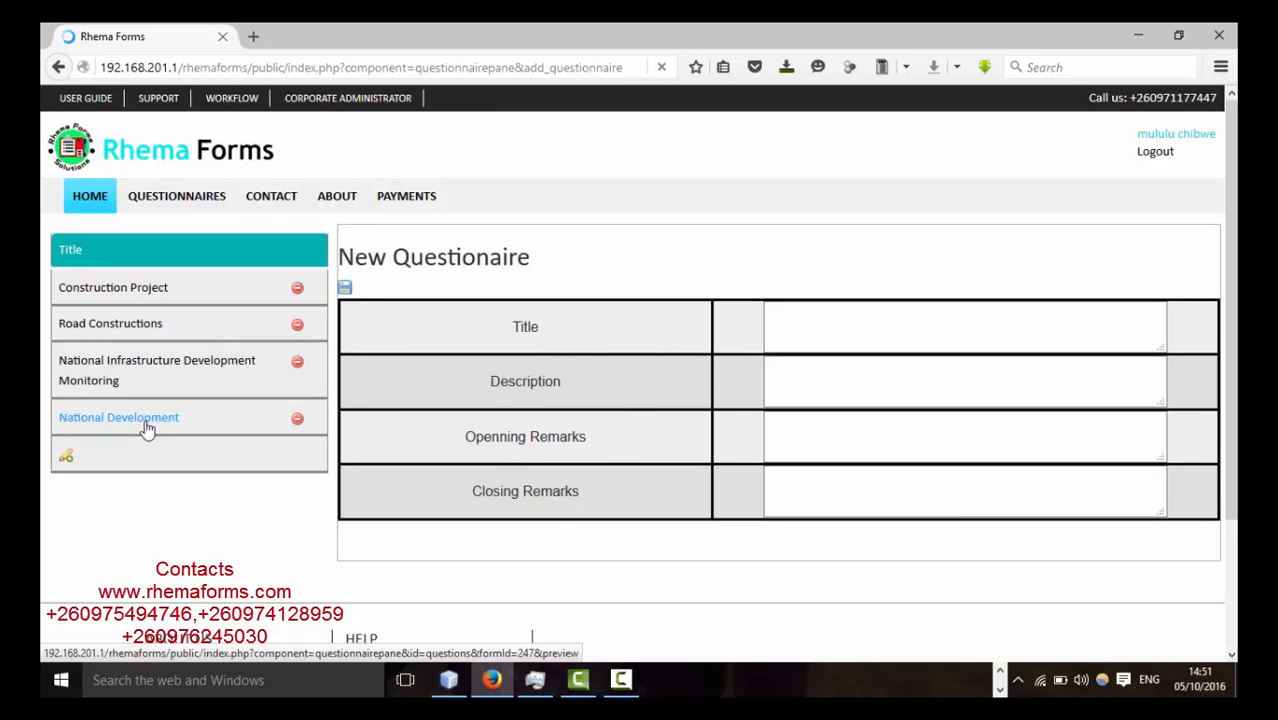
click(146, 428)
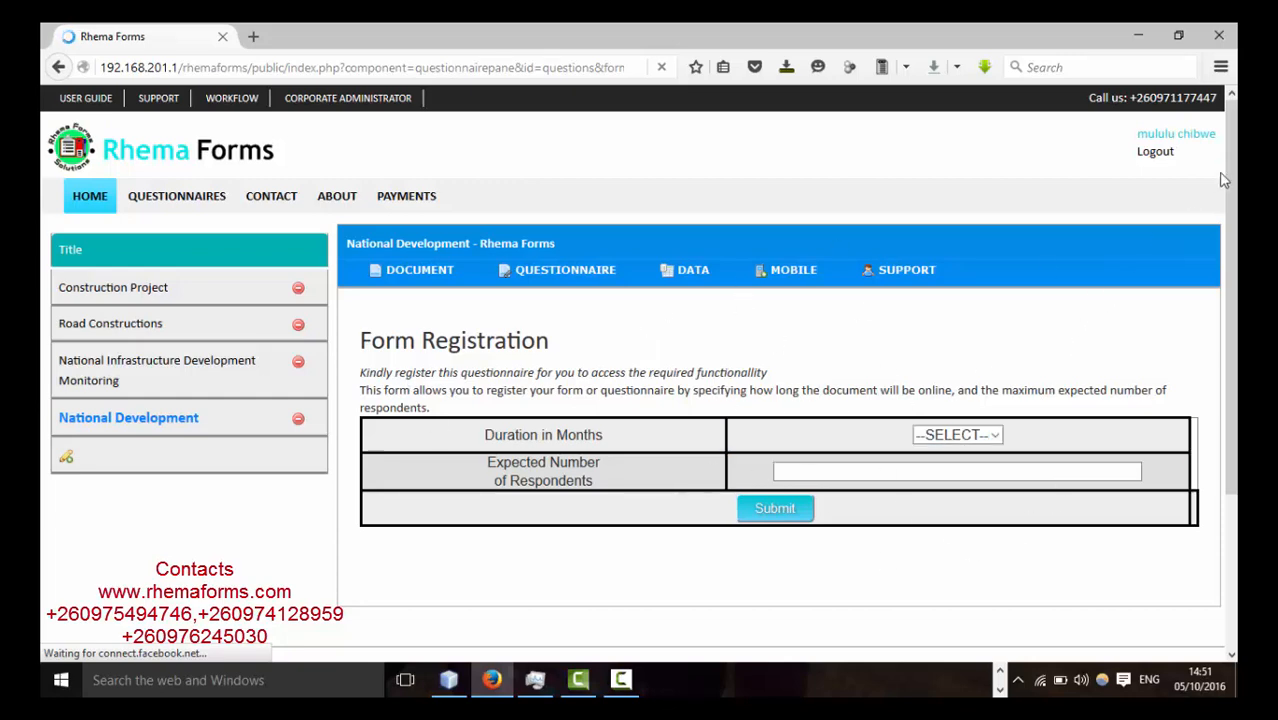
- Register the National Development questionnaire for a duration of 12 months with 2000 expected respondents
drag(1236, 190, 1236, 218)
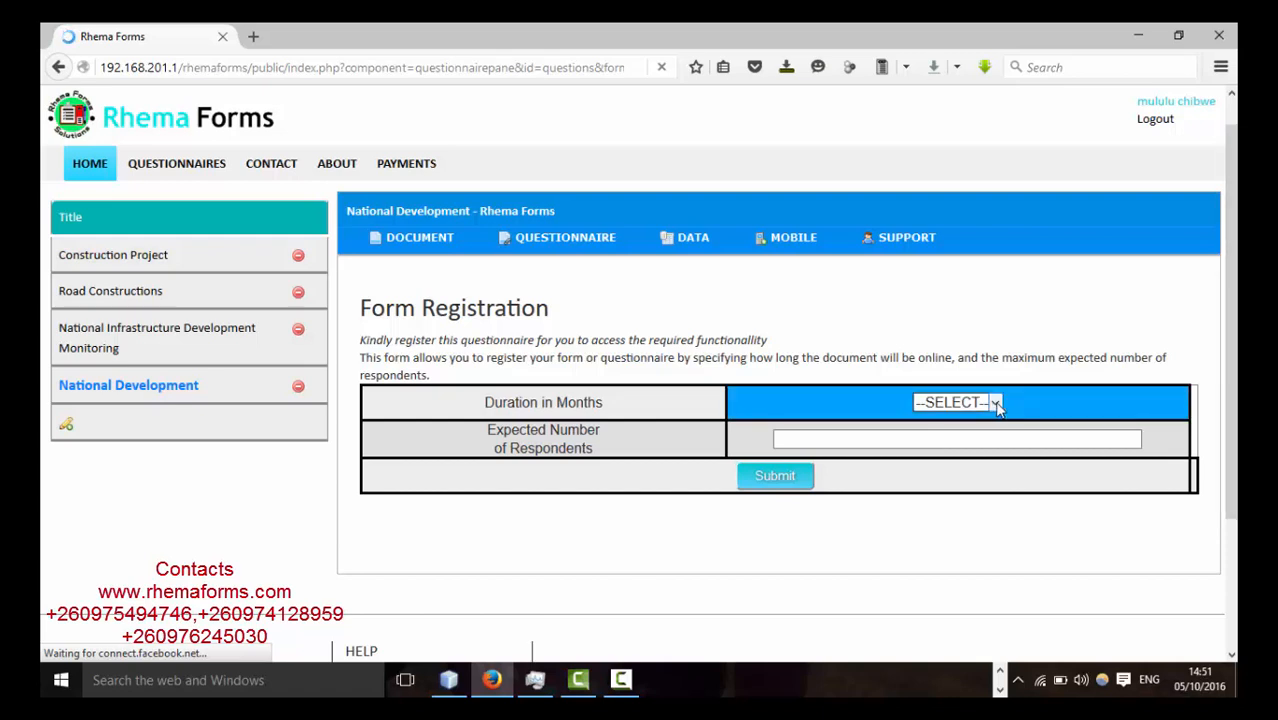
click(997, 404)
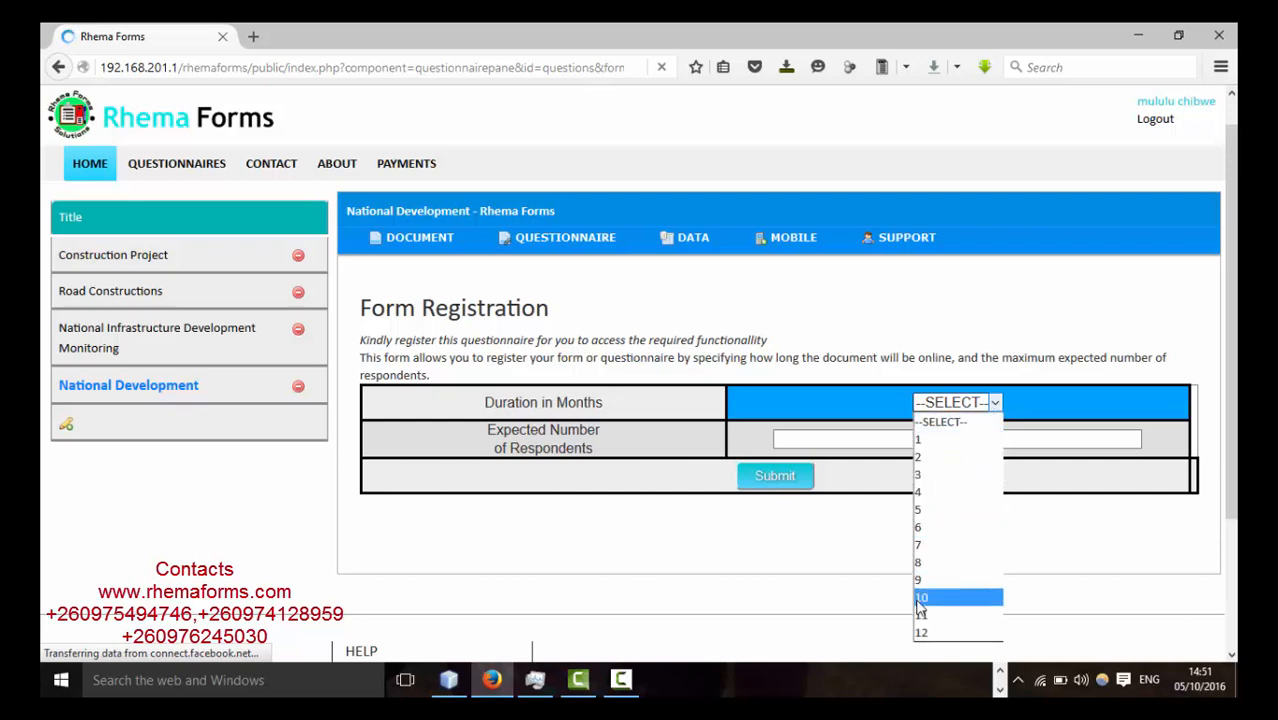
click(926, 634)
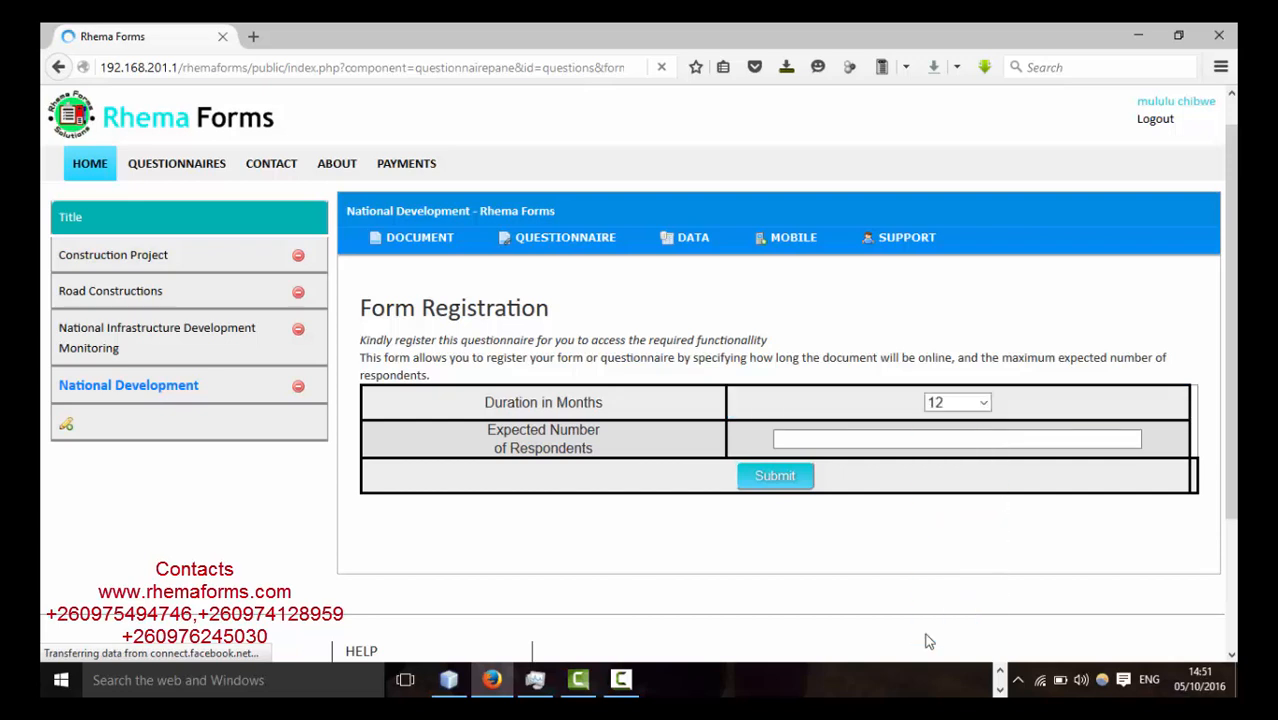
click(823, 435)
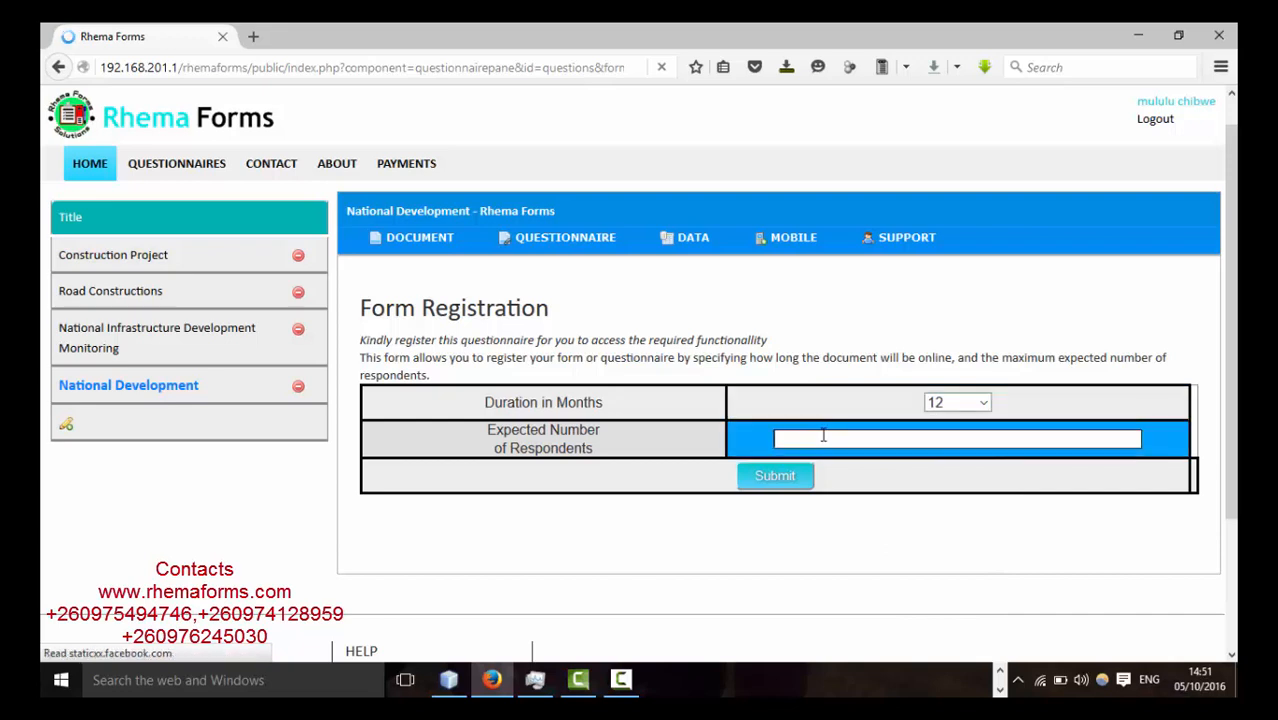
text(2000)
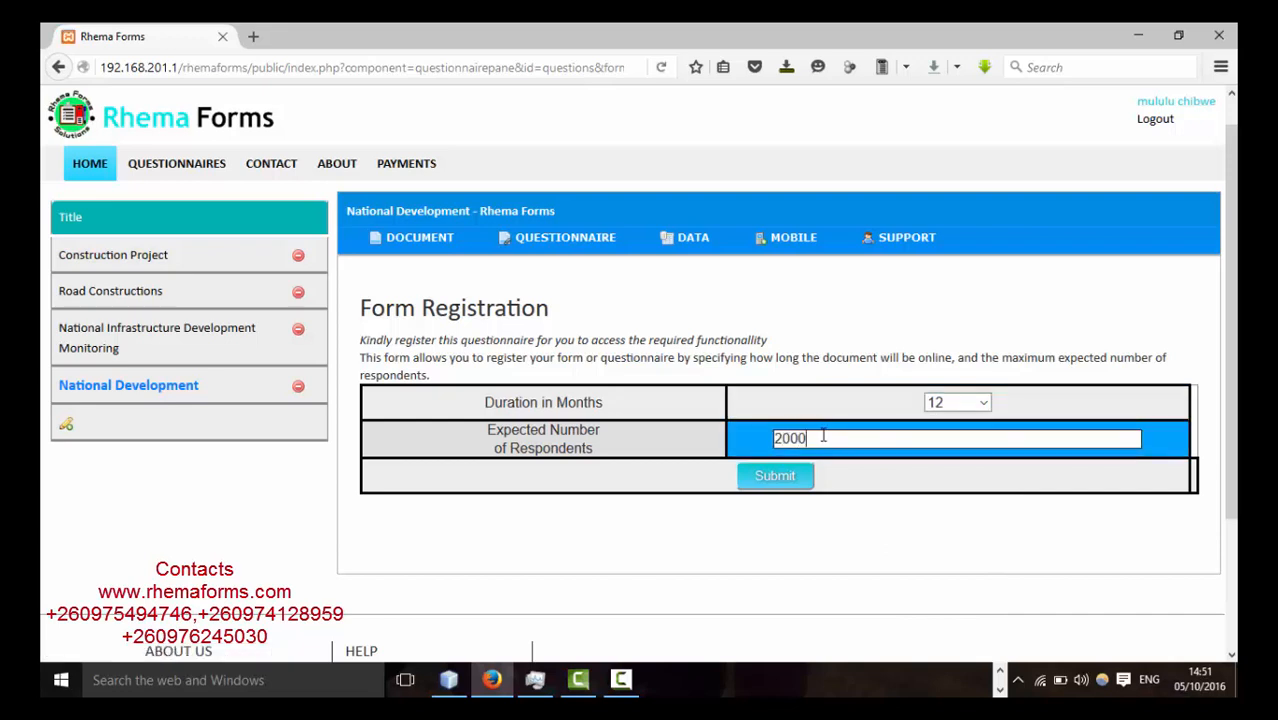
click(778, 477)
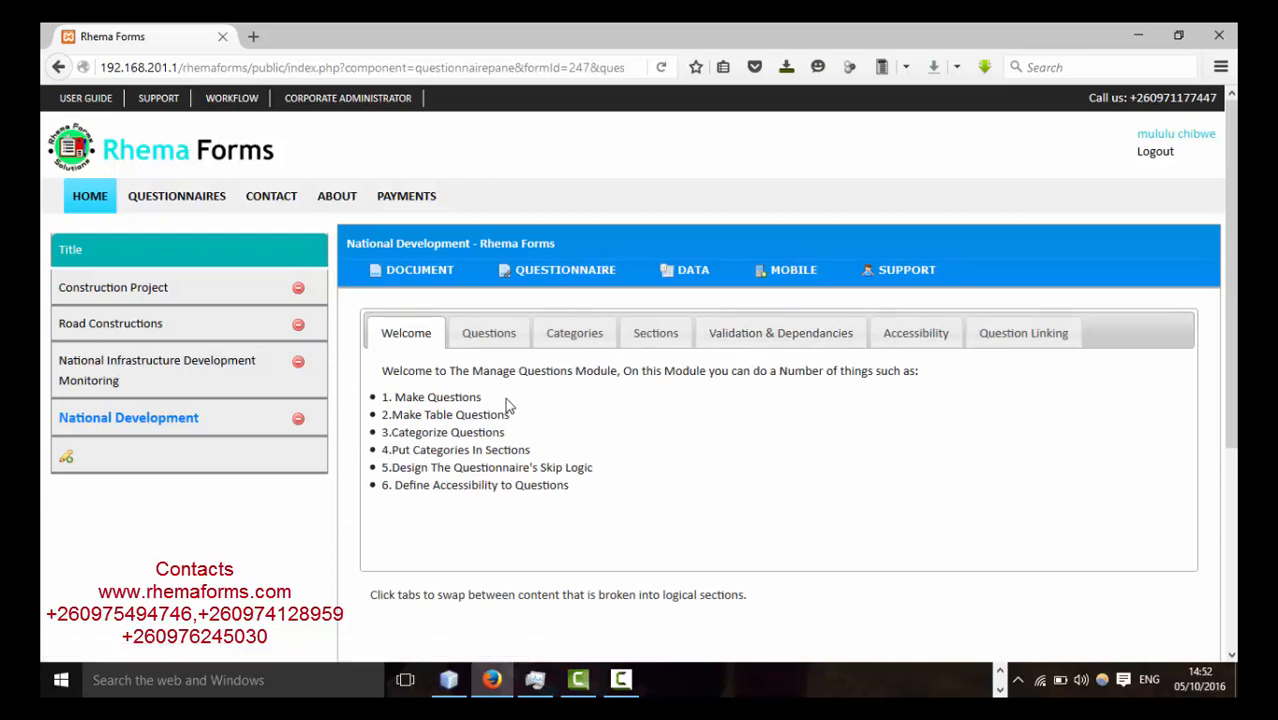
- Open the question builder for the National Development questionnaire
drag(1232, 199, 1232, 217)
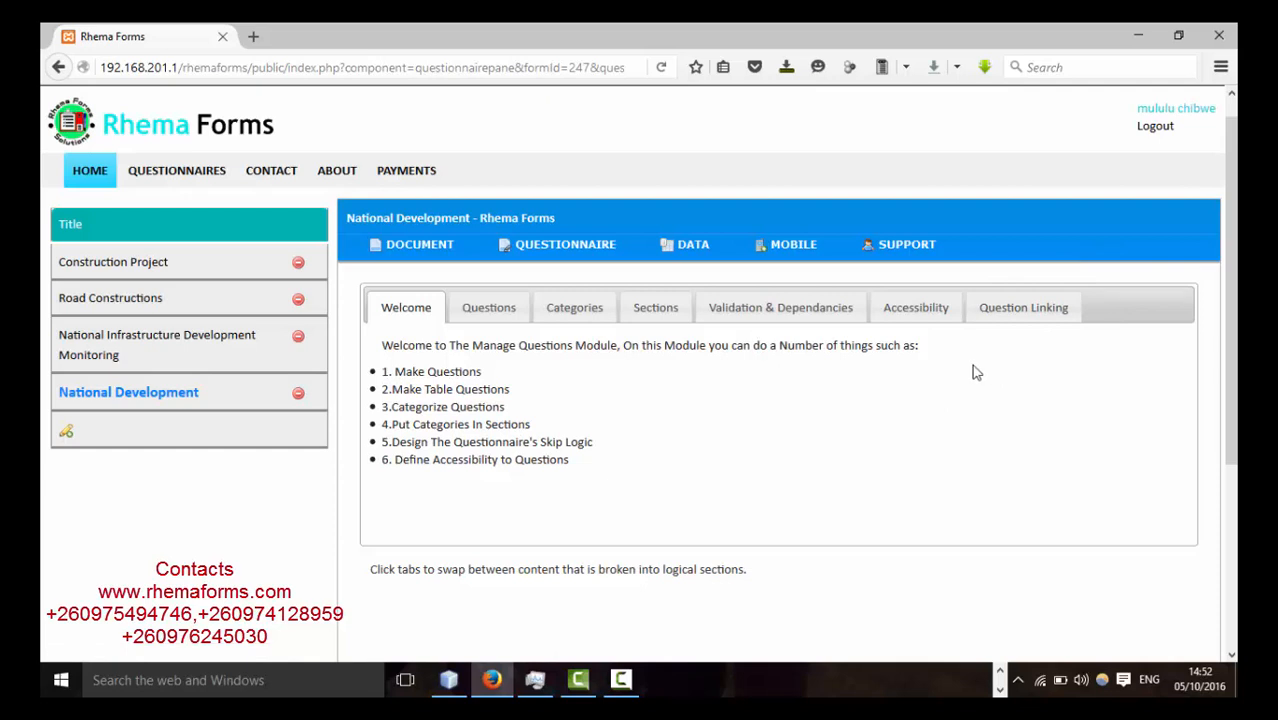
click(487, 311)
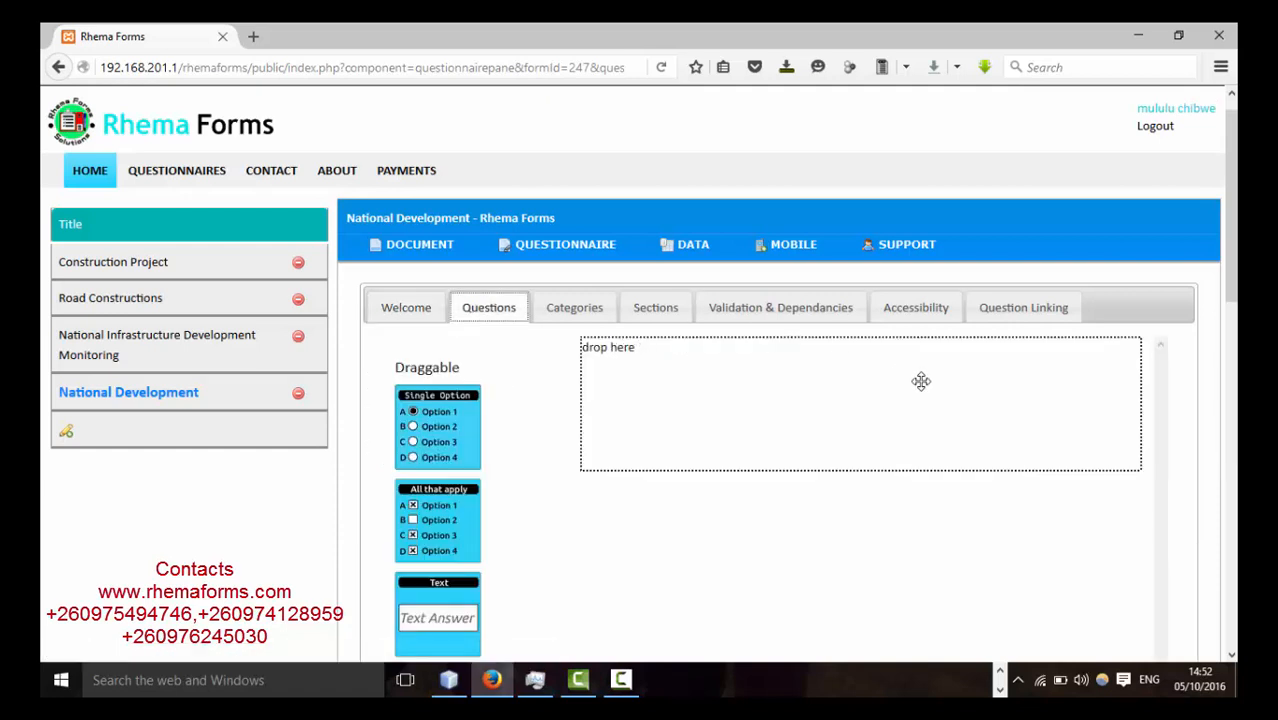
drag(1230, 174, 1236, 212)
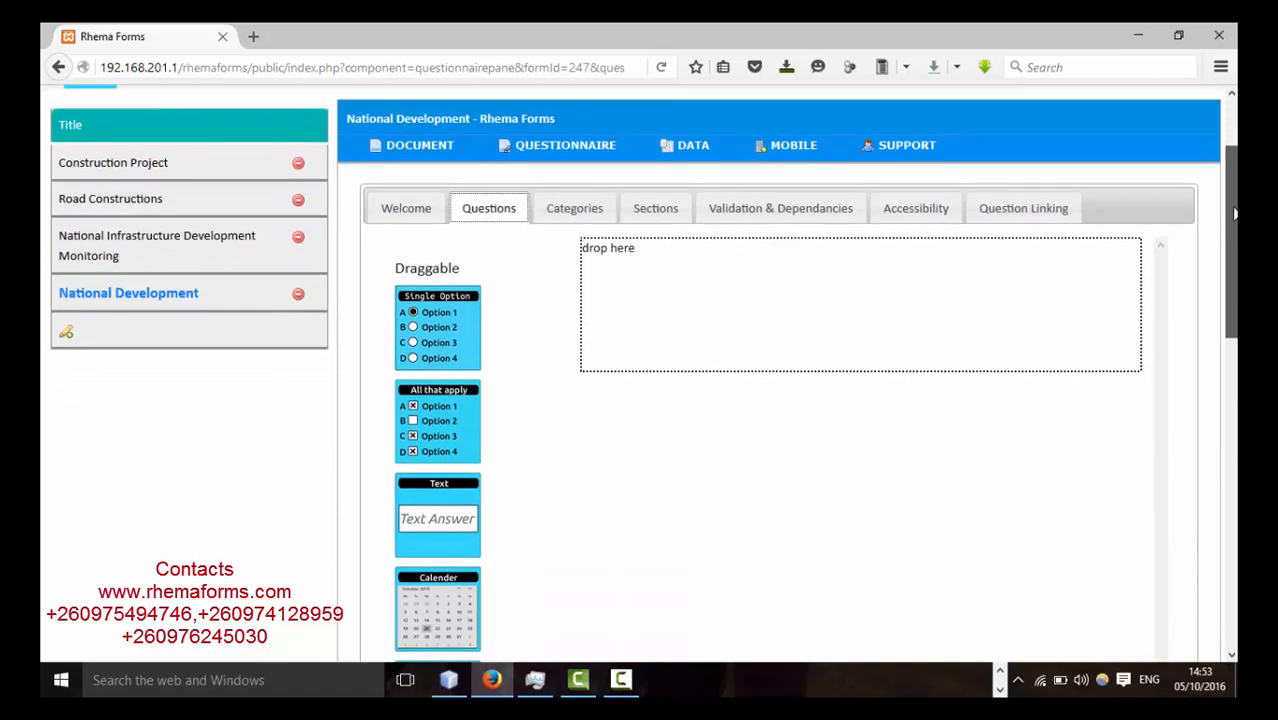
- Open the questionnaire's preview in a separate browser tab and switch to it
click(512, 146)
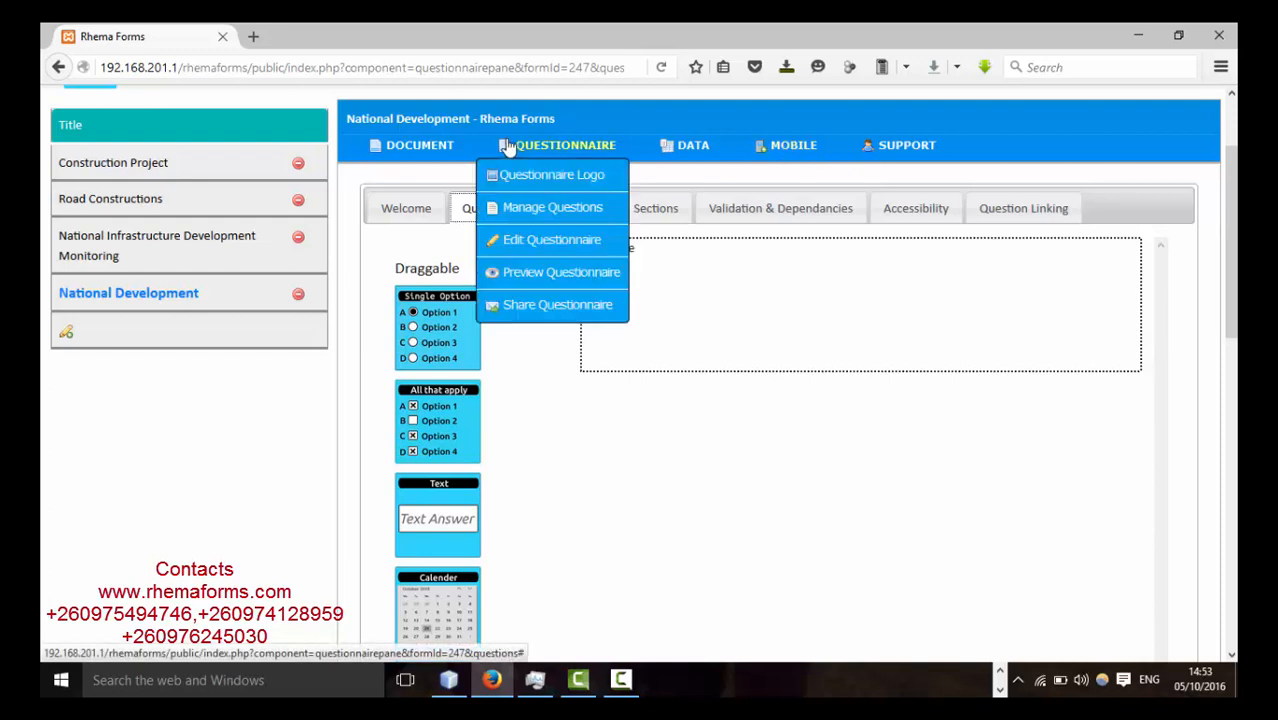
right_click(543, 276)
click(601, 289)
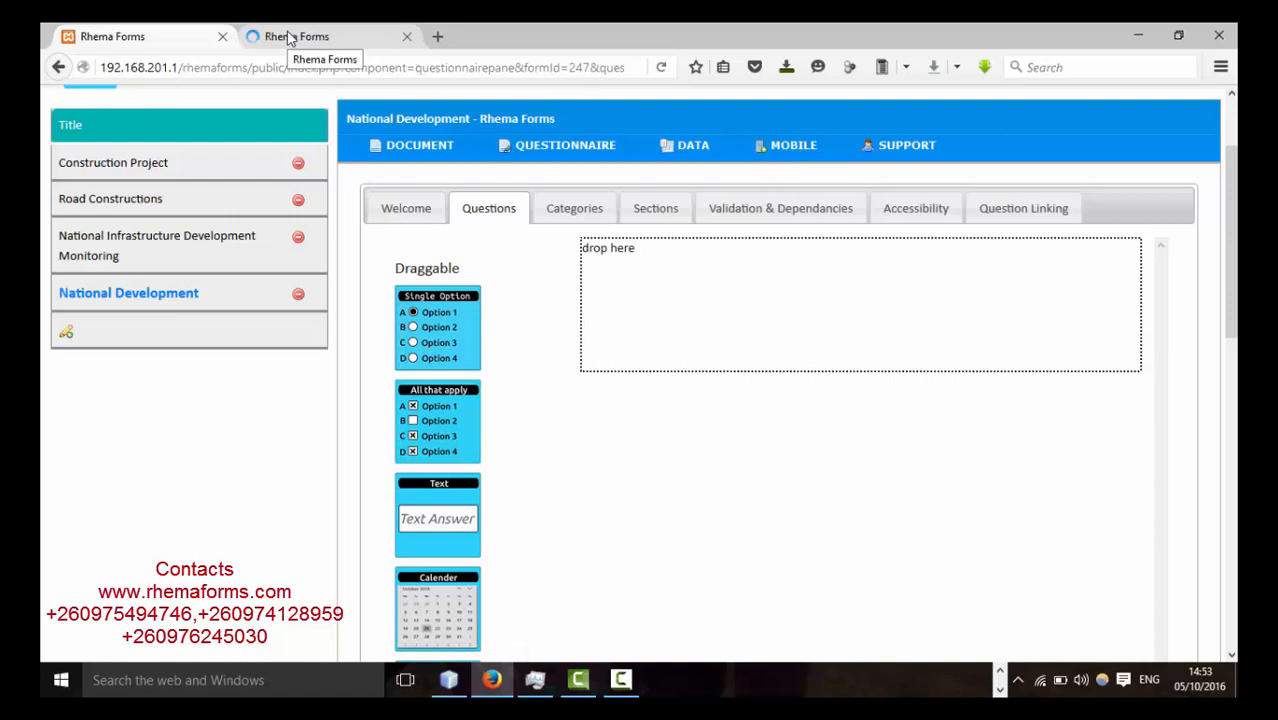
click(289, 38)
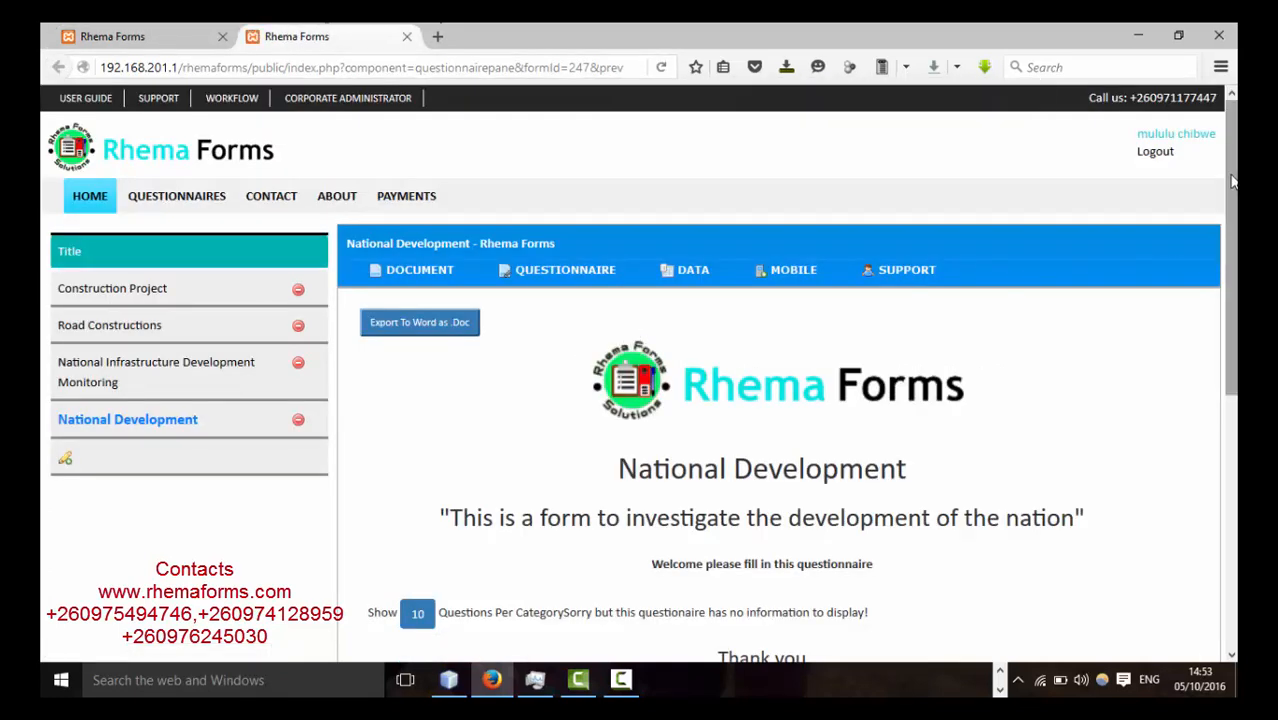
- Examine the title, description, opening remarks, closing remarks and logo in the preview, and return to the question builder
drag(1232, 180, 1232, 335)
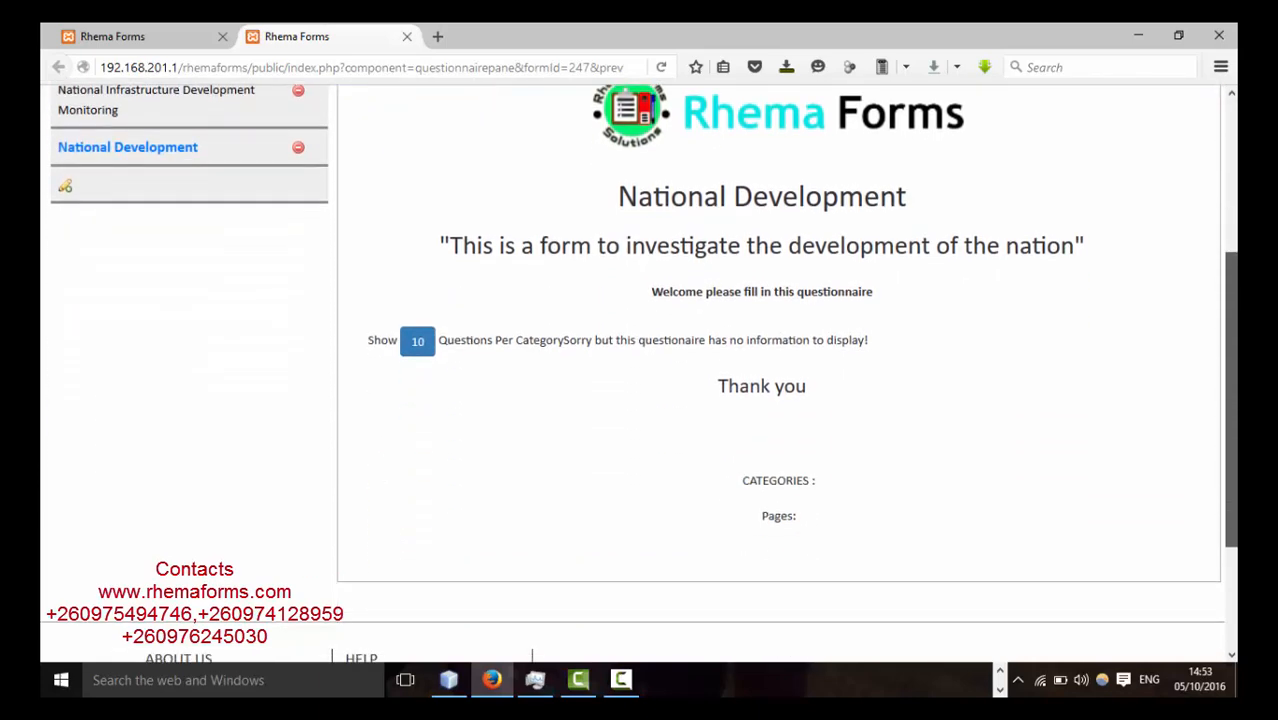
scroll(624, 296, up, 2)
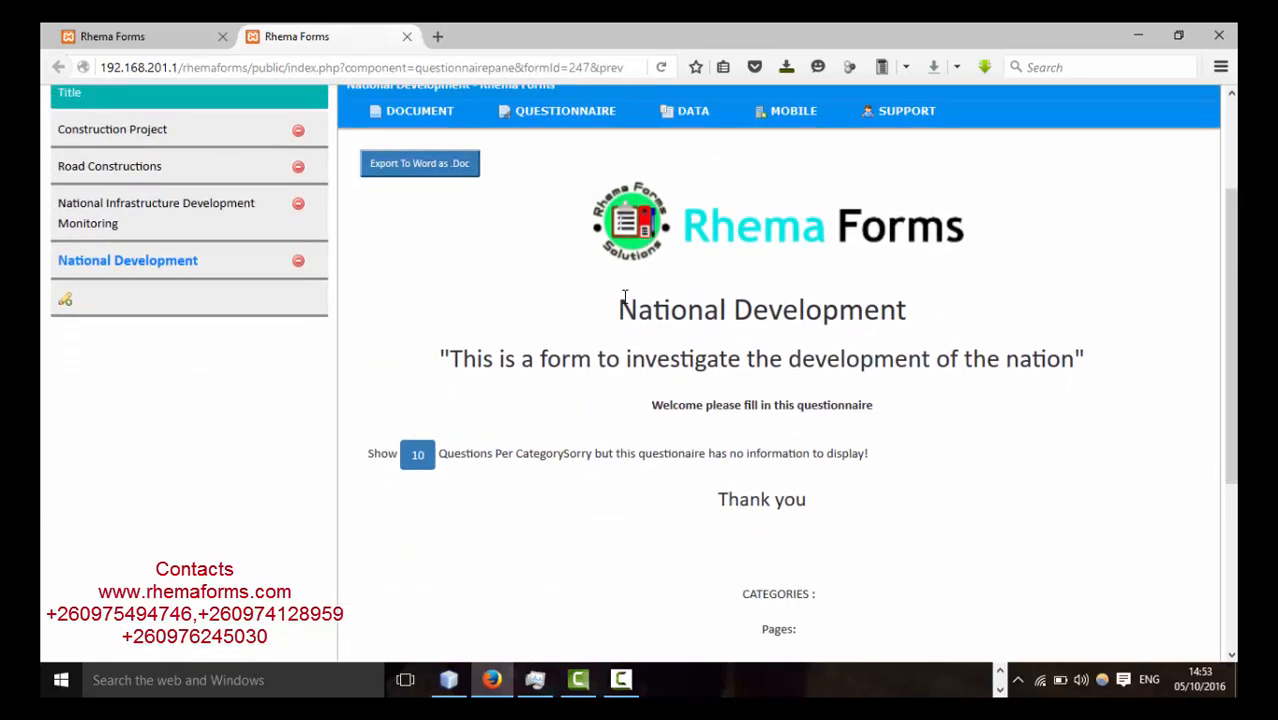
drag(619, 314, 950, 288)
drag(451, 362, 1075, 400)
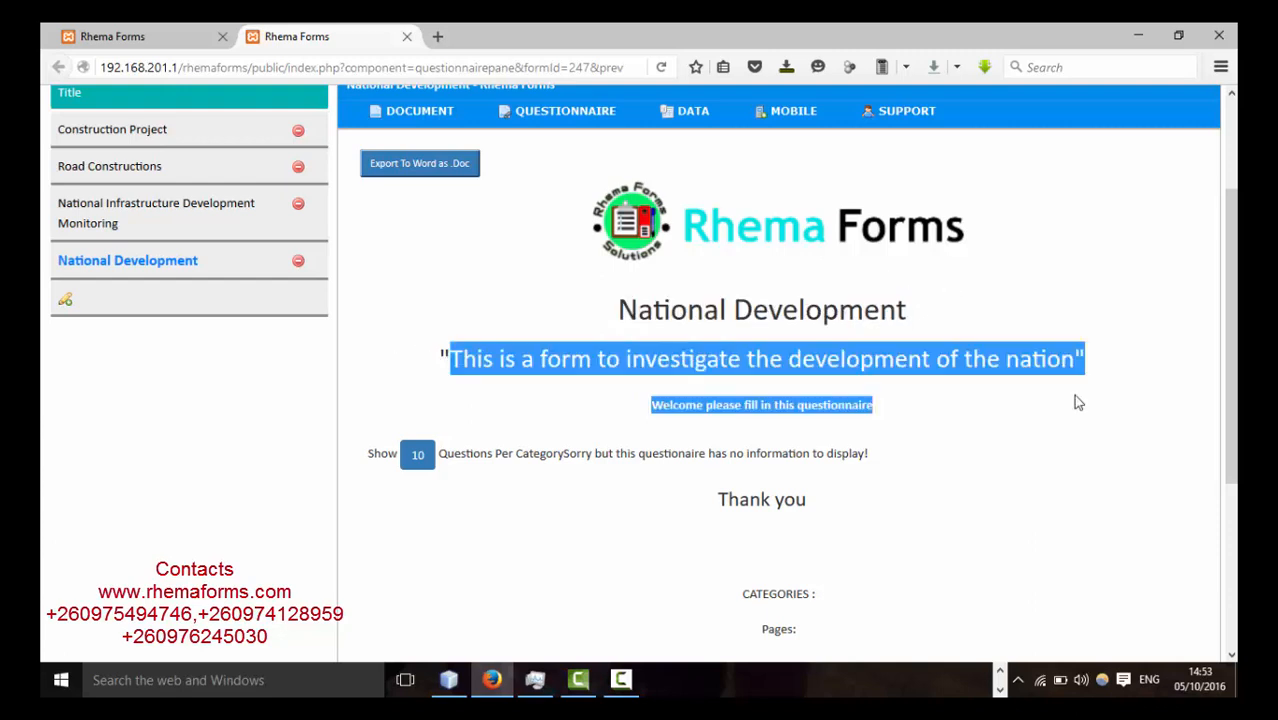
click(938, 431)
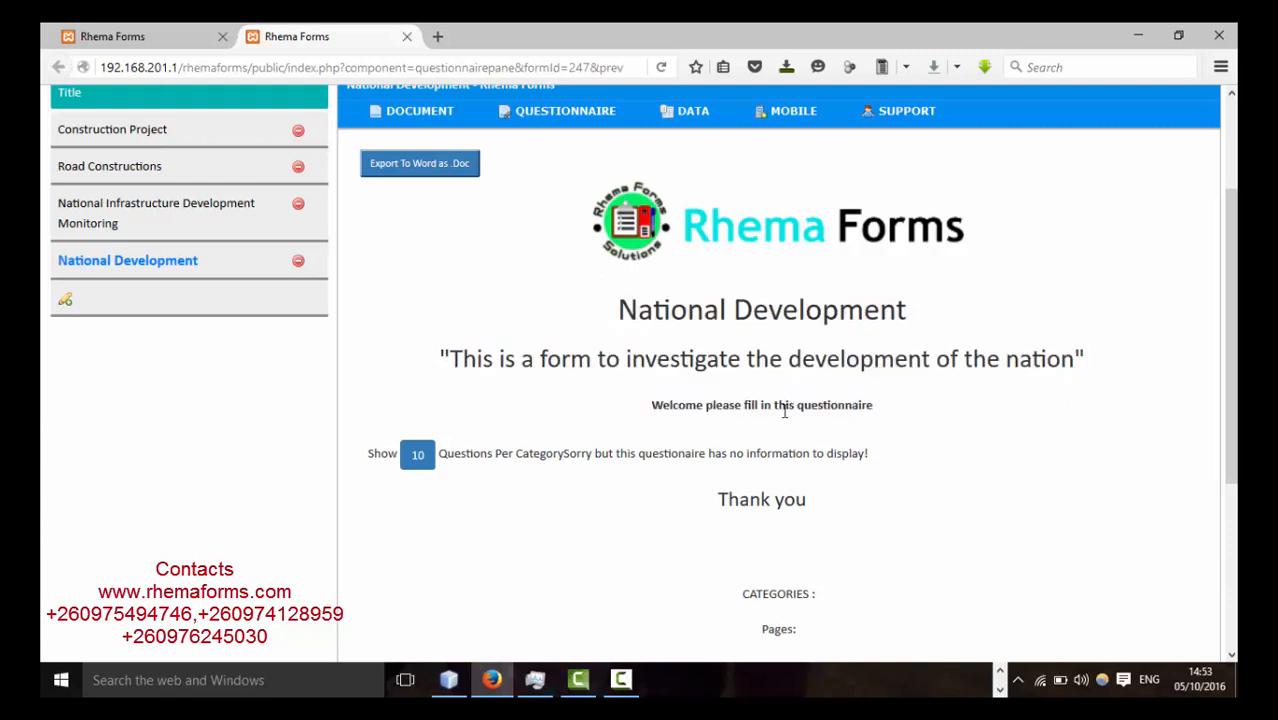
drag(874, 406, 631, 412)
drag(720, 500, 872, 478)
drag(913, 440, 948, 478)
click(704, 229)
click(122, 36)
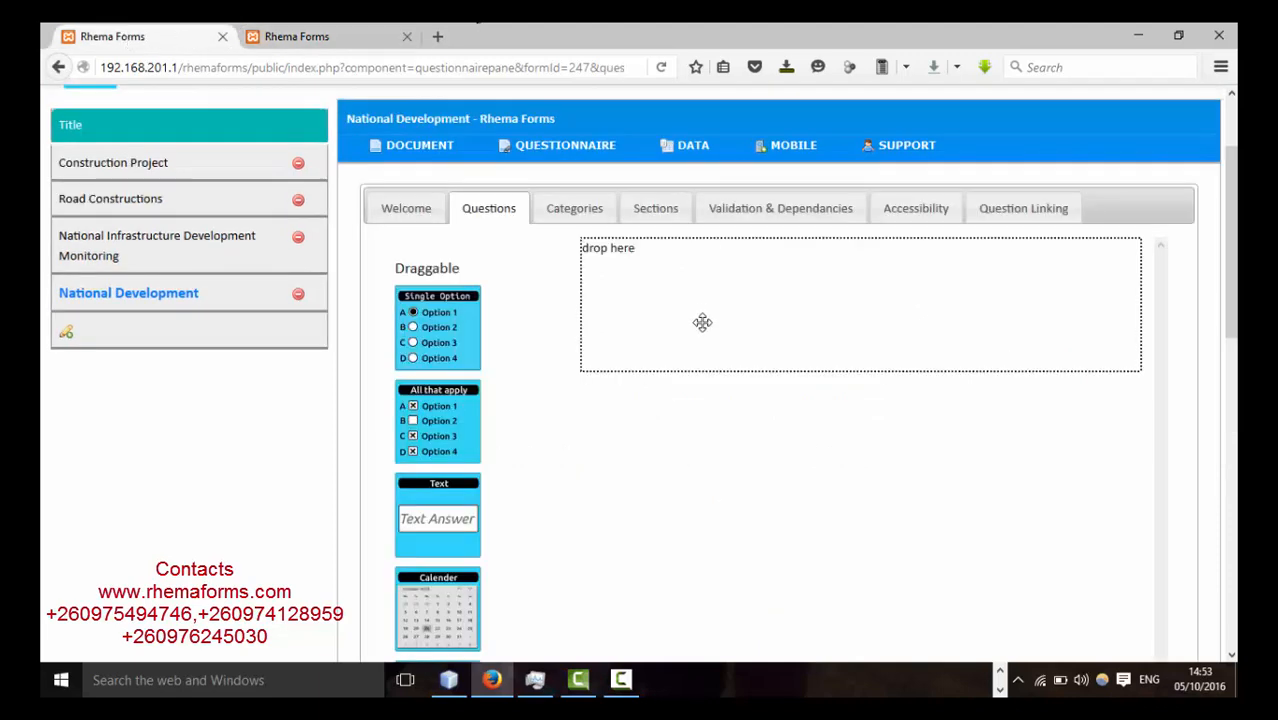
- Add a text answer question to the questionnaire
scroll(1234, 244, down, 1)
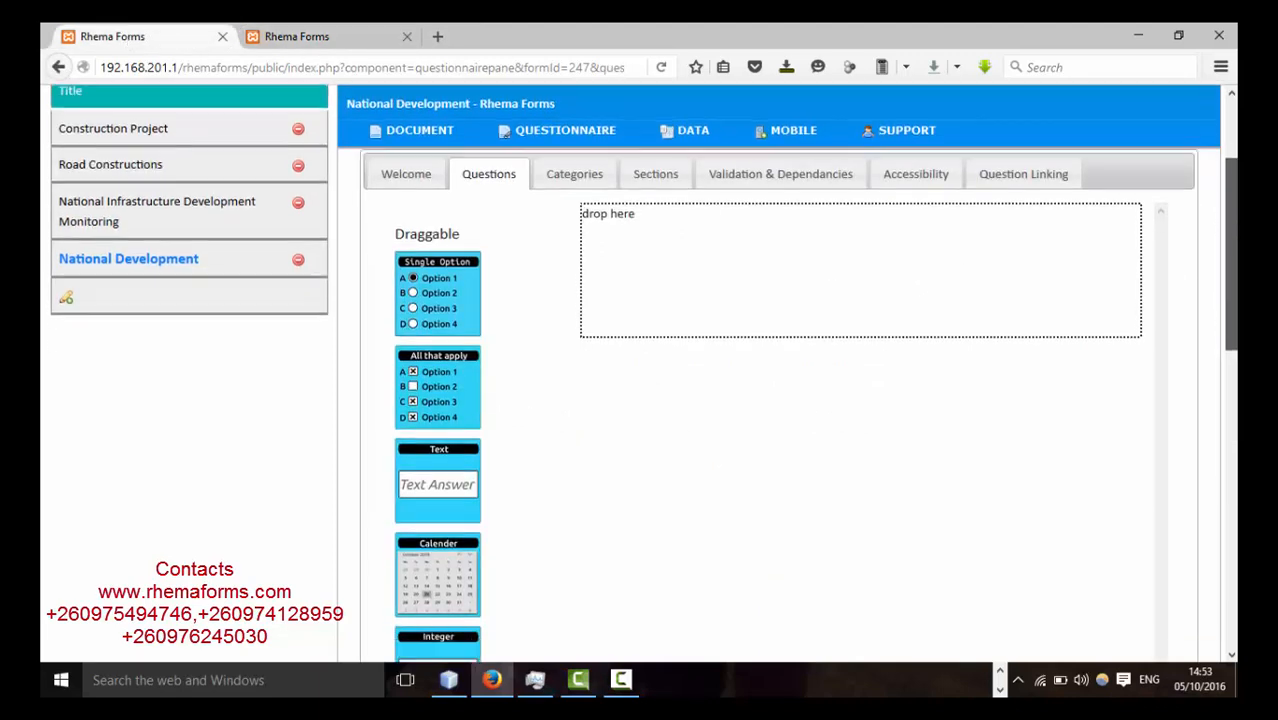
scroll(1232, 250, up, 1)
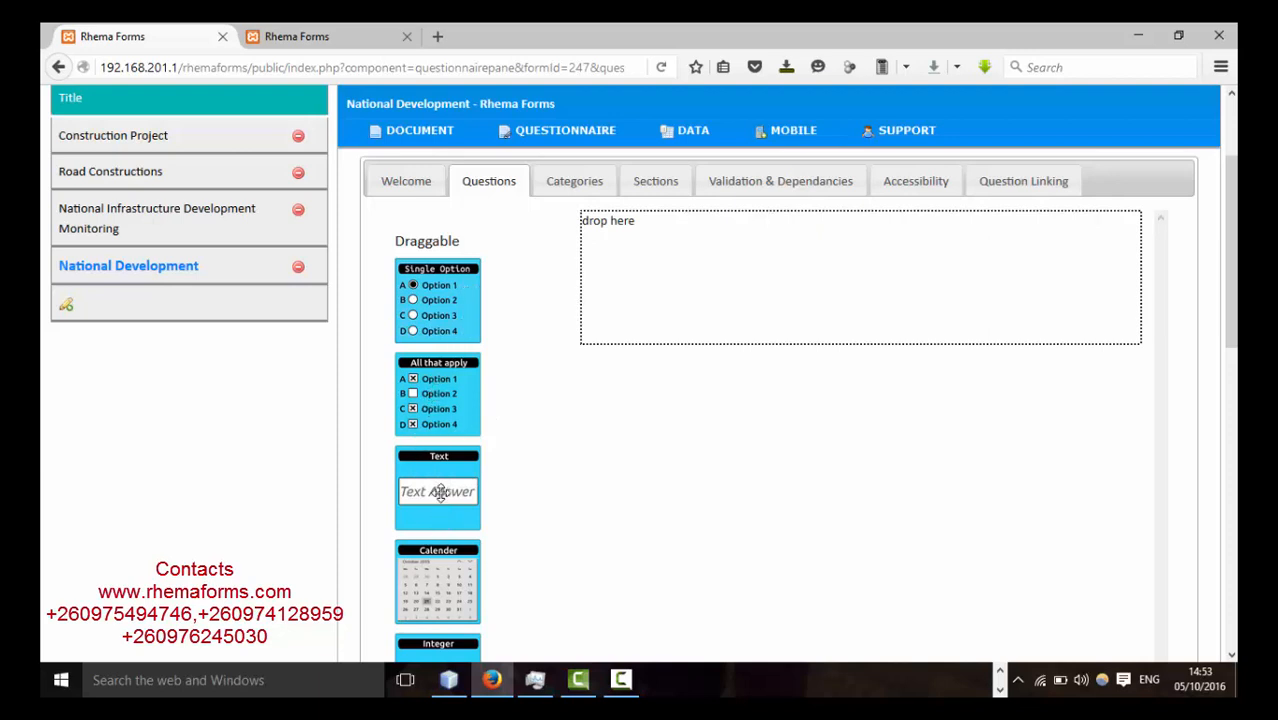
drag(437, 491, 699, 286)
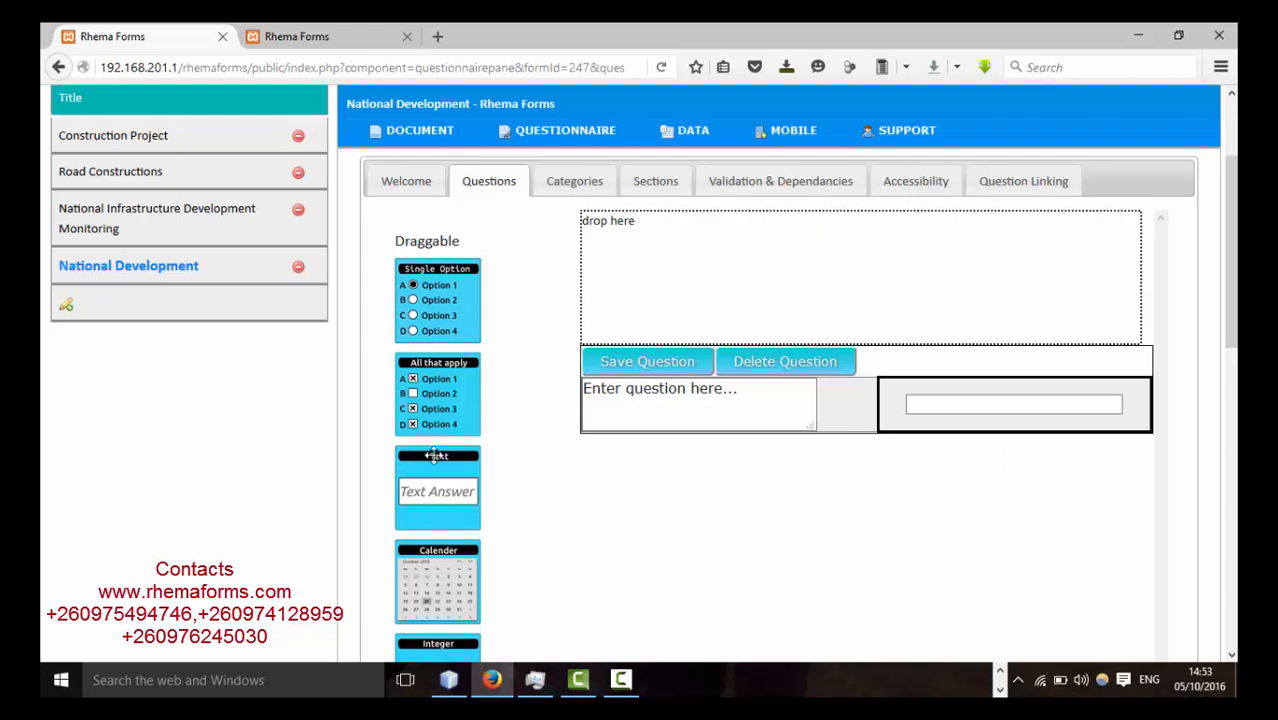
- Add a second text question and a single-option question, and delete both of them
drag(429, 494, 719, 271)
drag(455, 303, 742, 277)
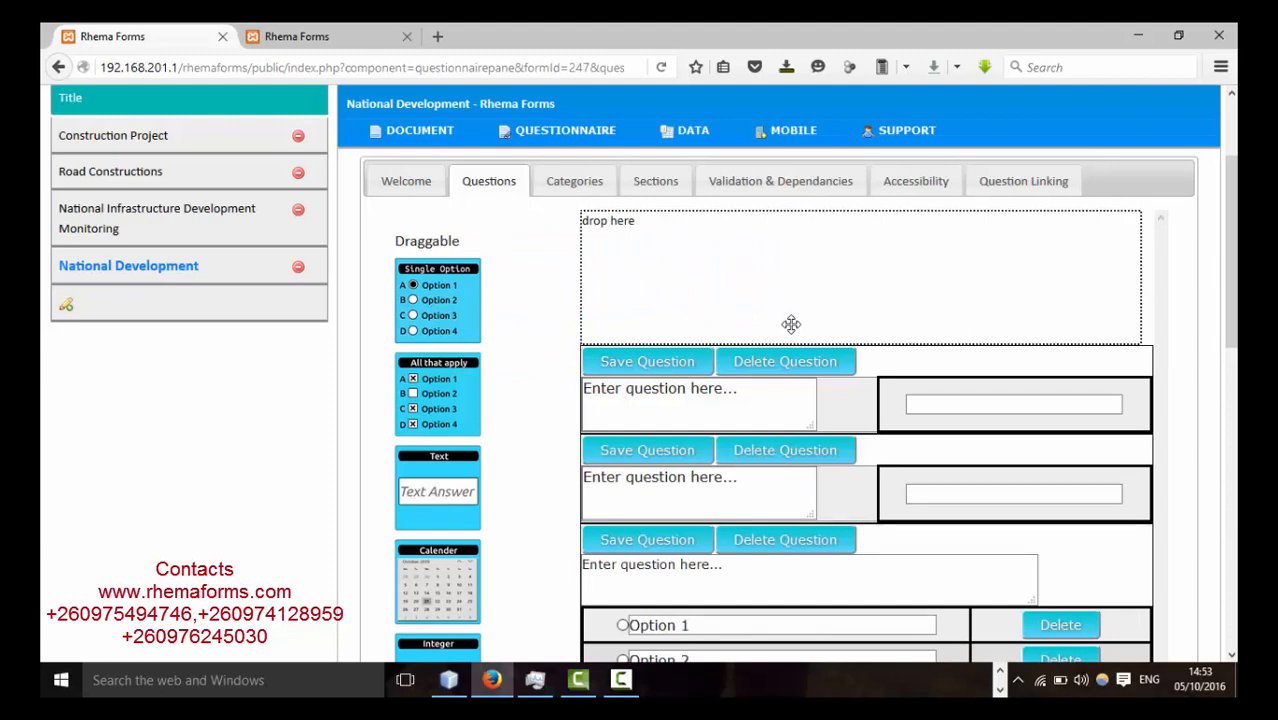
click(768, 540)
click(784, 451)
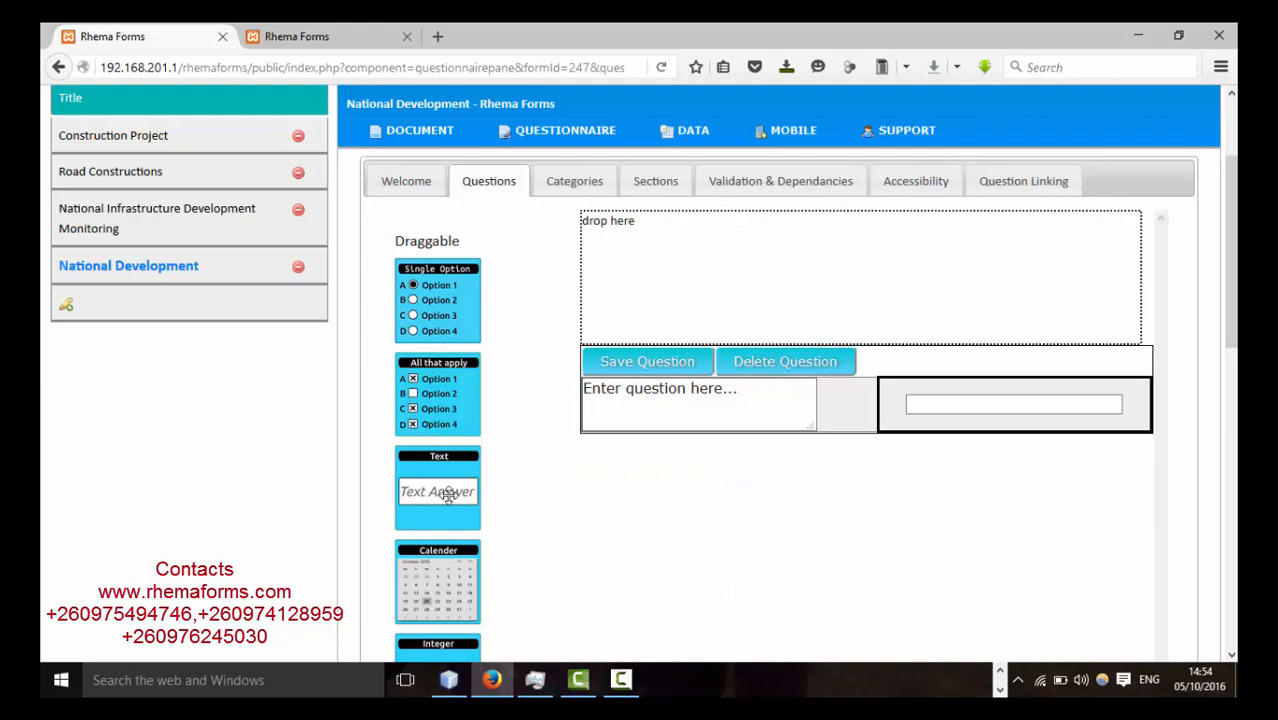
- Replace the placeholder wording of the text question with "Province"
drag(757, 388, 506, 384)
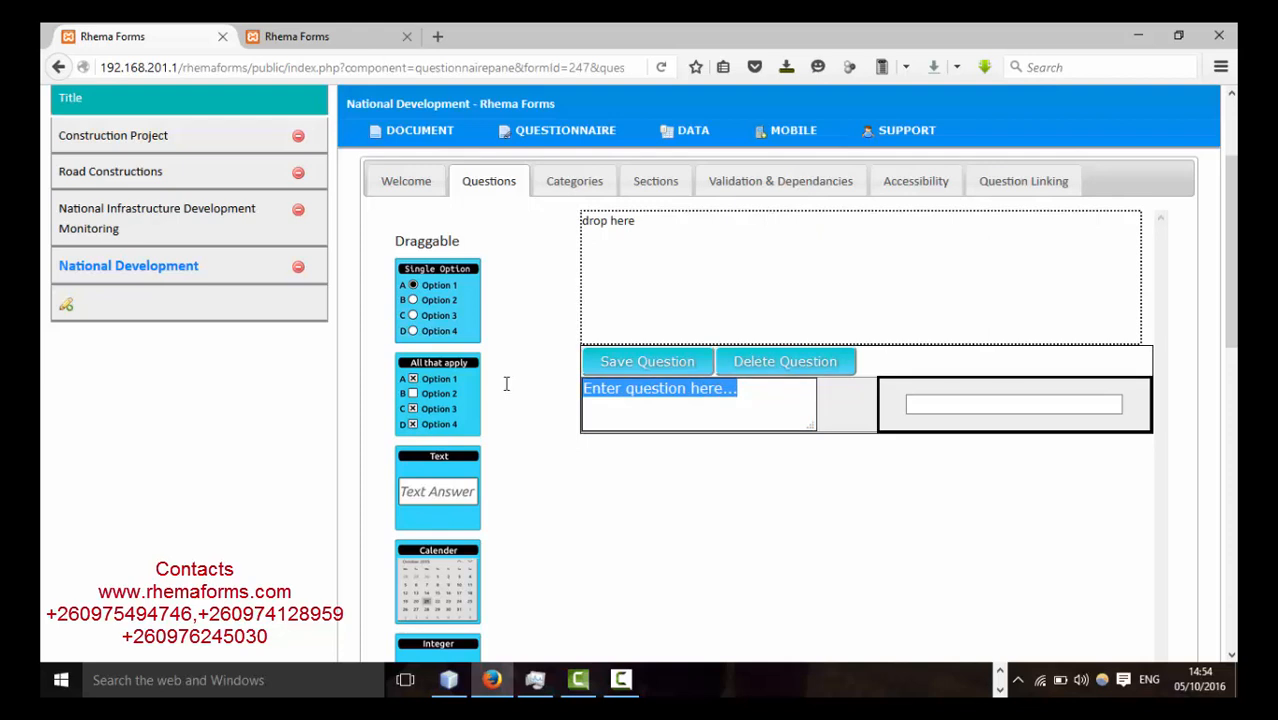
text(Province)
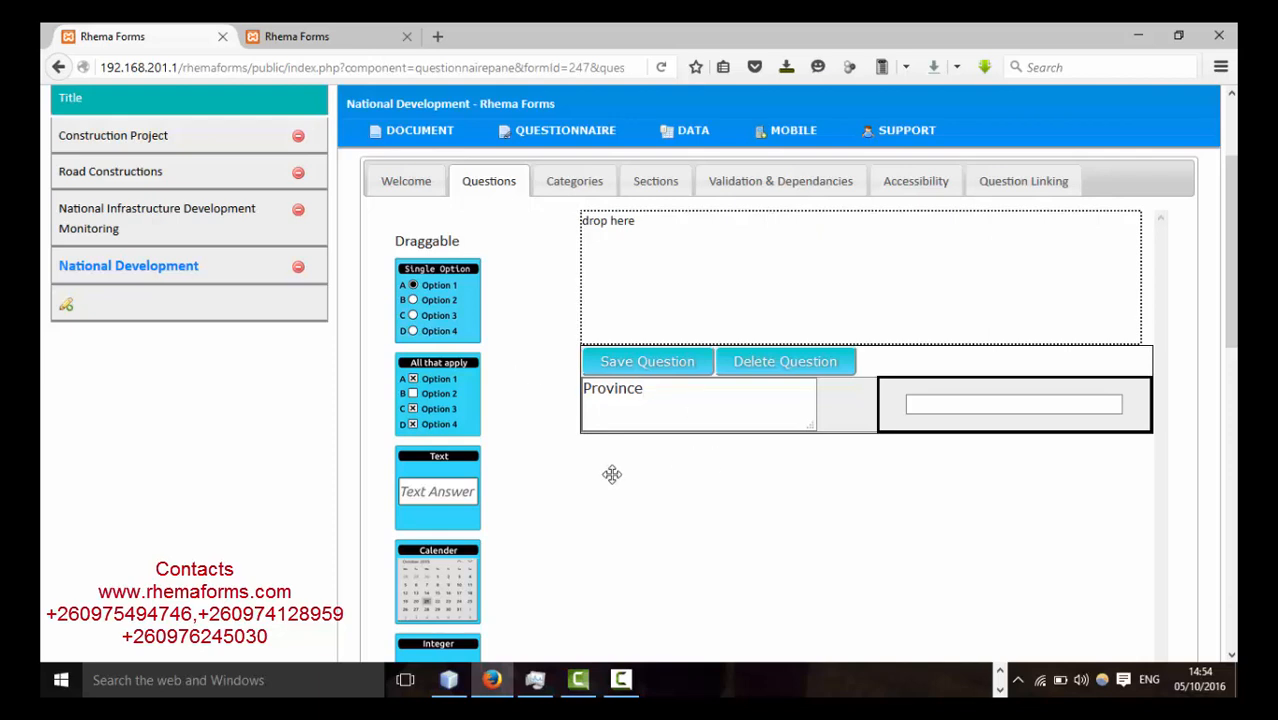
click(620, 679)
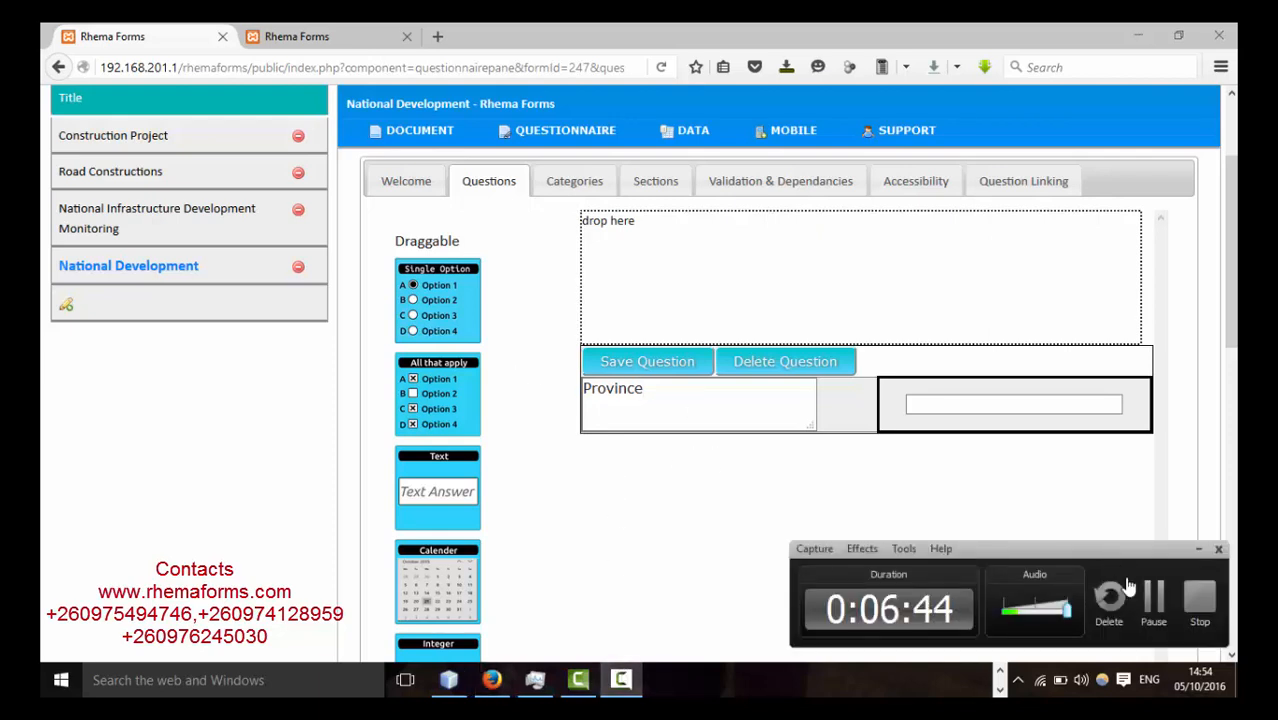
click(1155, 596)
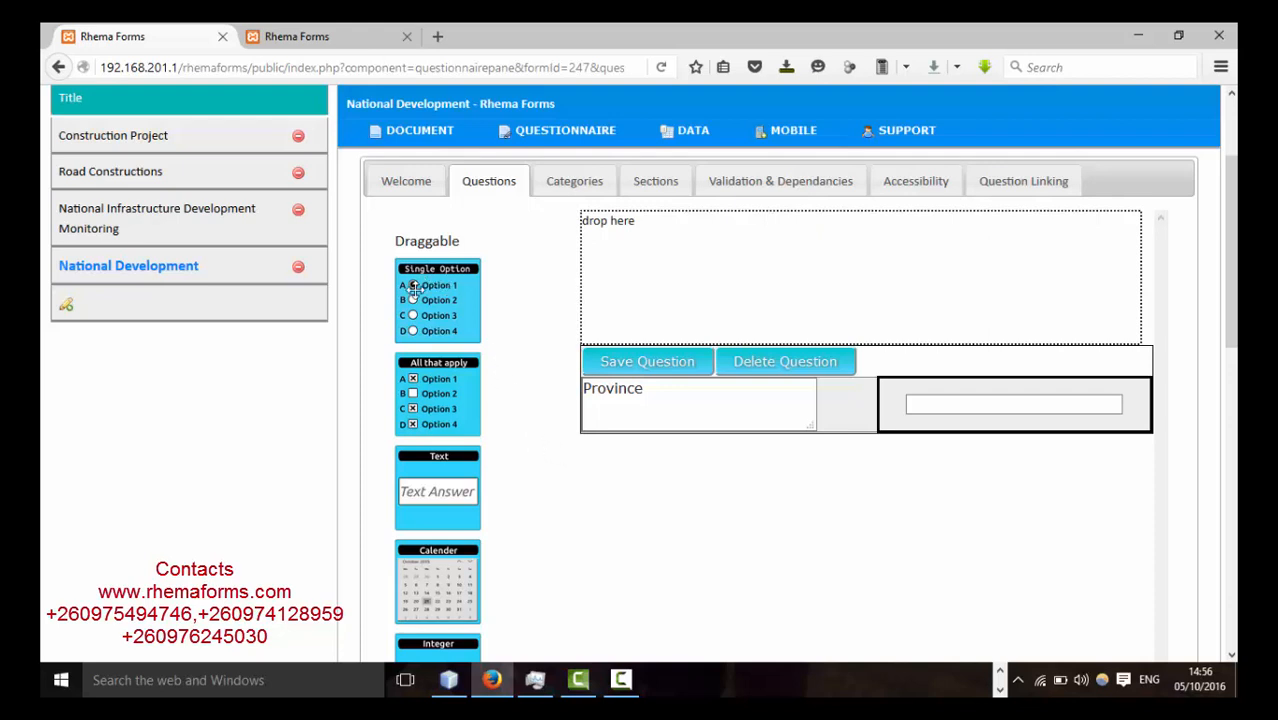
- Add a single-option question below Province and word it "Stage of project"
drag(418, 287, 720, 287)
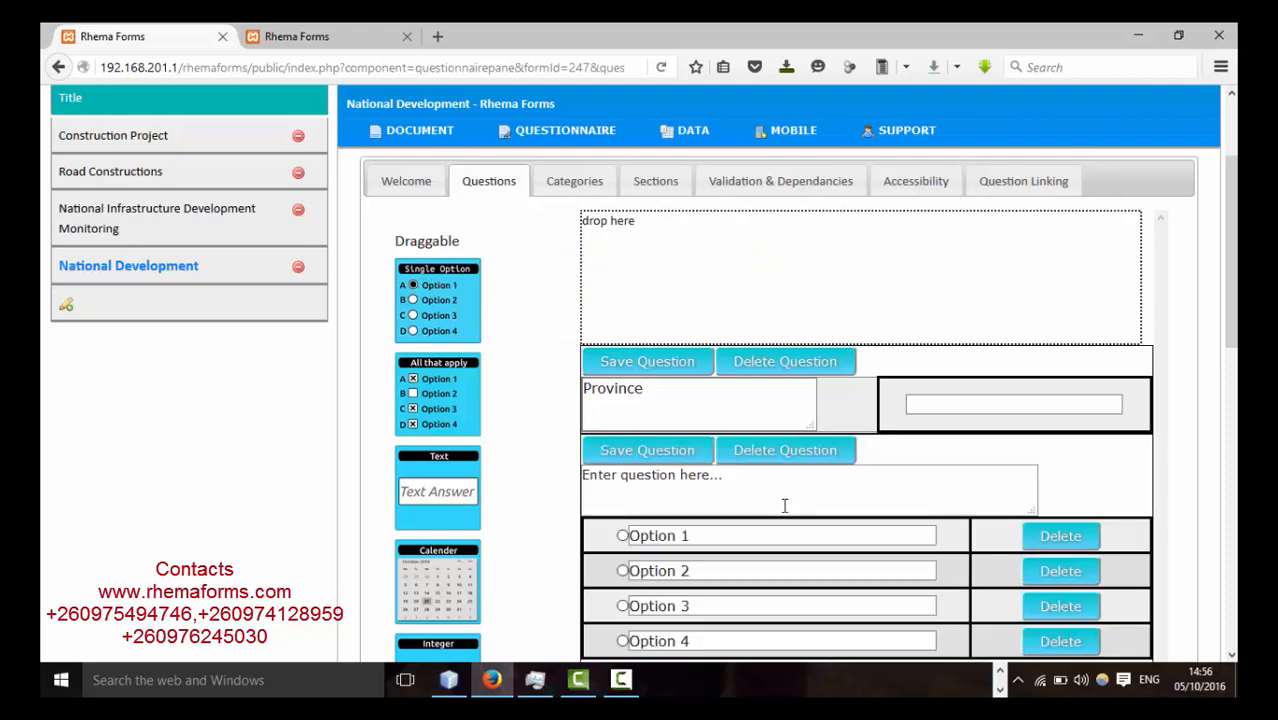
click(736, 480)
drag(682, 480, 512, 468)
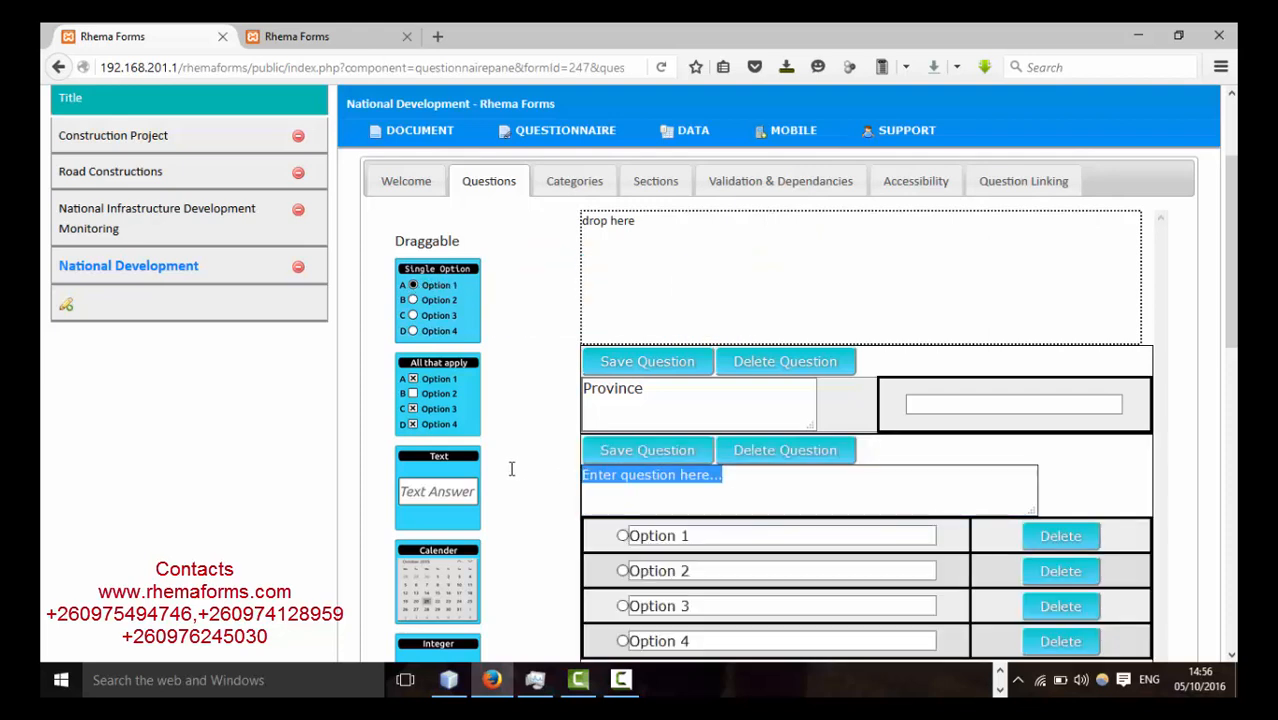
text(Stage of project)
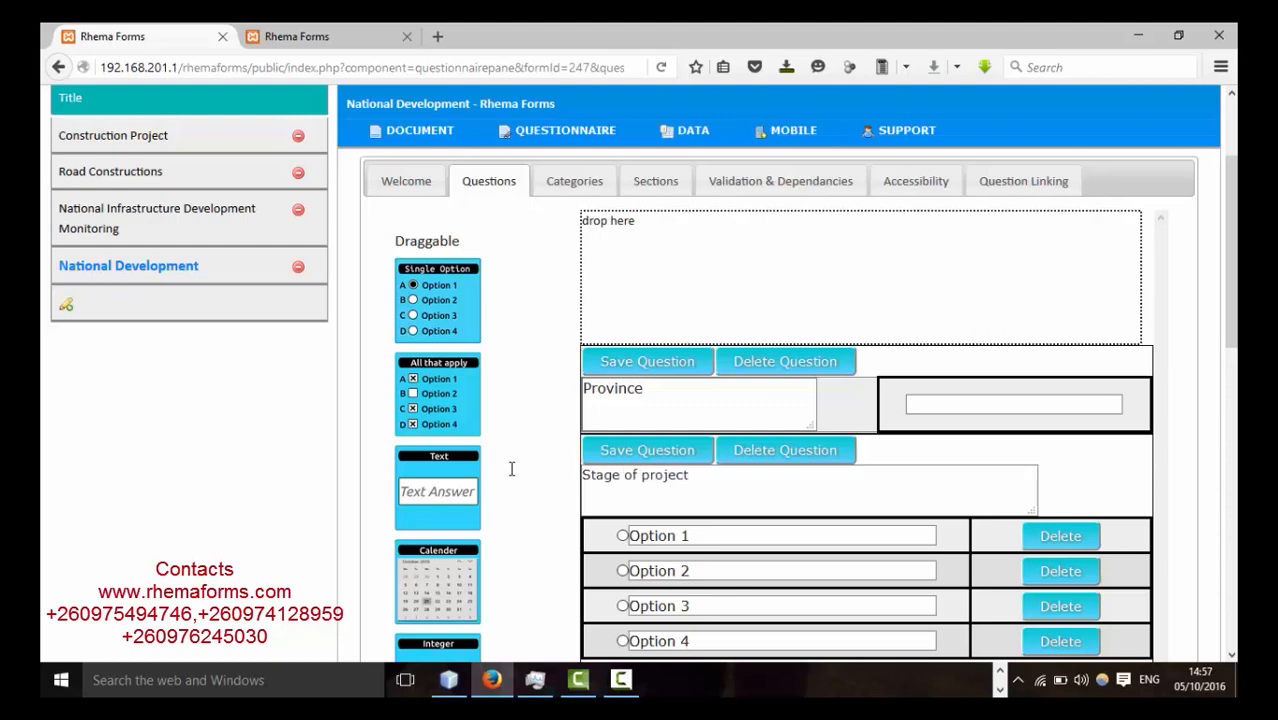
- Set the four answer options of the Stage of project question to 1, 2, 3 and 4
click(713, 535)
drag(708, 535, 569, 537)
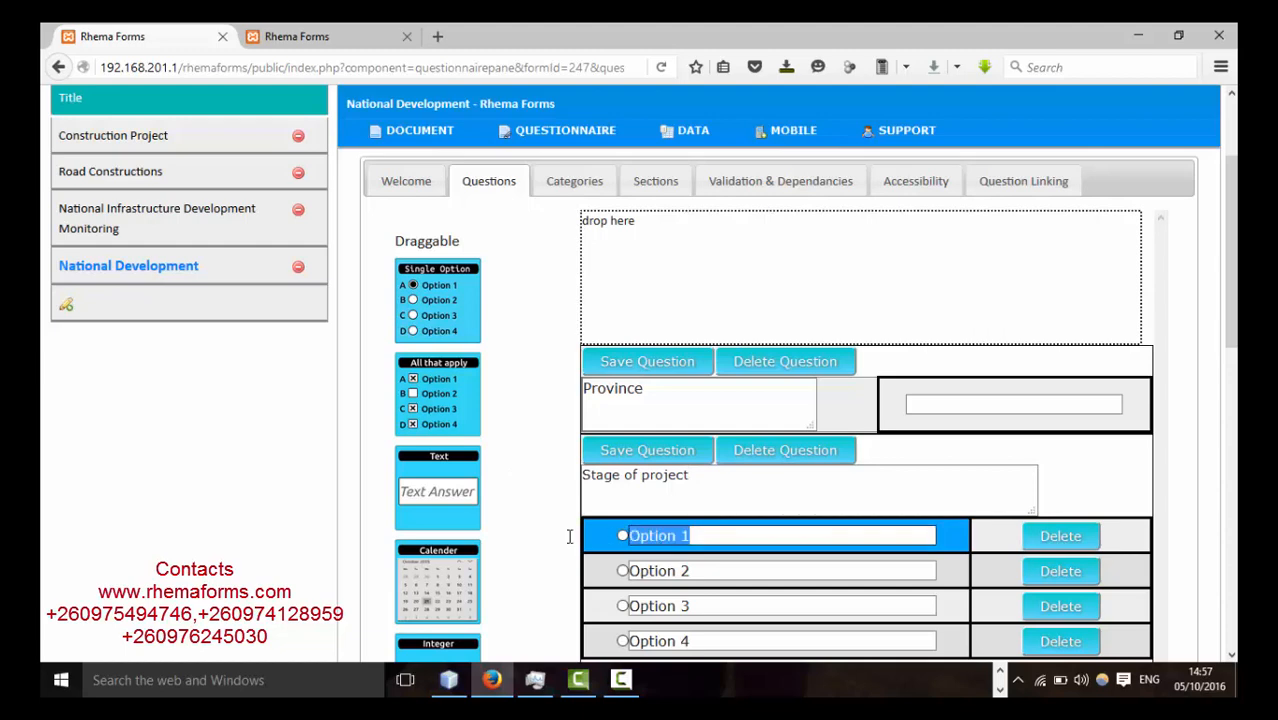
text(1)
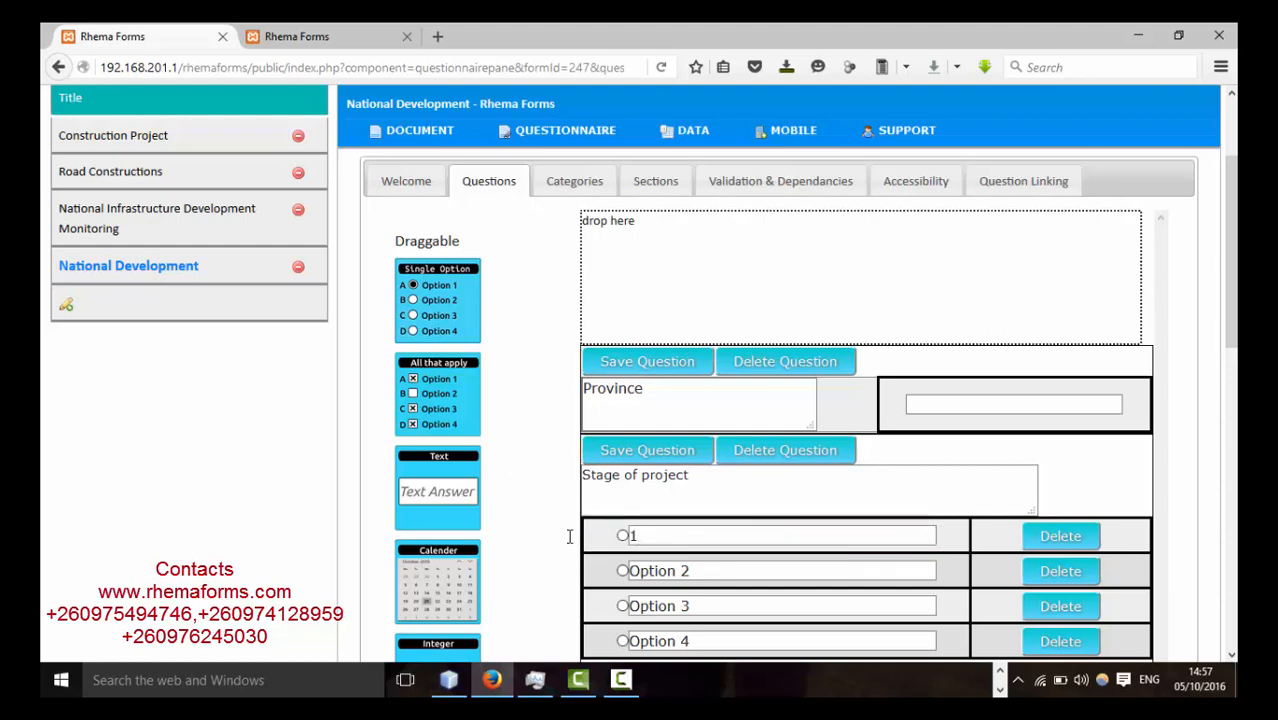
click(678, 570)
drag(662, 571, 562, 580)
text(2)
click(680, 605)
drag(684, 606, 556, 608)
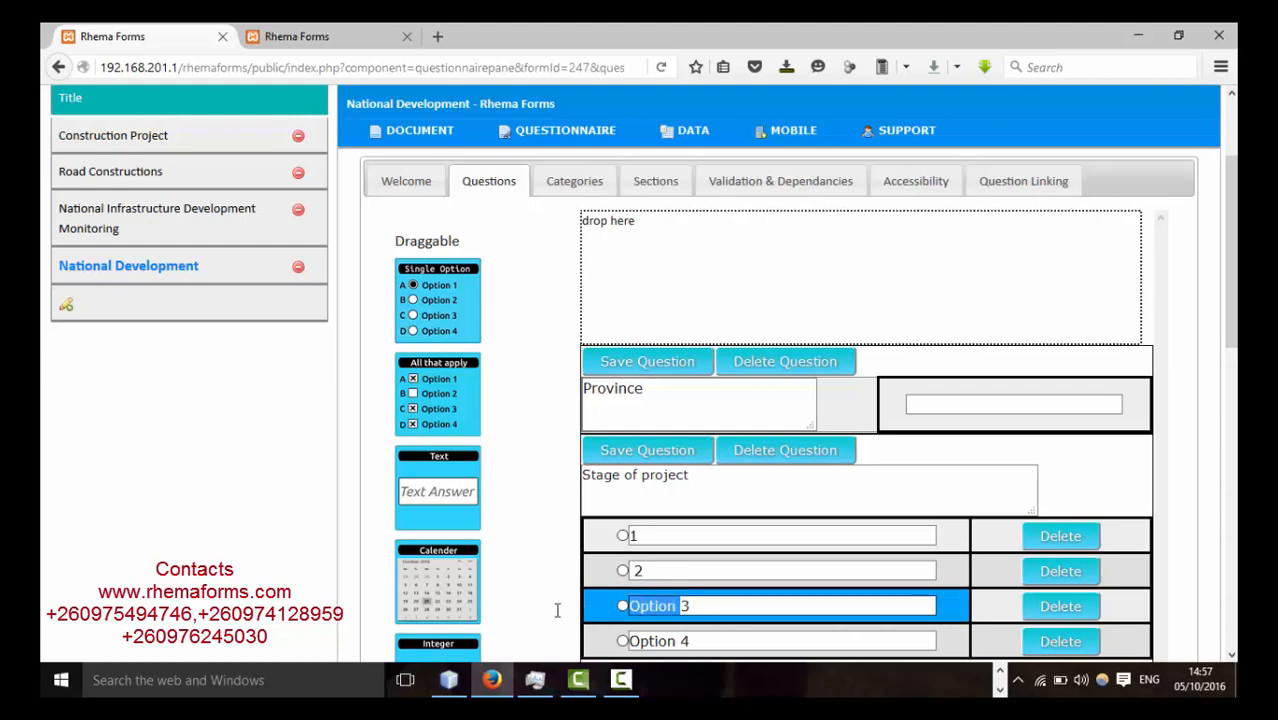
text(3)
click(688, 643)
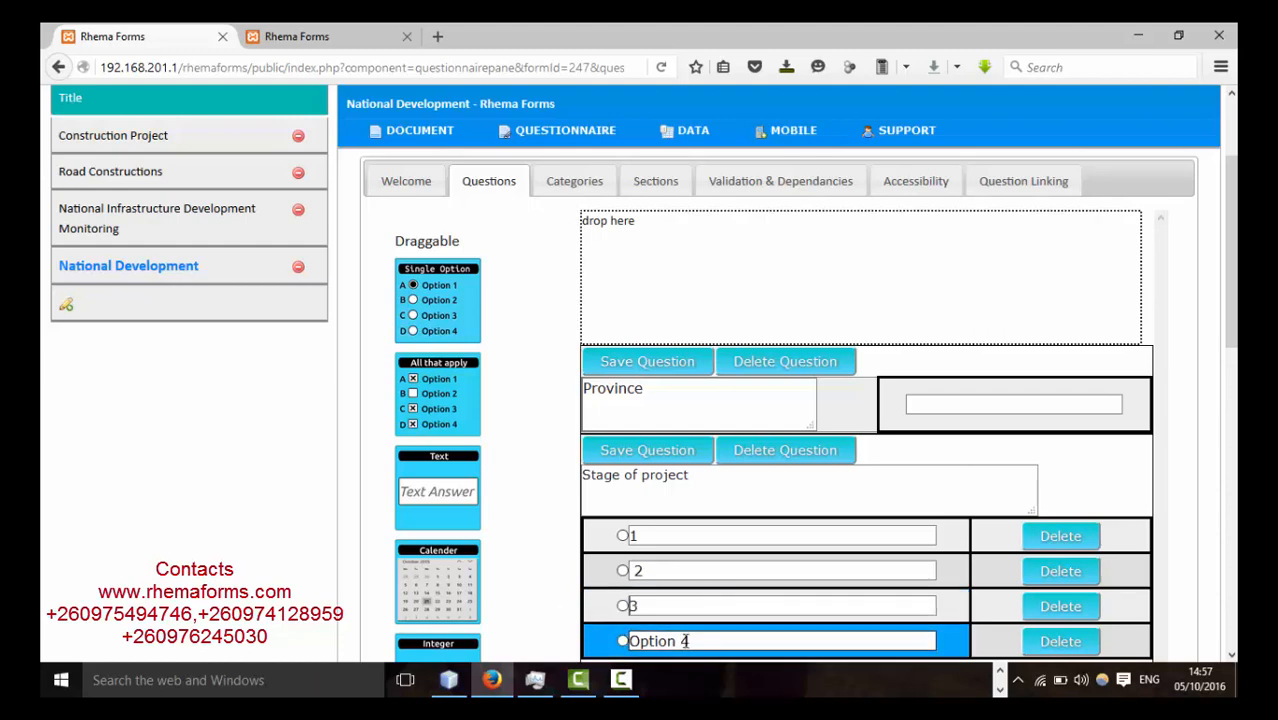
drag(686, 641, 596, 650)
text(4)
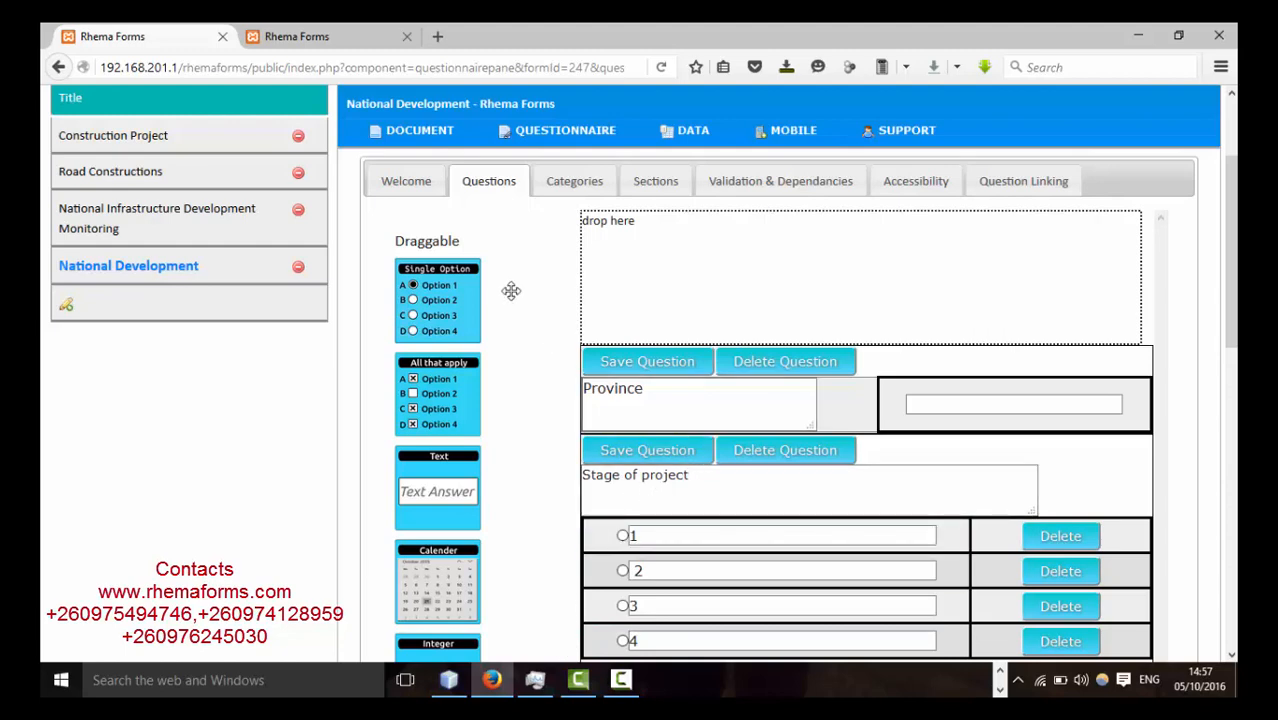
- Add a text question below Stage of project and word it "Contractor name"
scroll(511, 290, up, 1)
drag(428, 519, 788, 280)
drag(1234, 288, 1204, 379)
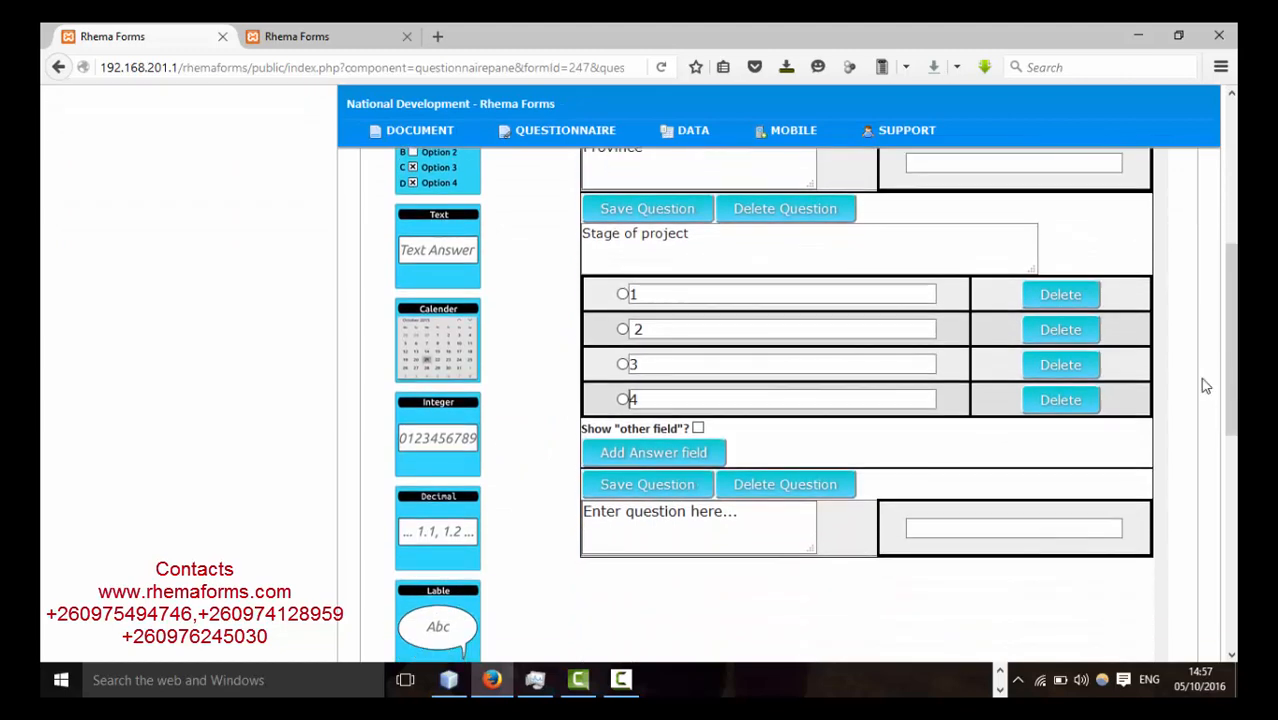
drag(745, 511, 517, 515)
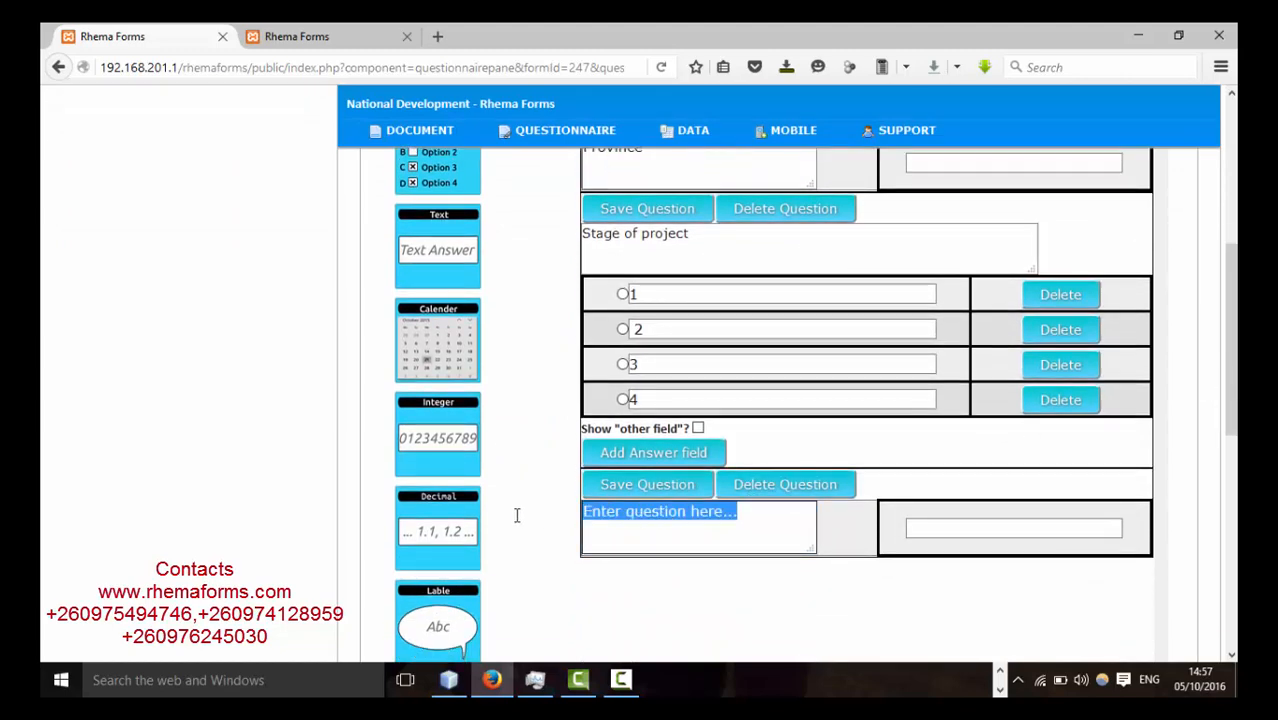
text(Contractor name)
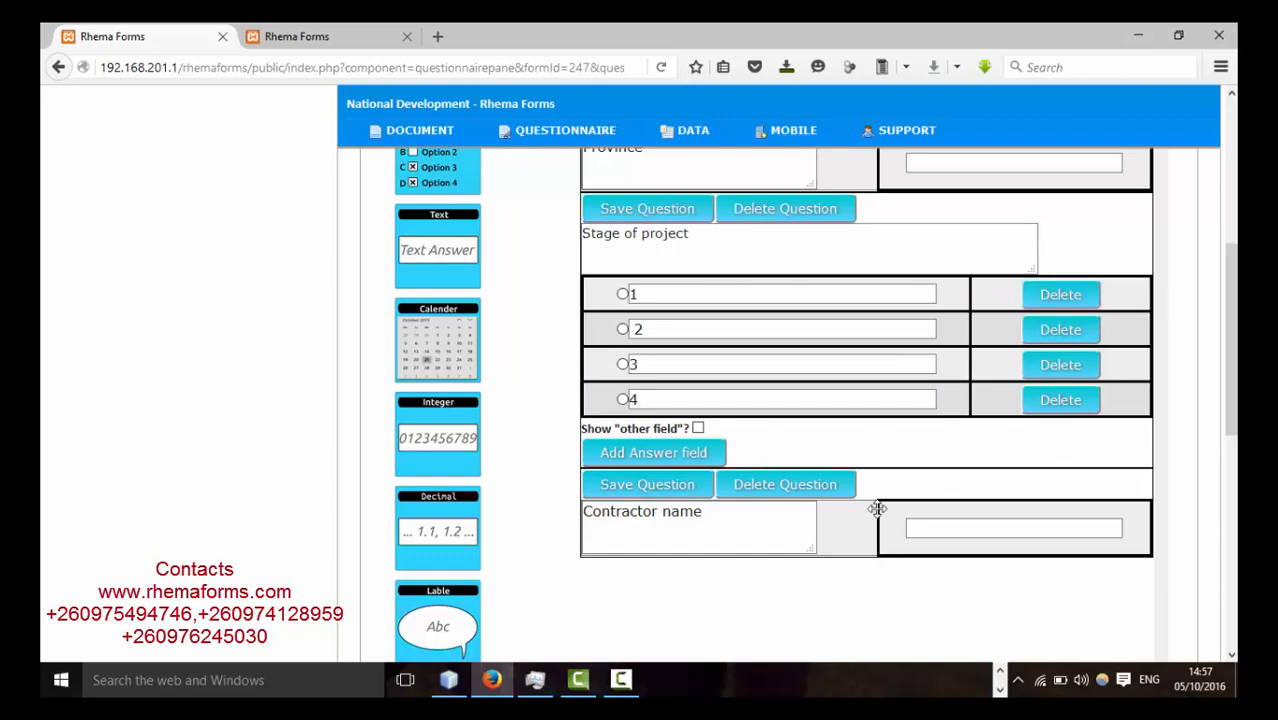
- Move the Contractor name question up so it sits between Province and Stage of project
drag(1235, 364, 1235, 314)
scroll(729, 605, down, 2)
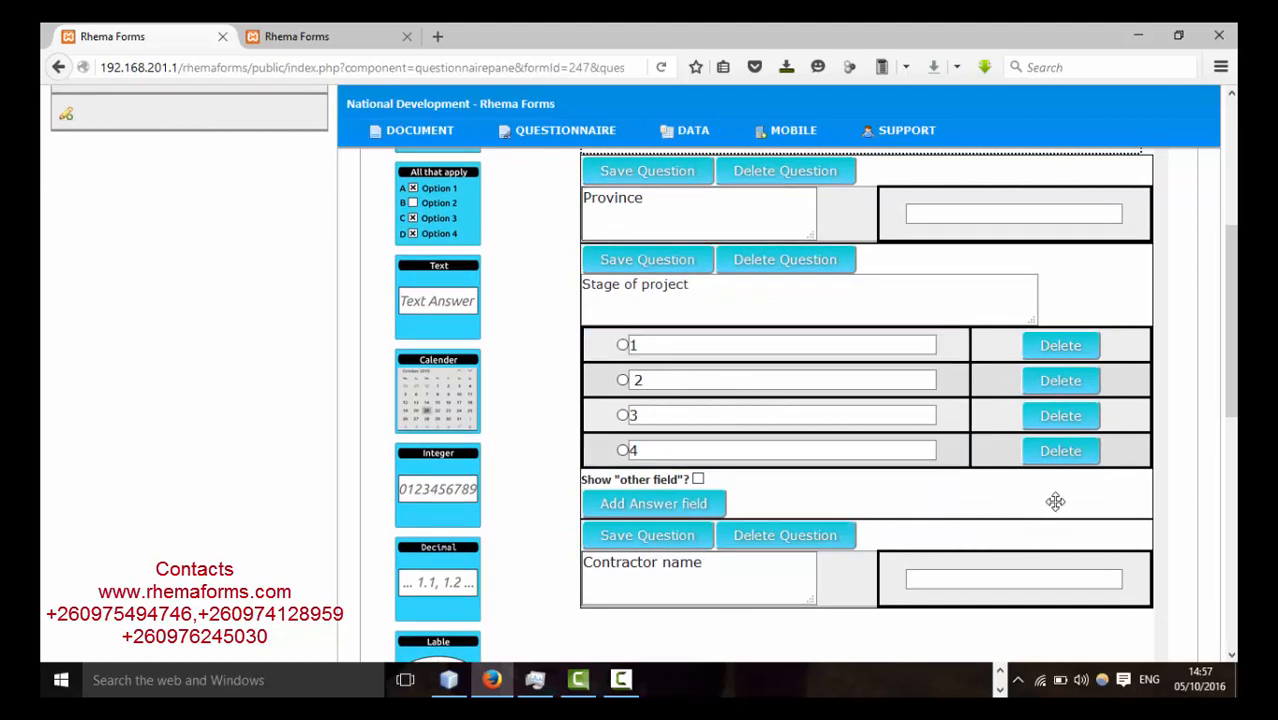
drag(1055, 498, 1054, 269)
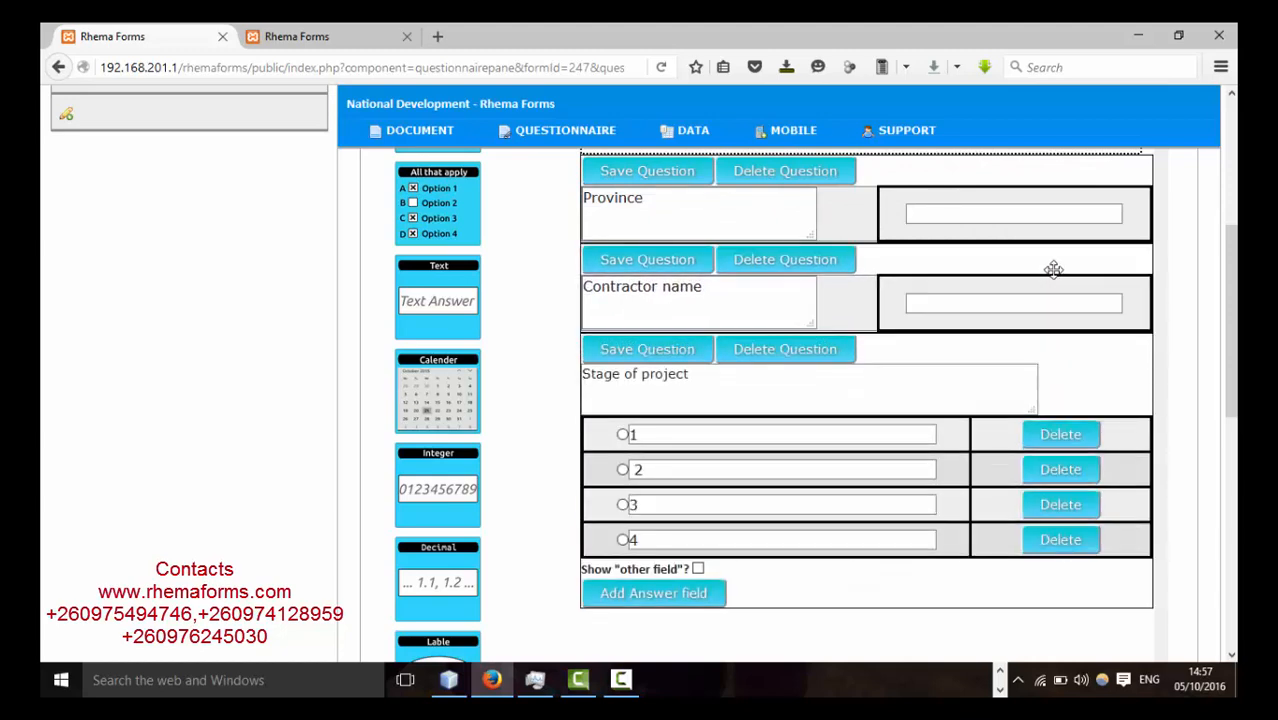
drag(1231, 252, 1231, 247)
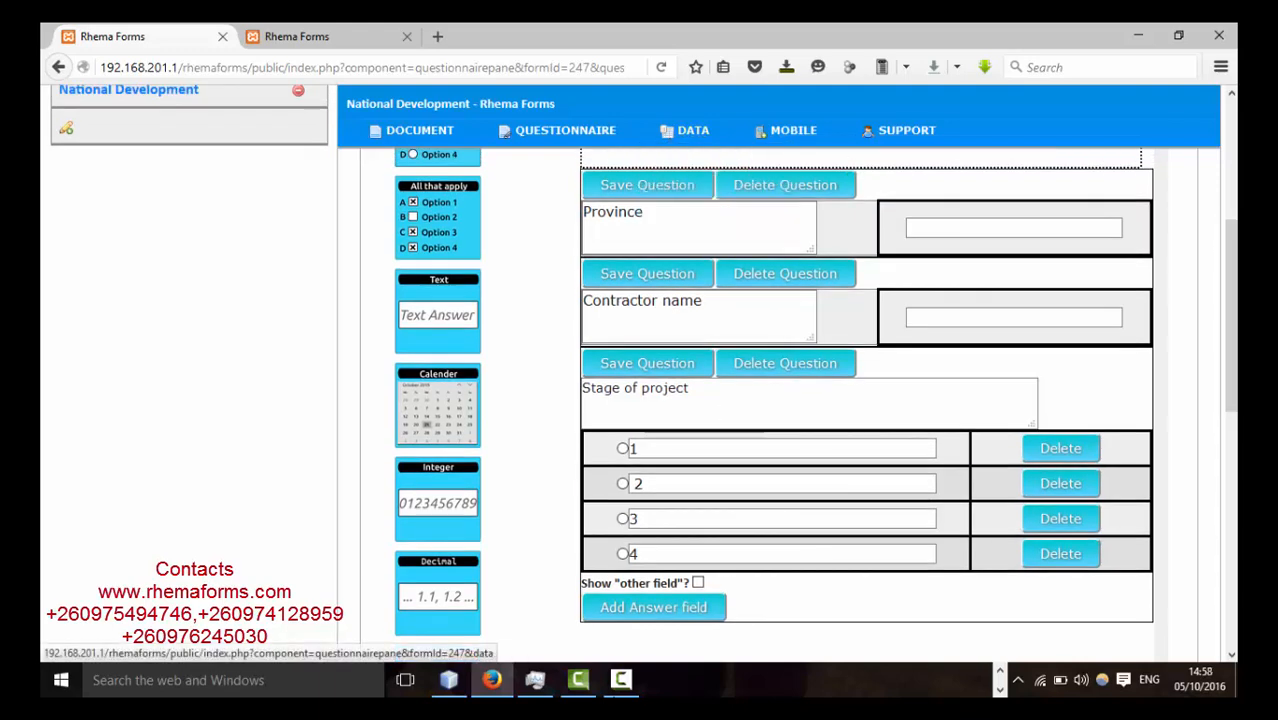
- Save the Province, Contractor name and Stage of project questions
click(621, 680)
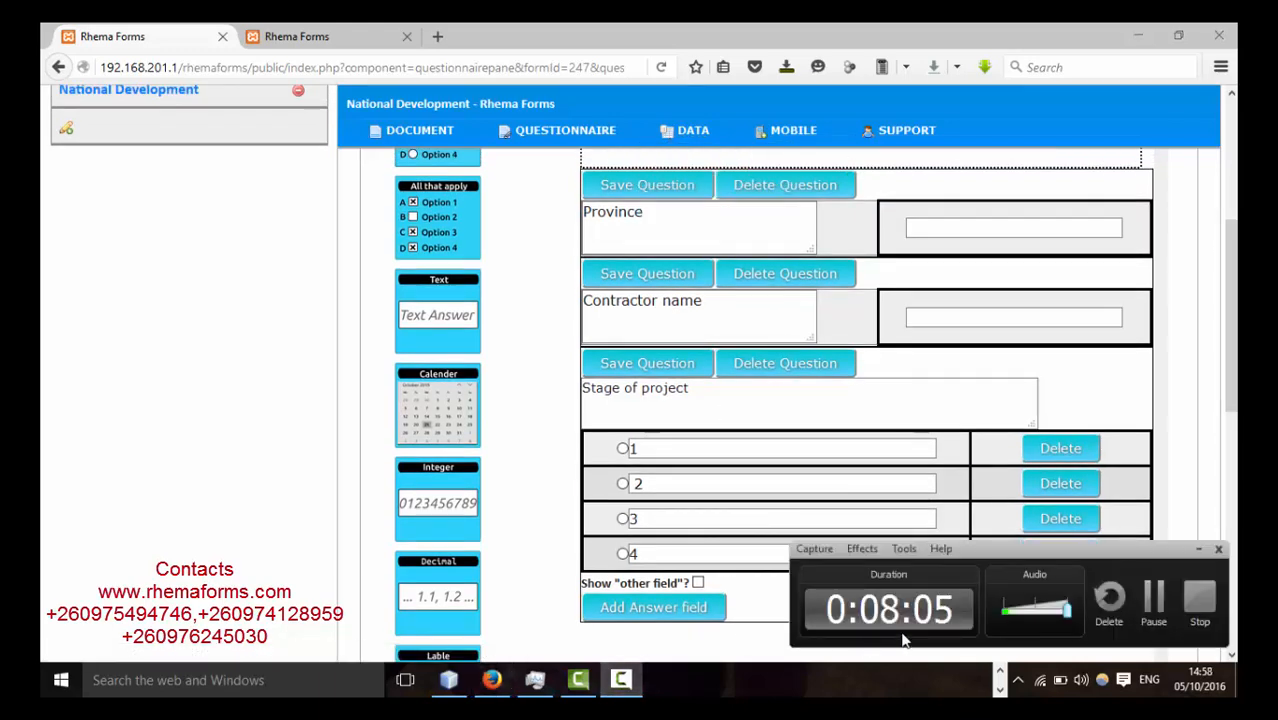
click(640, 188)
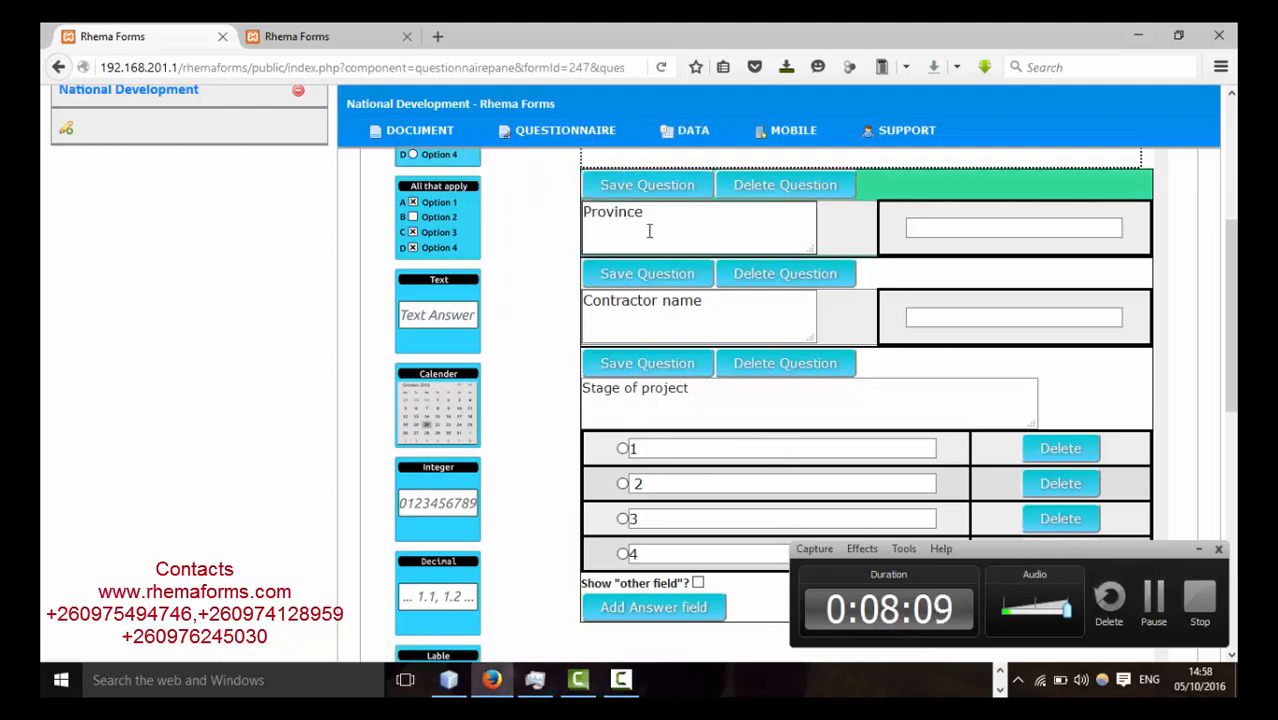
click(647, 278)
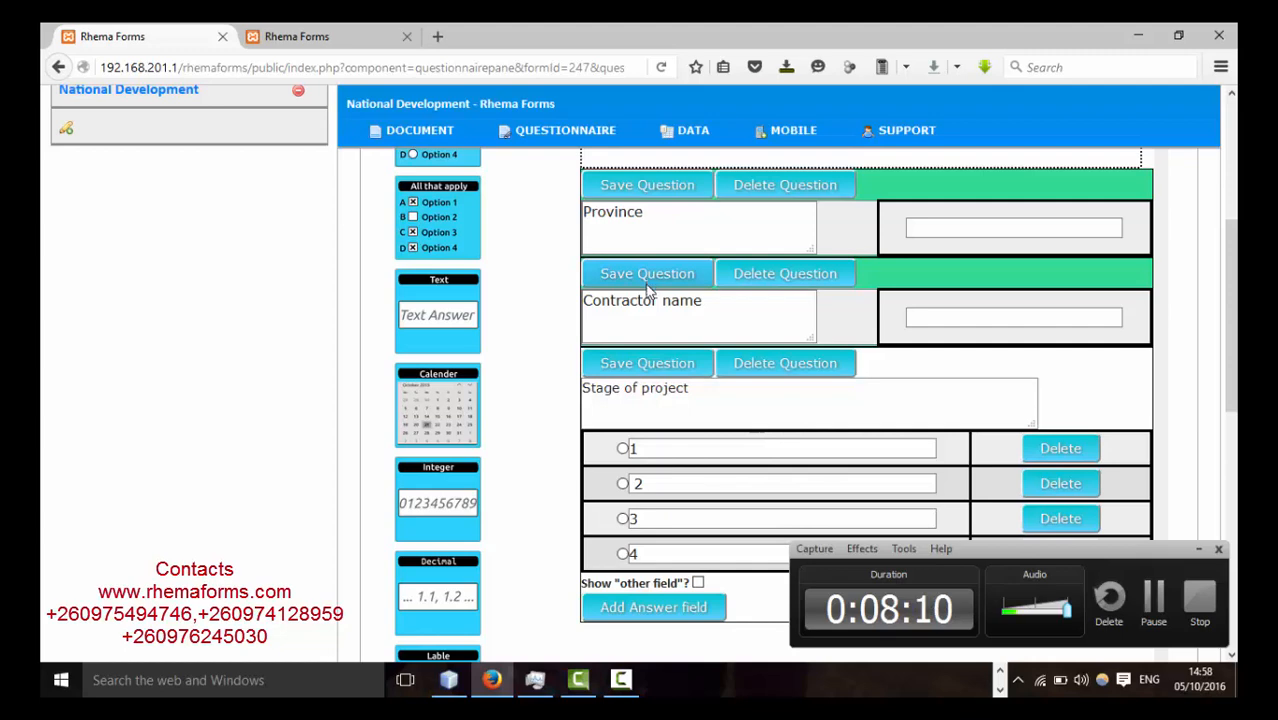
click(630, 366)
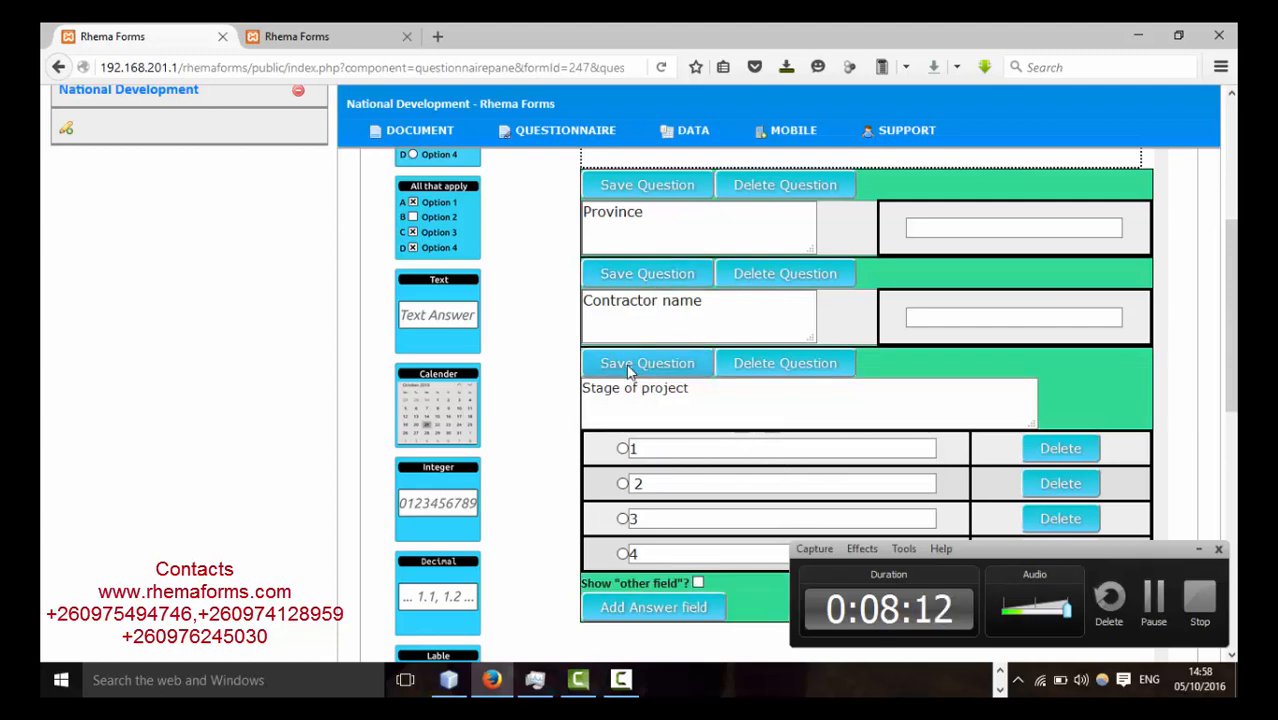
- Add a calendar question below Stage of project and word it "Start Date"
drag(1231, 281, 1236, 331)
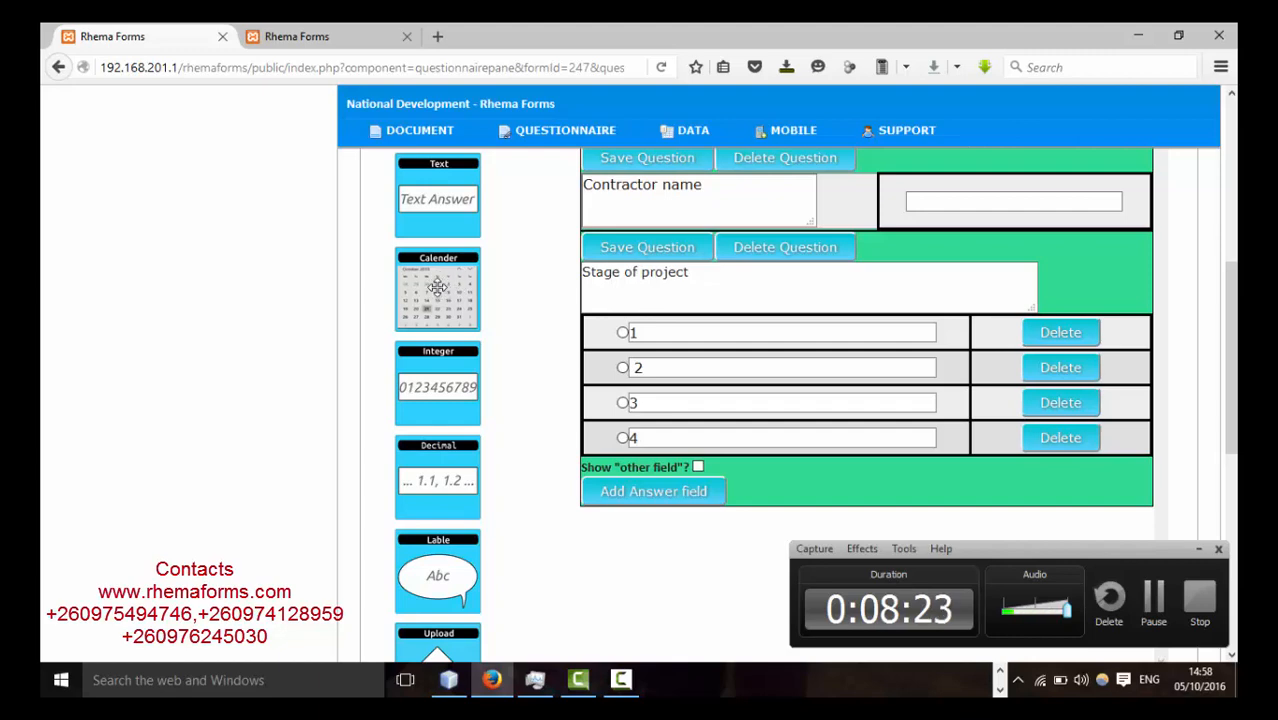
drag(465, 277, 858, 362)
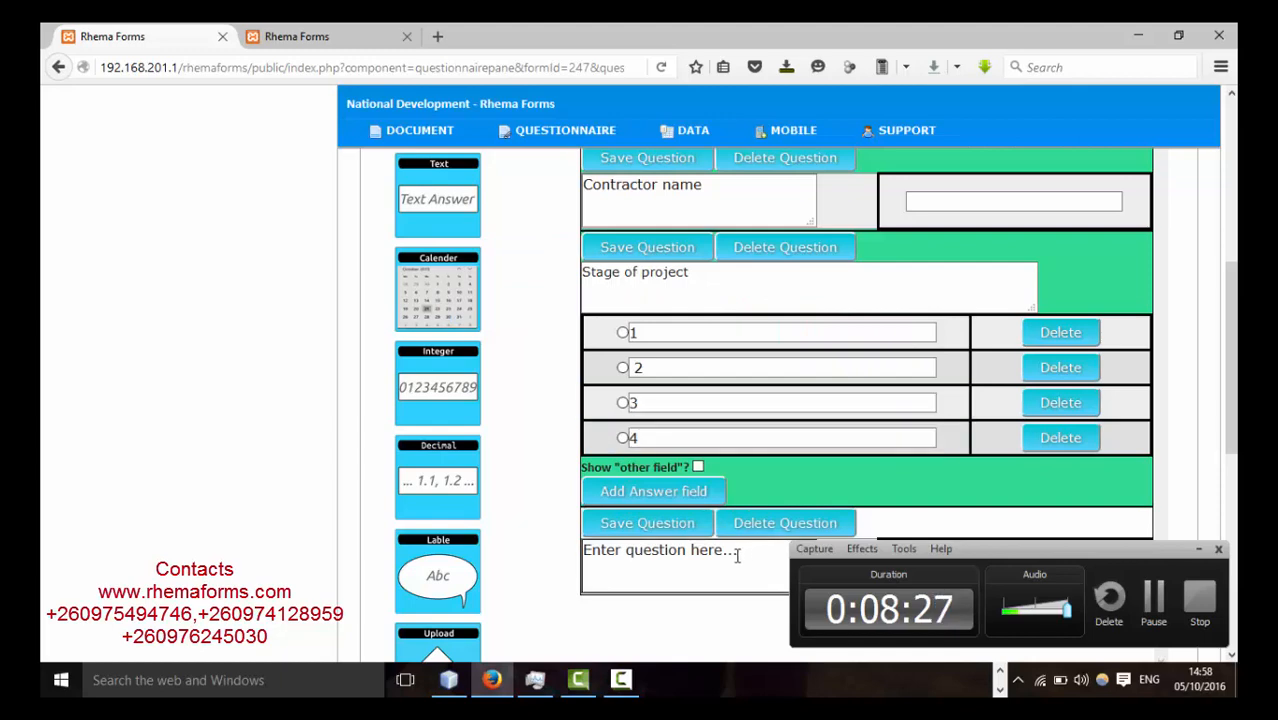
click(1193, 551)
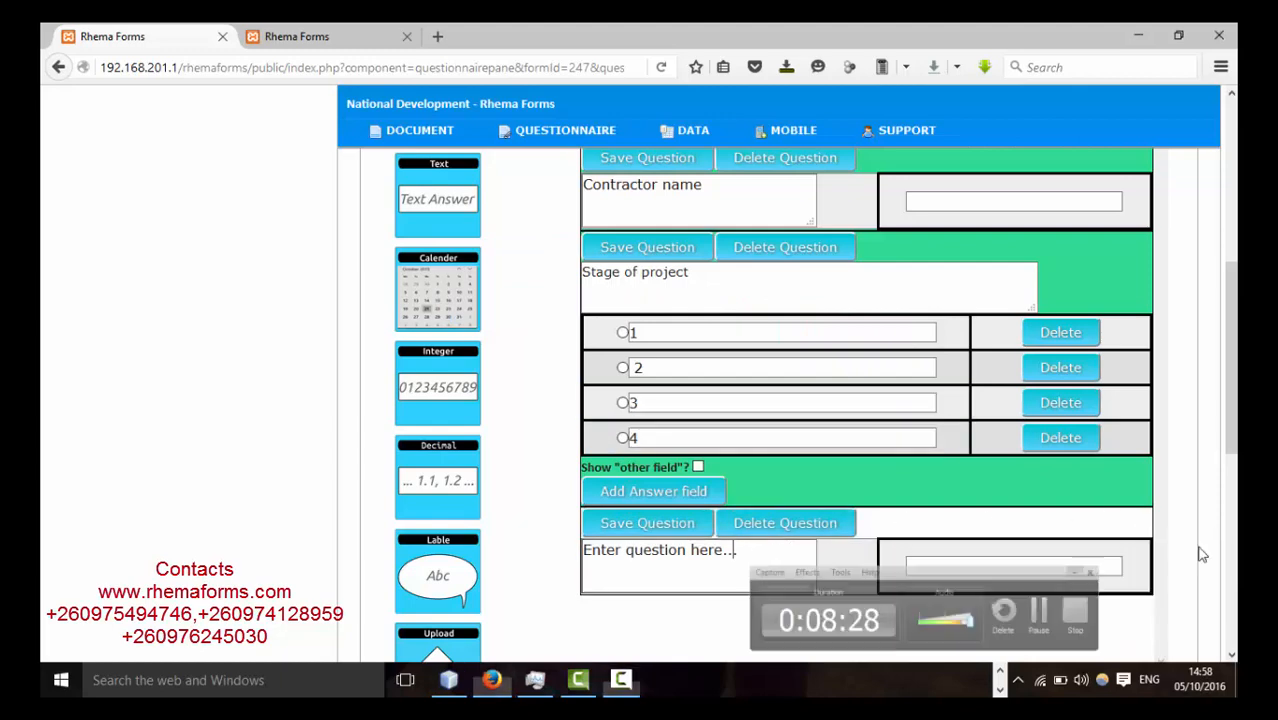
click(743, 552)
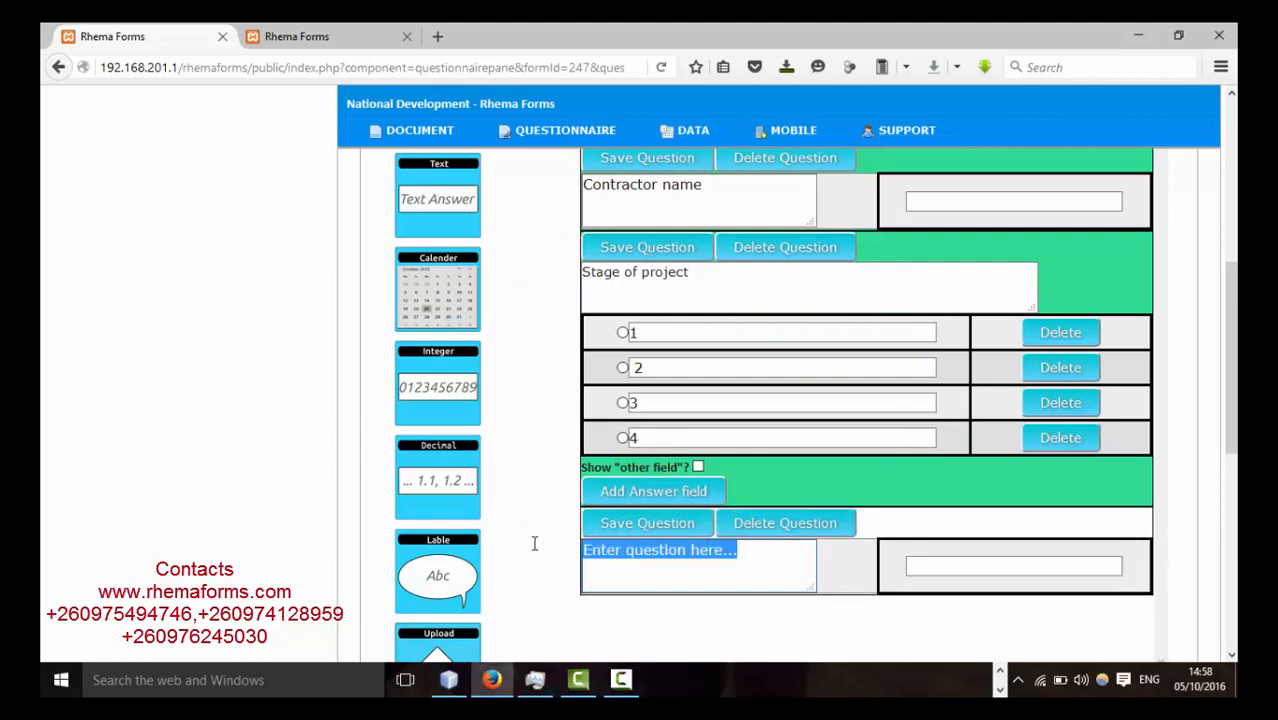
text(Start Date)
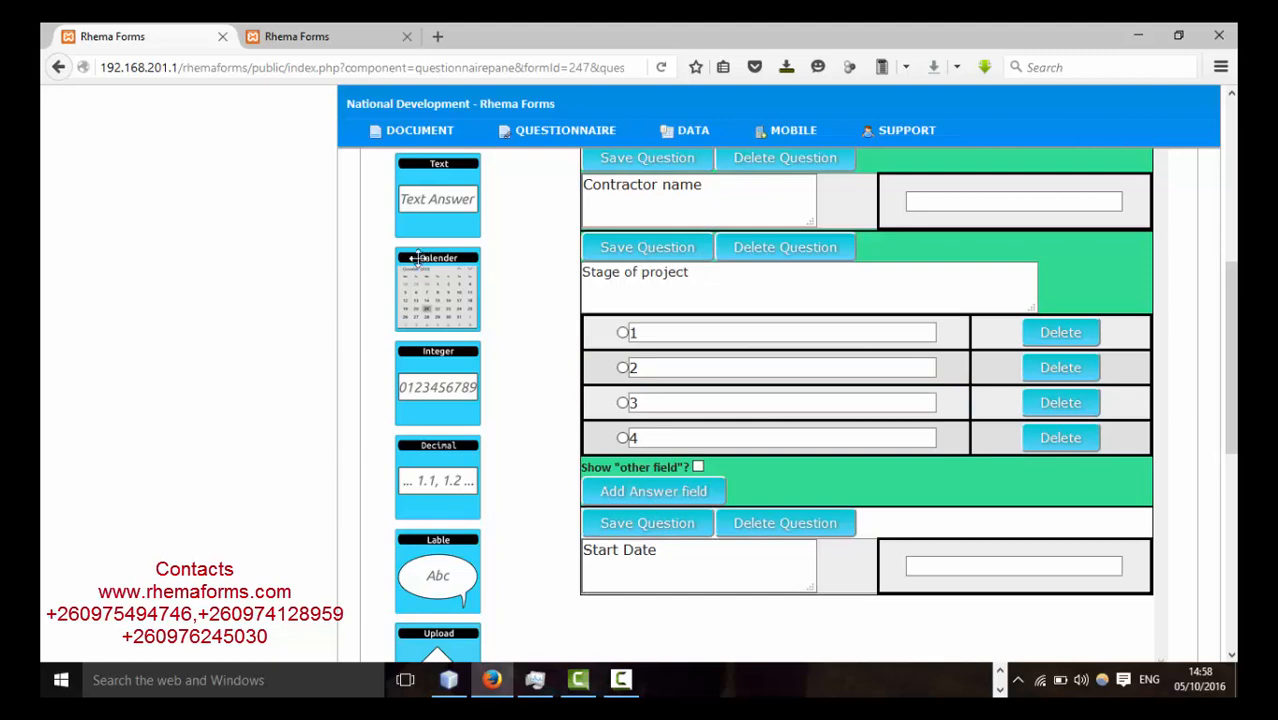
- Add a second calendar question below Start Date and word it "End date"
drag(418, 270, 834, 368)
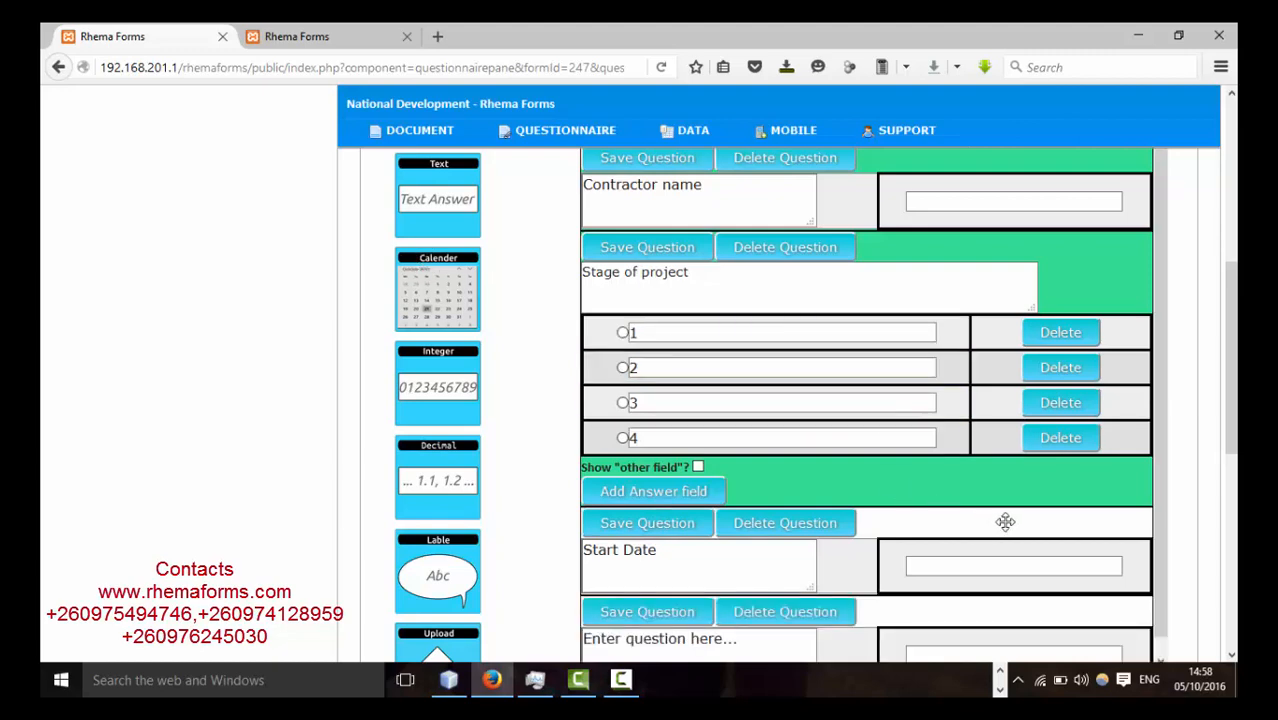
scroll(640, 375, down, 3)
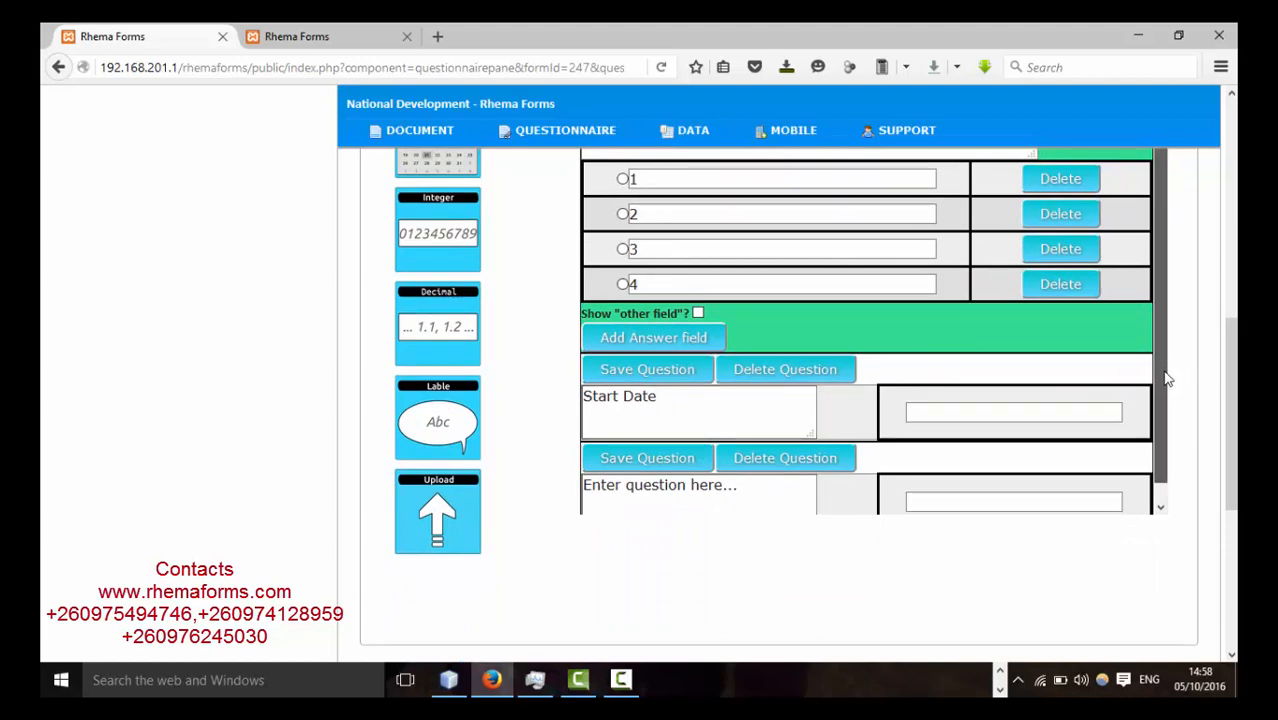
scroll(1161, 371, down, 1)
click(760, 472)
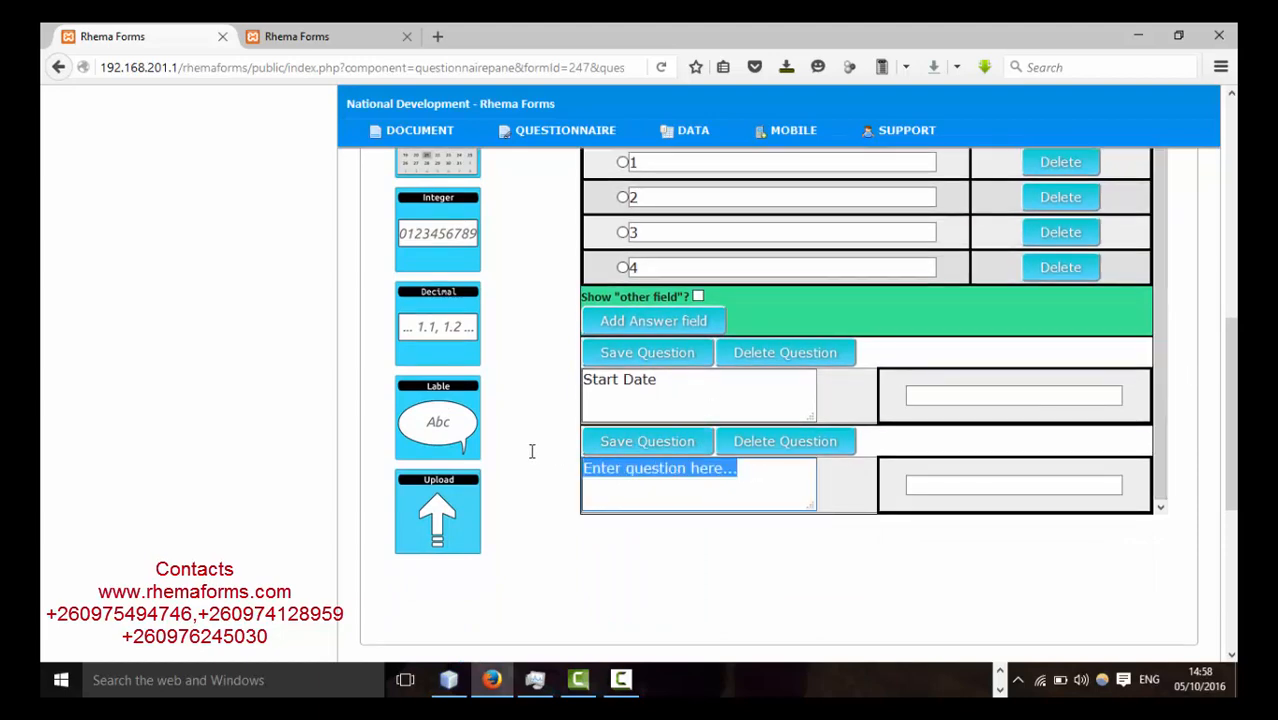
text(End date)
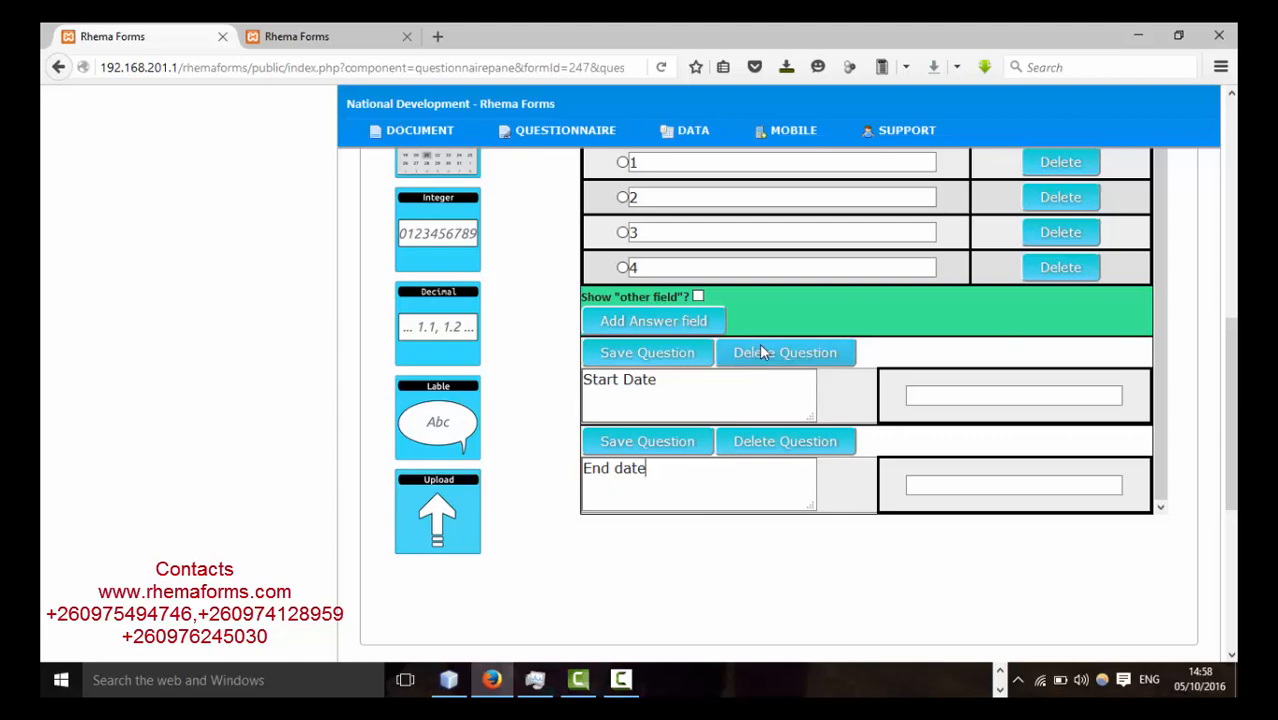
- Add an integer question below End date and word it "Project sum"
drag(426, 230, 946, 441)
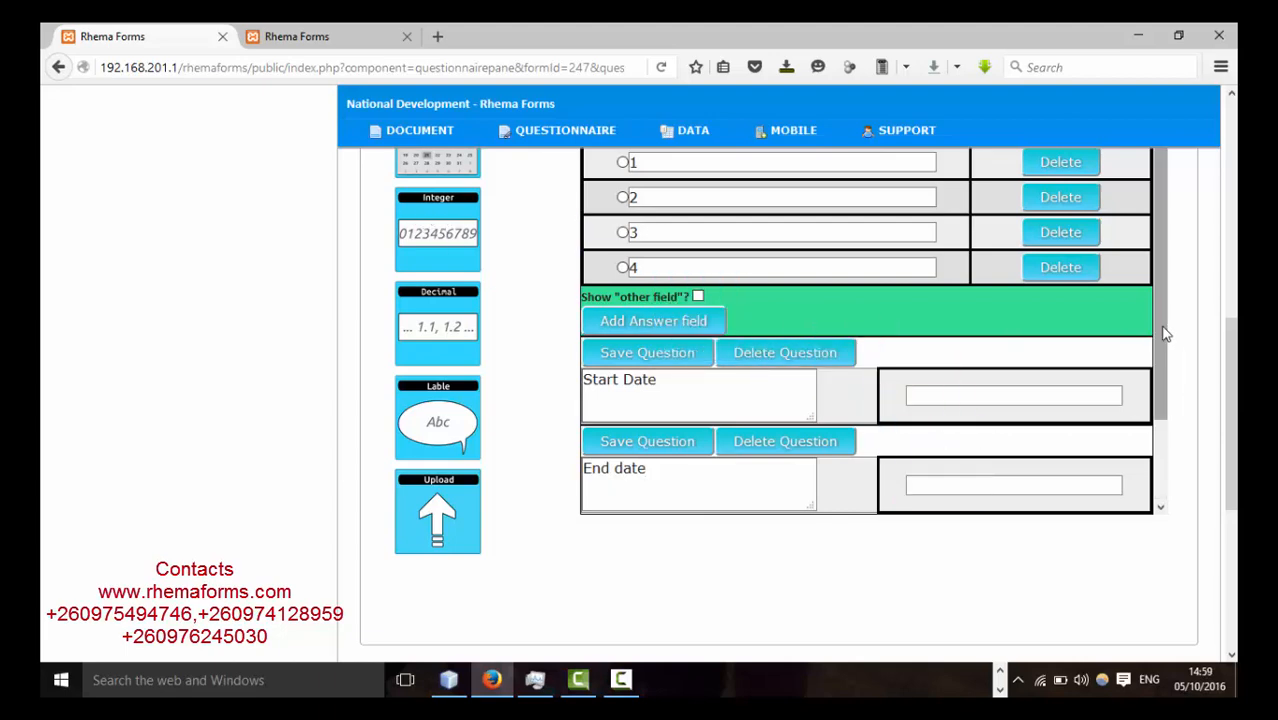
drag(1162, 328, 1160, 453)
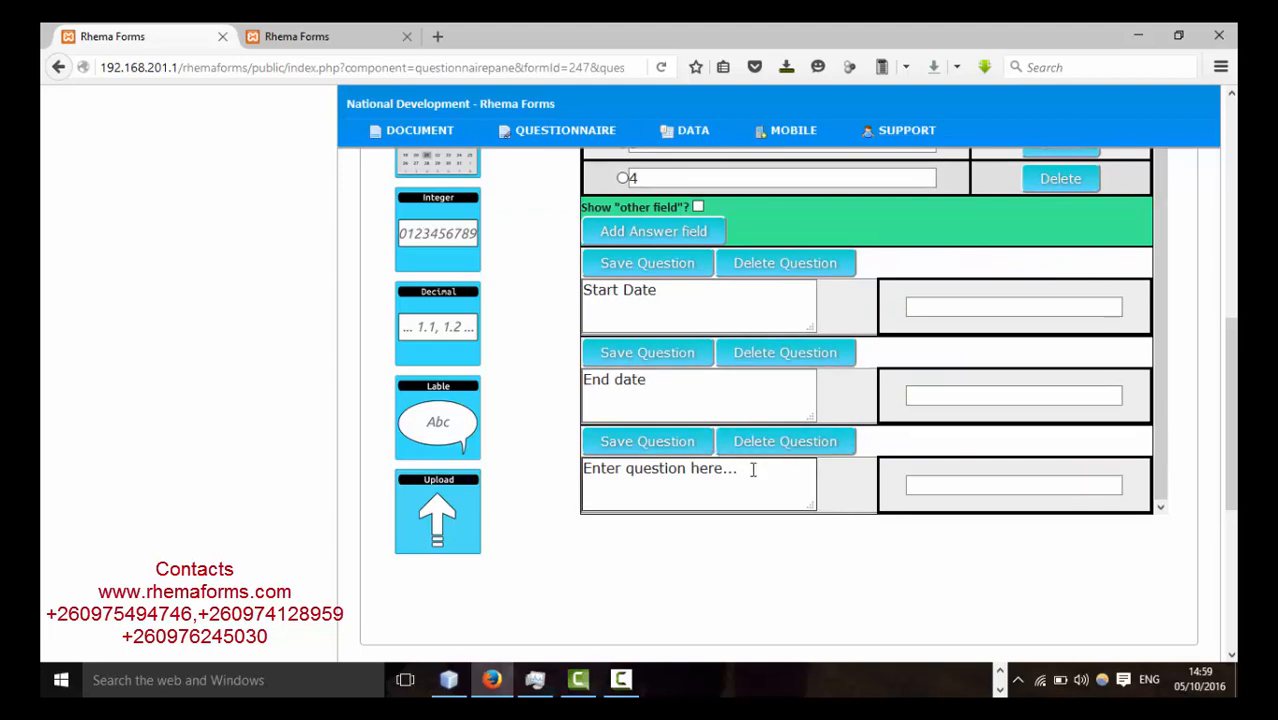
drag(750, 467, 516, 459)
text(Project sum)
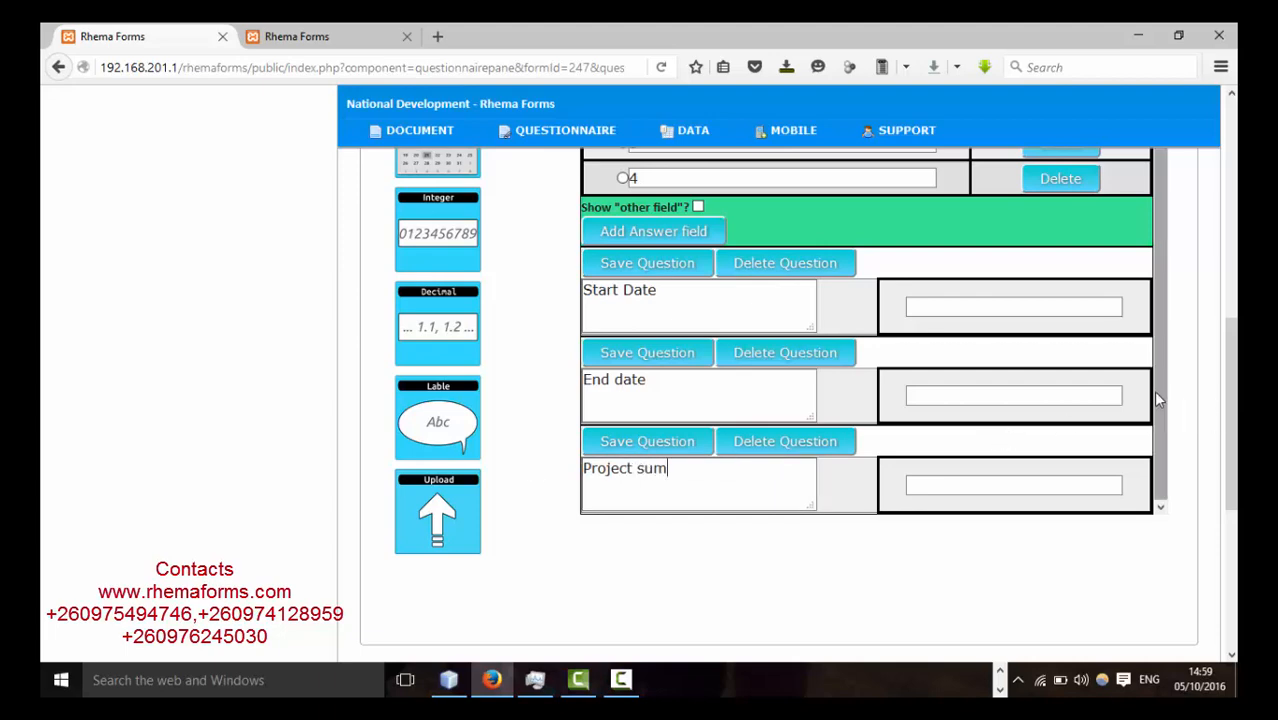
- Save the Start Date, End date and Project sum questions
scroll(1160, 395, up, 2)
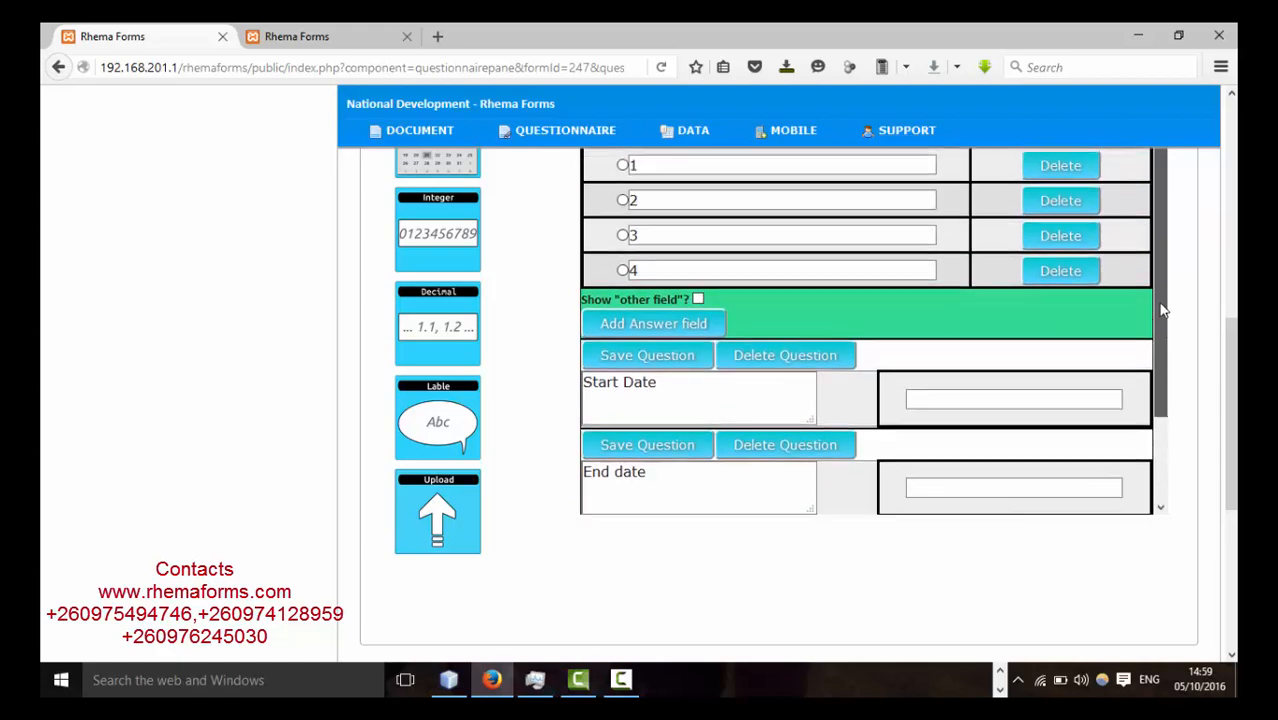
drag(1231, 465, 1213, 330)
scroll(1070, 317, down, 2)
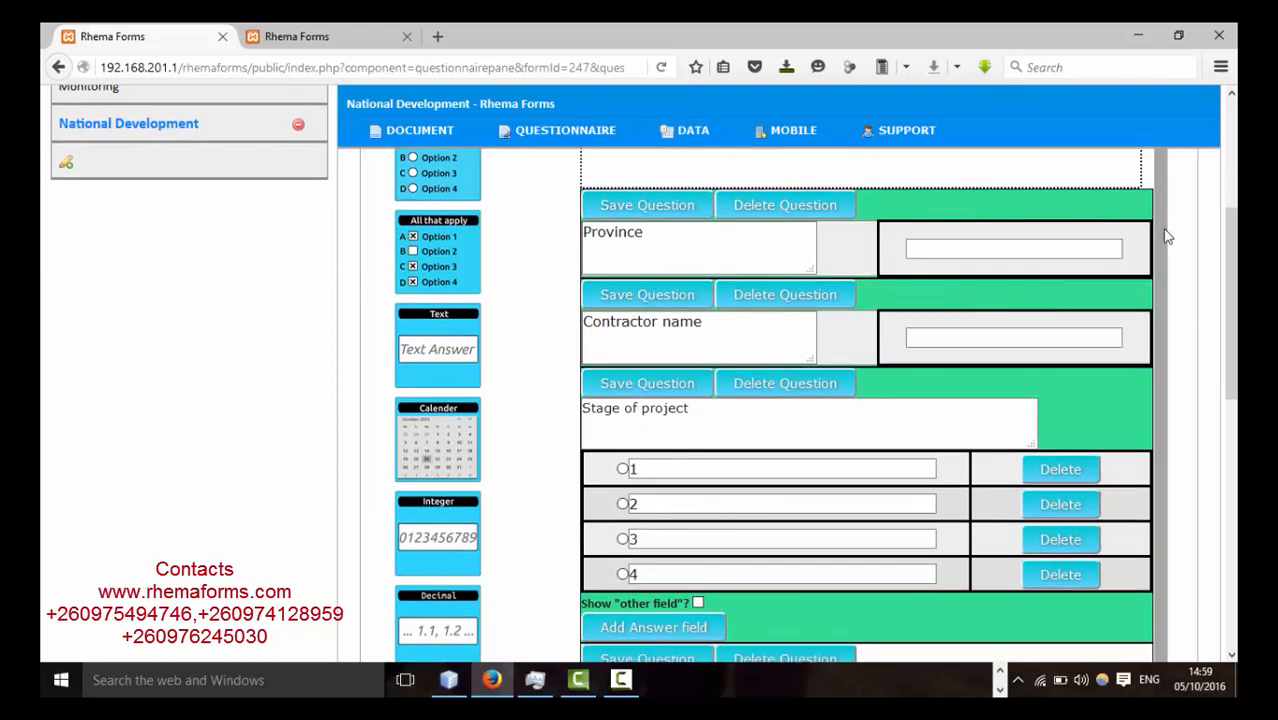
scroll(1155, 308, down, 2)
drag(1230, 335, 1230, 440)
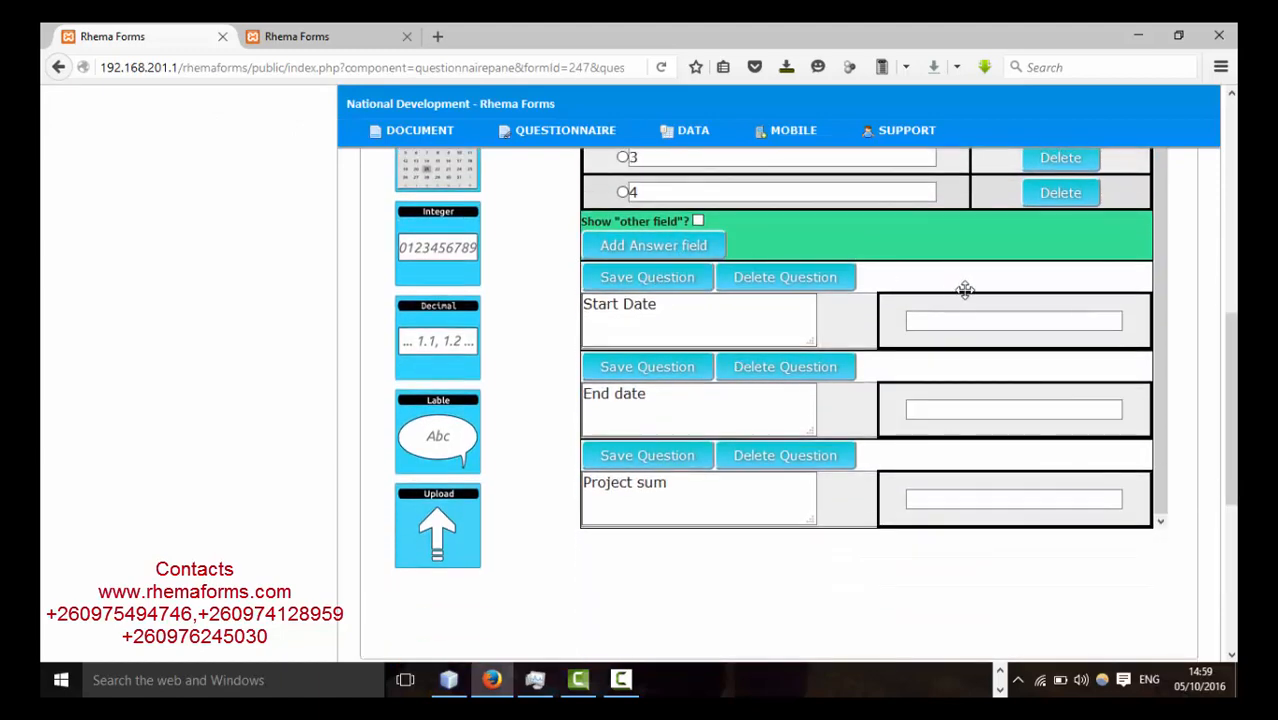
click(666, 277)
click(643, 366)
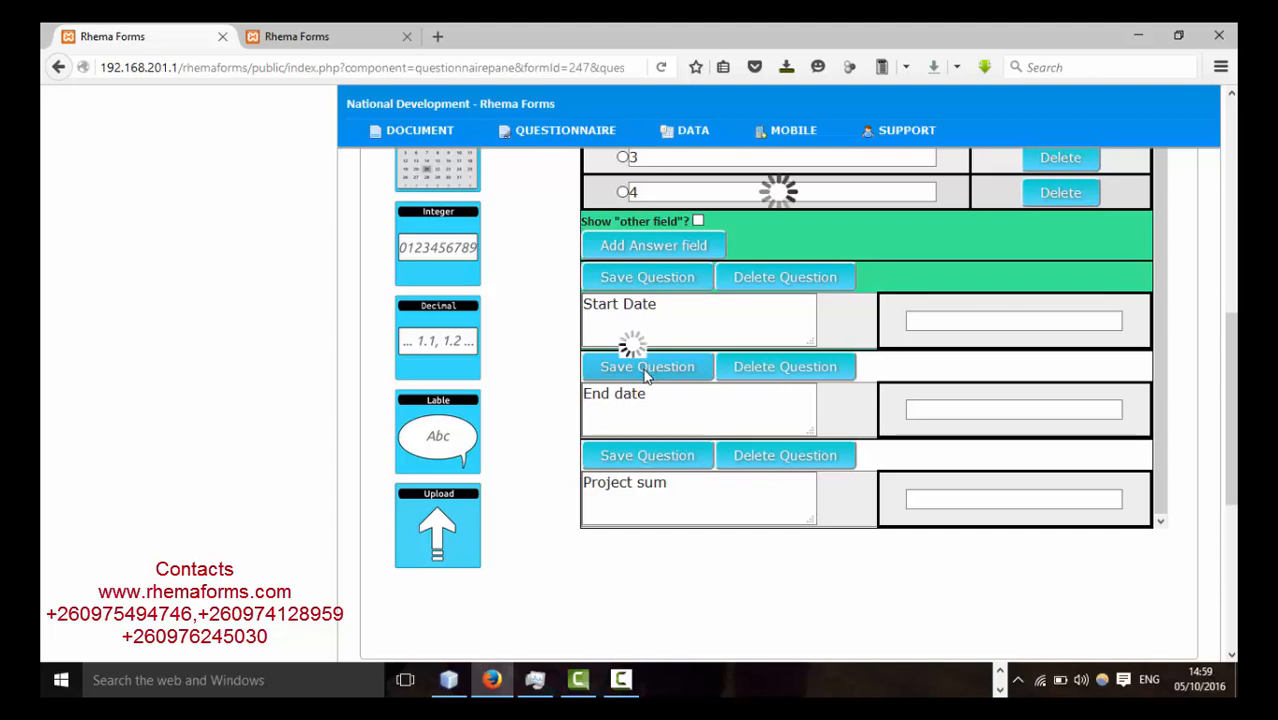
click(643, 456)
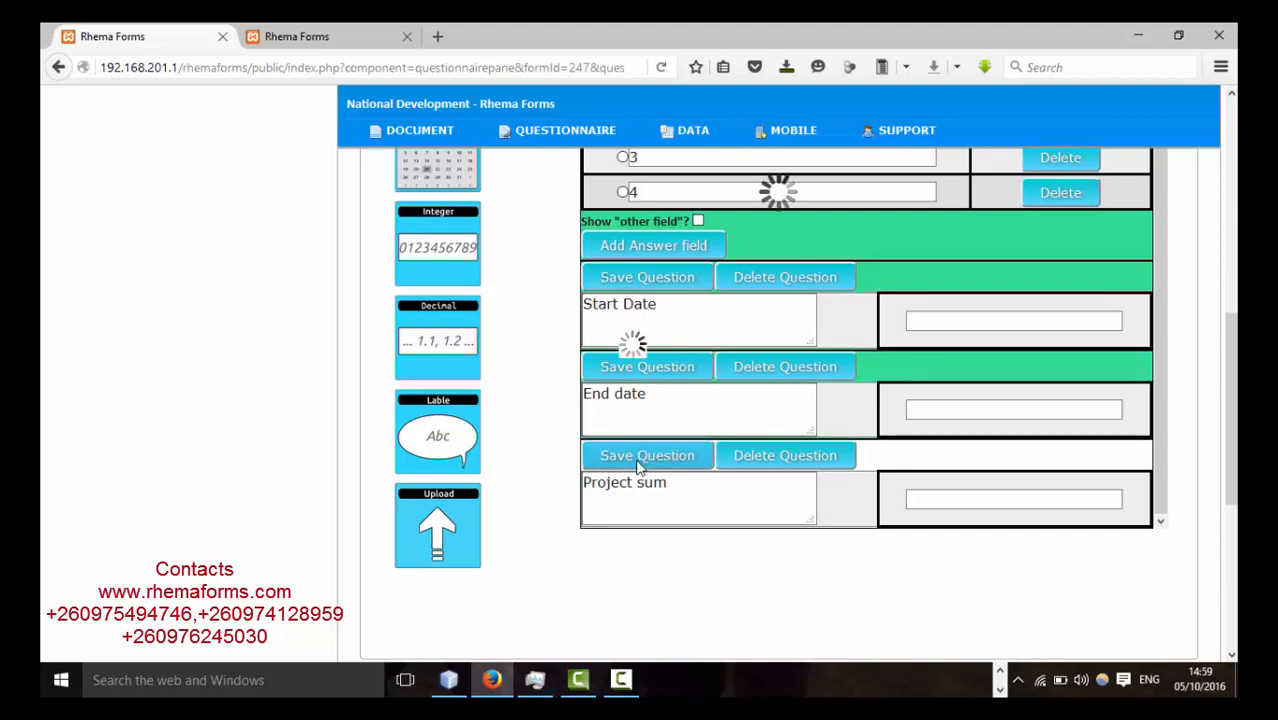
- Open the preview of the National Development questionnaire
scroll(866, 405, up, 5)
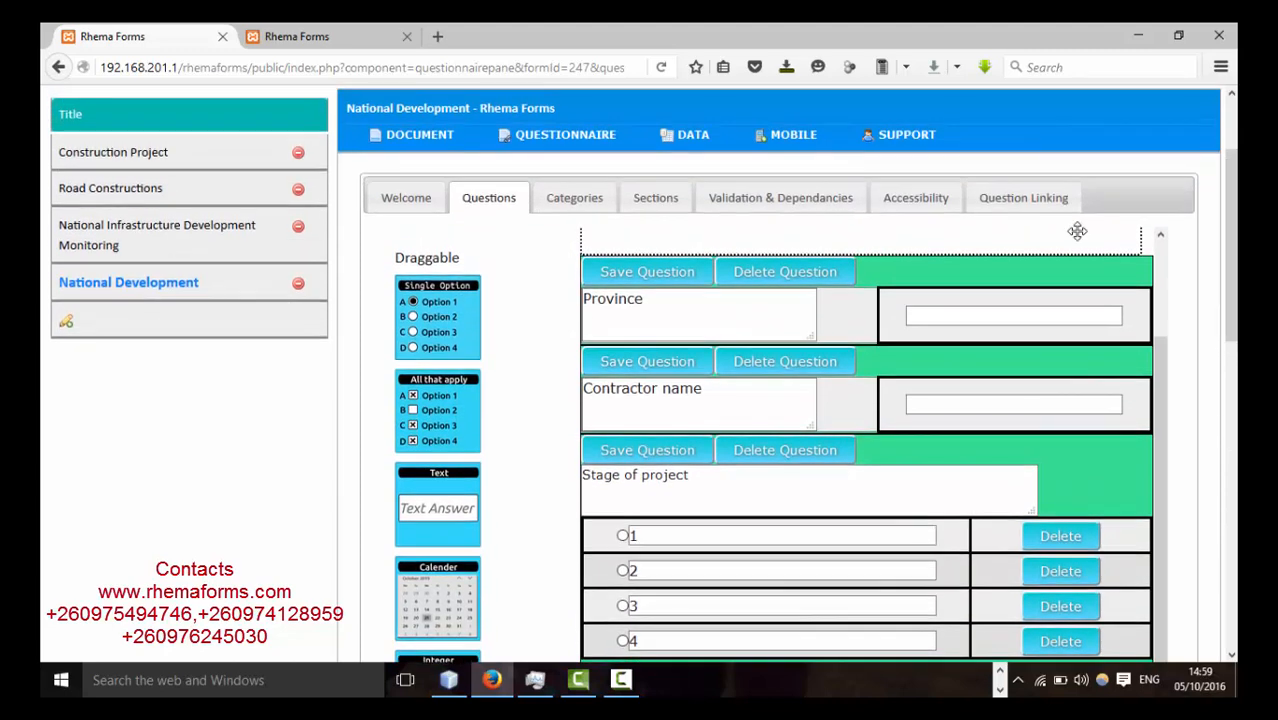
click(560, 134)
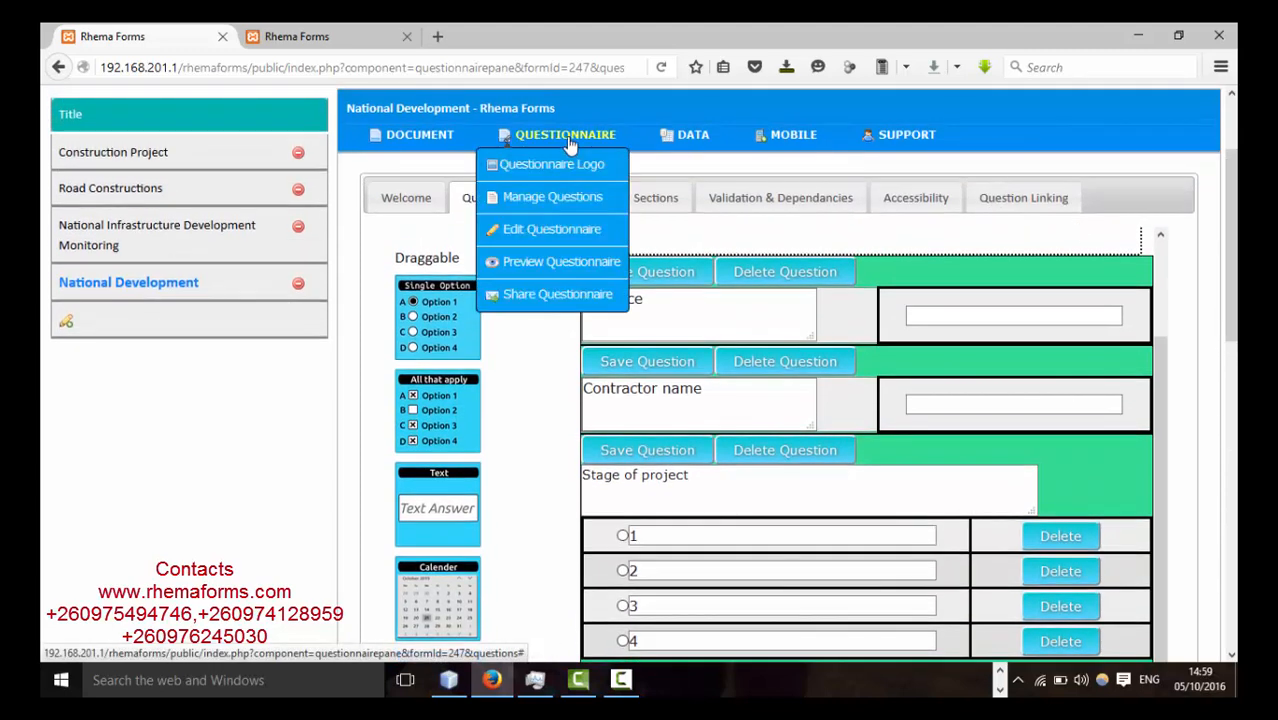
click(542, 263)
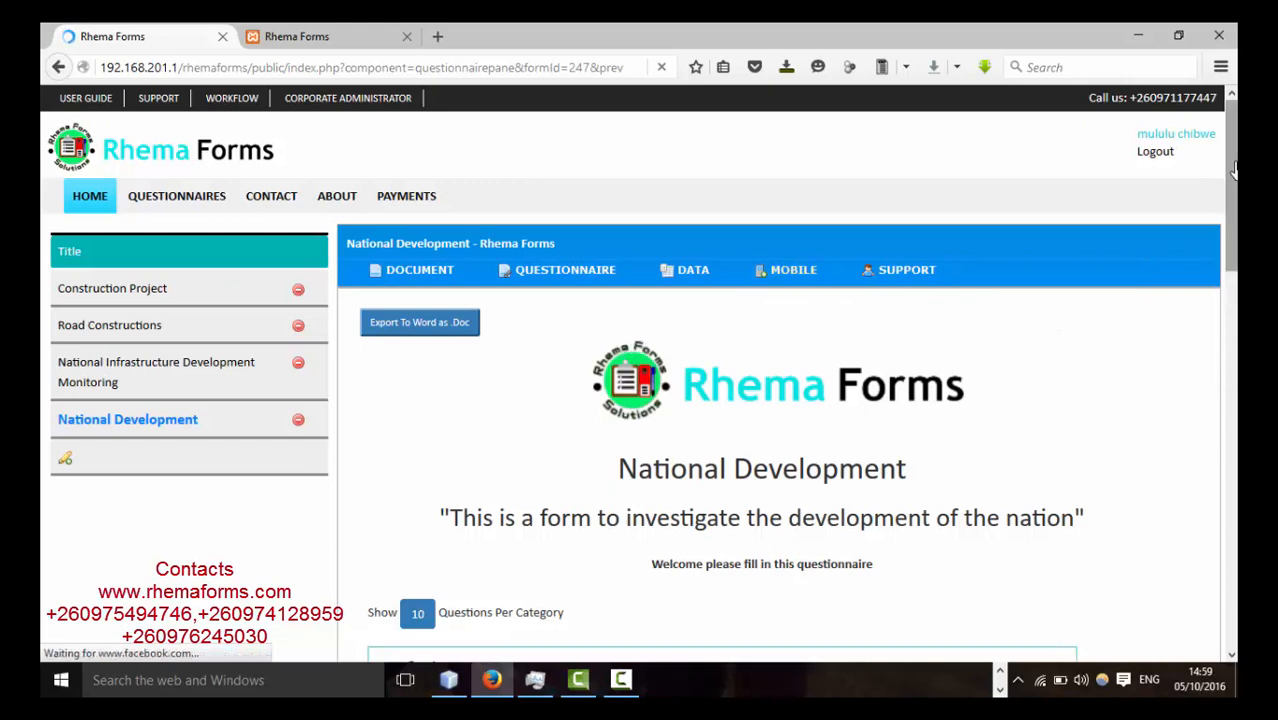
- Check the previewed answer fields for Province, Contractor name and Project sum, and the date picker for Start Date
drag(1236, 170, 1236, 312)
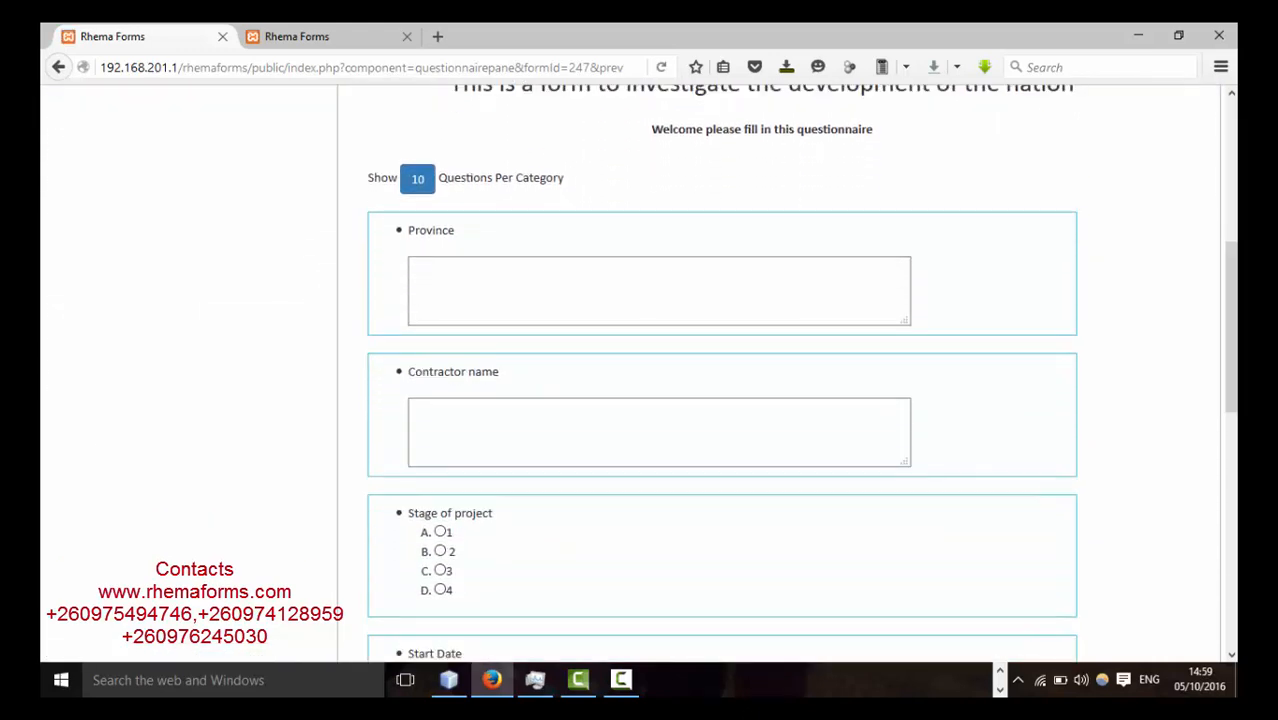
click(479, 267)
click(482, 414)
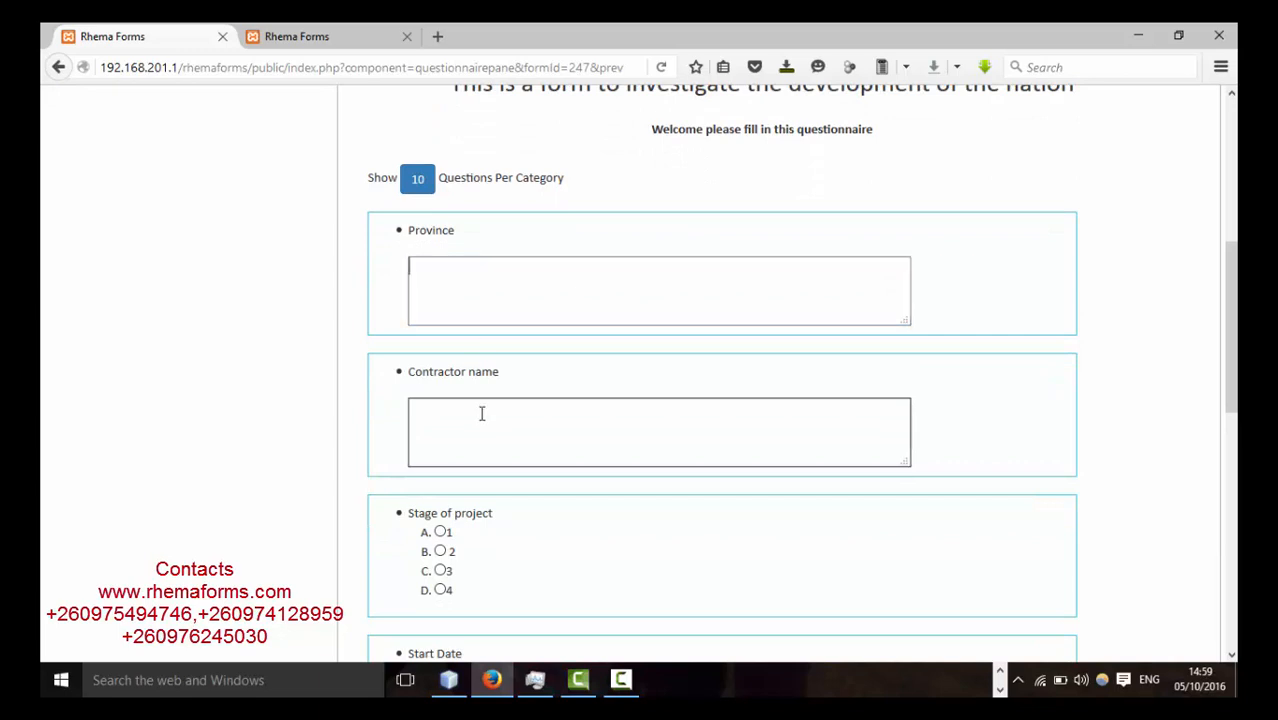
click(1022, 312)
drag(1232, 278, 1234, 358)
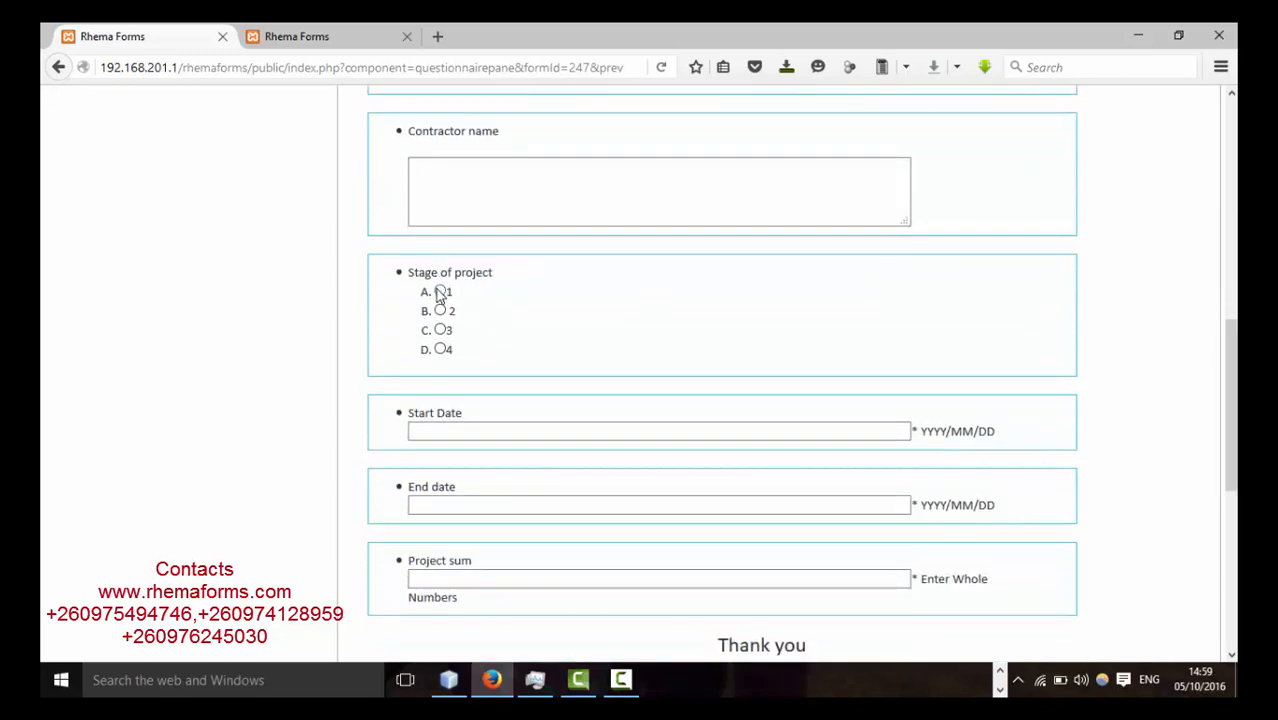
click(437, 430)
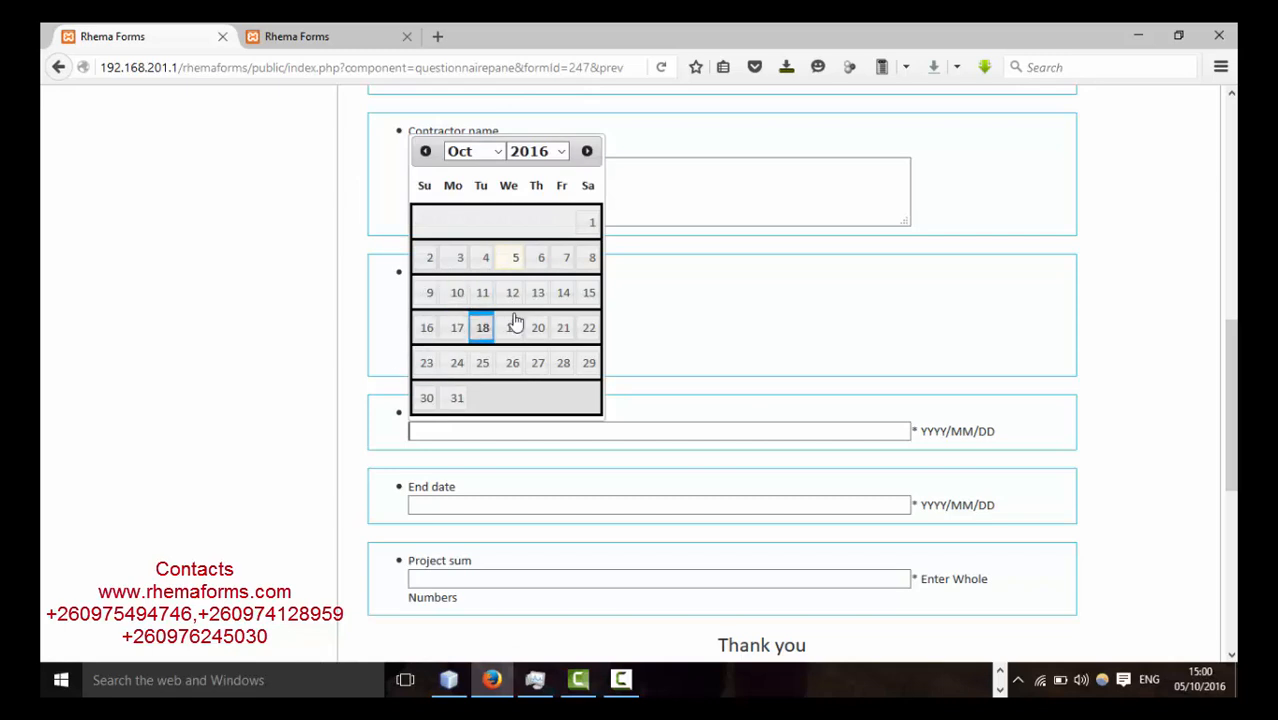
click(481, 579)
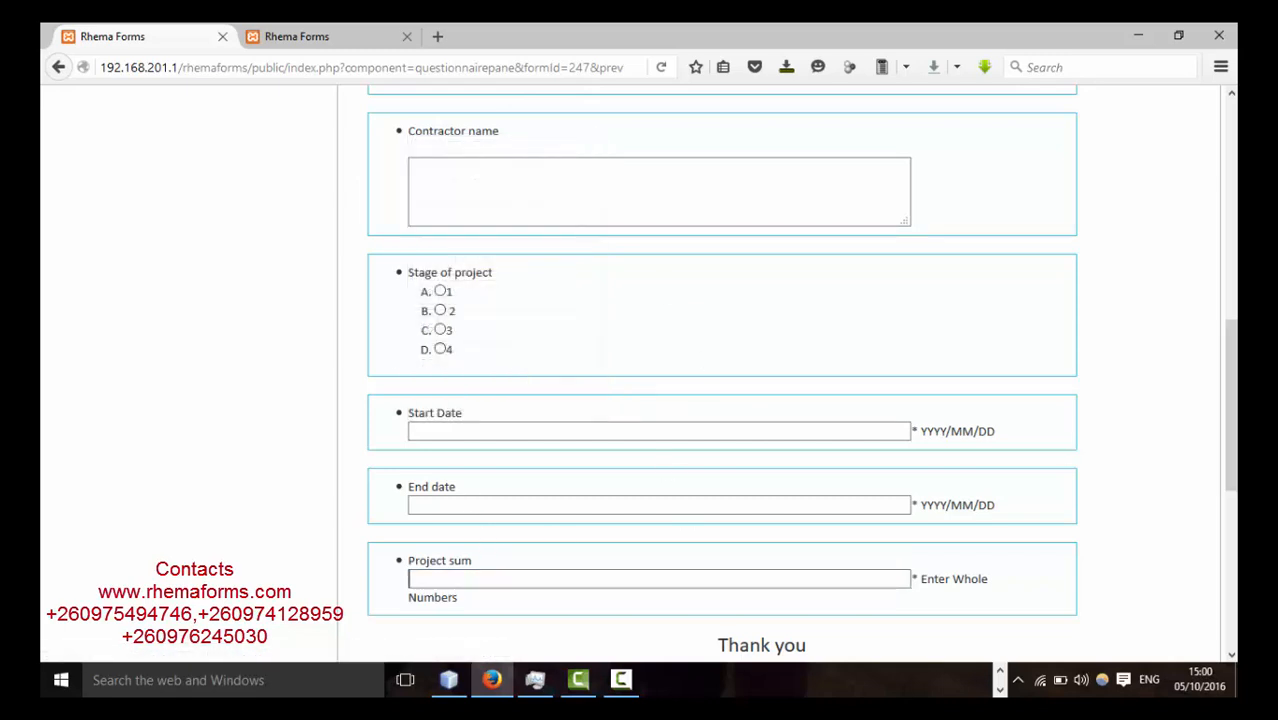
- Check the end of the previewed form, including its closing note and category navigation, and the questionnaire management options
scroll(1230, 420, down, 3)
scroll(638, 375, down, 3)
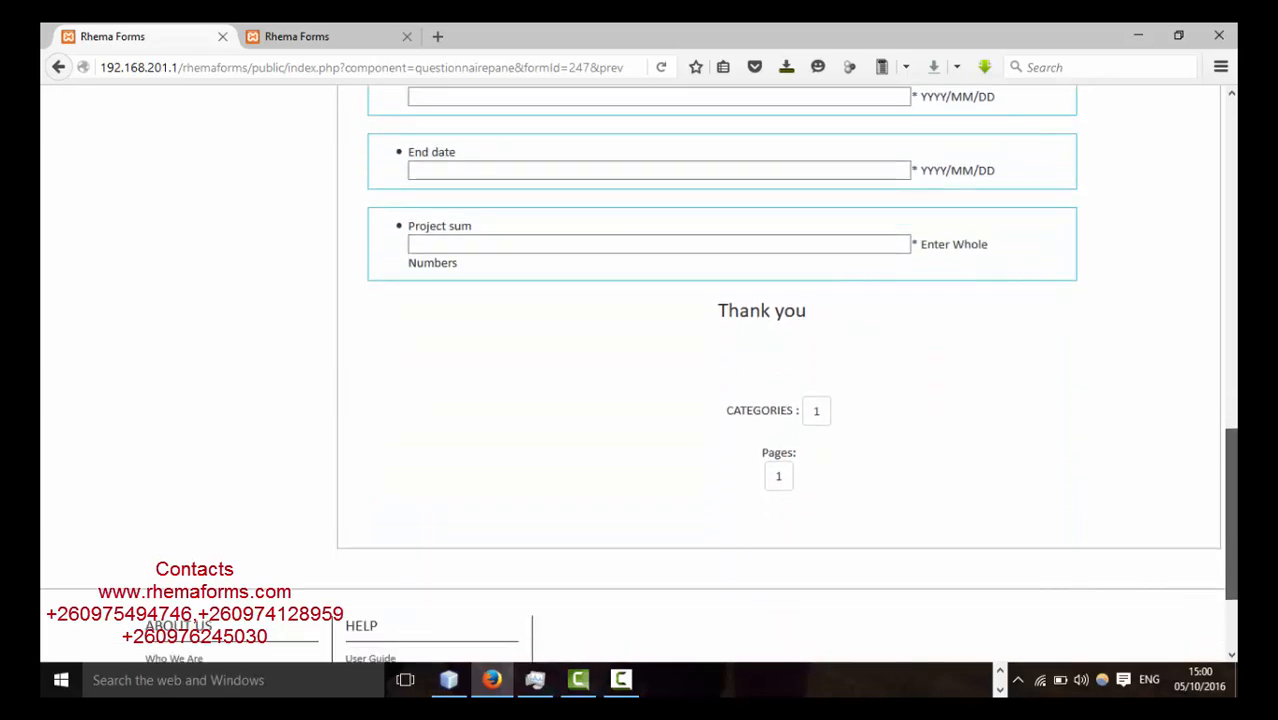
drag(1231, 517, 1231, 216)
scroll(385, 131, up, 2)
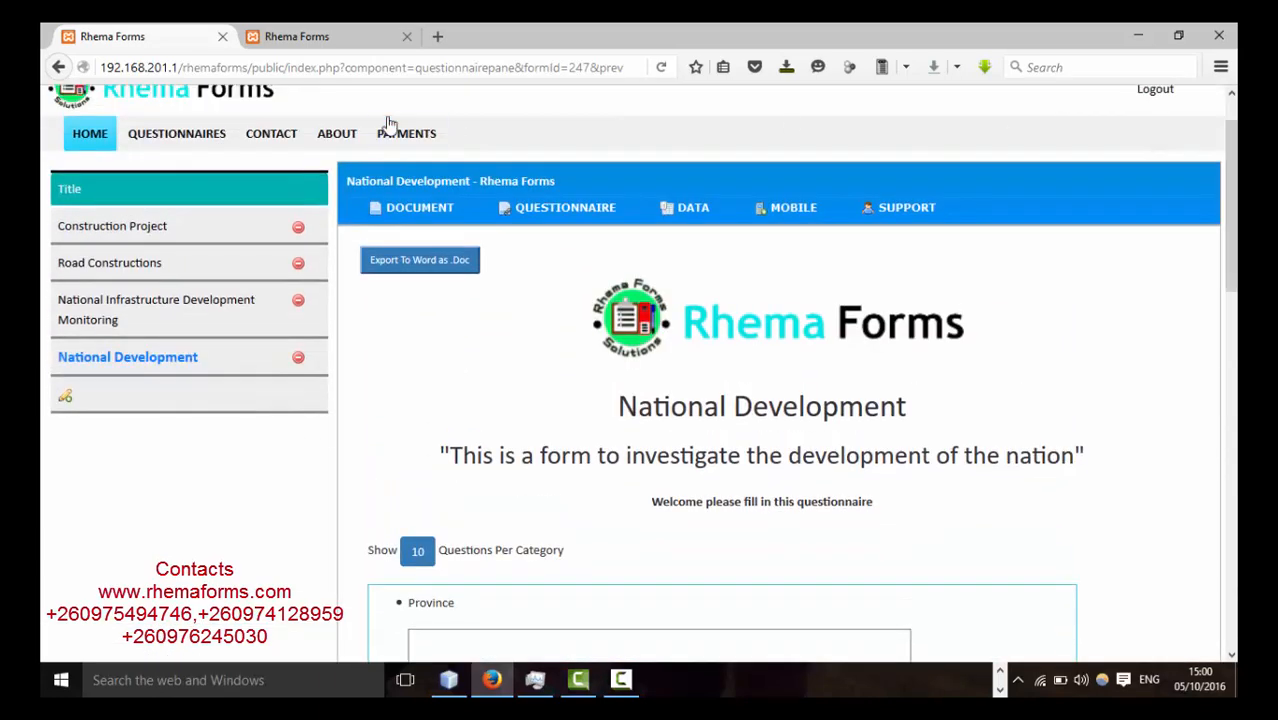
mouse_move(510, 205)
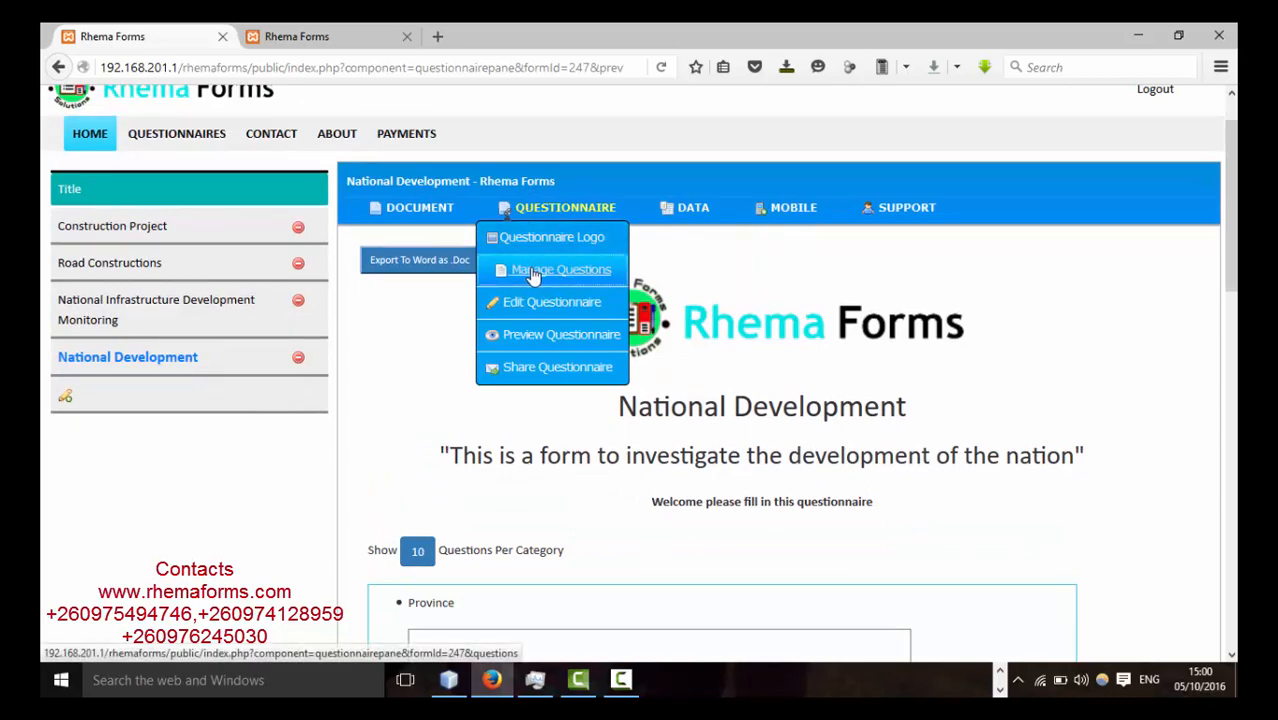
drag(533, 276, 762, 284)
mouse_move(386, 207)
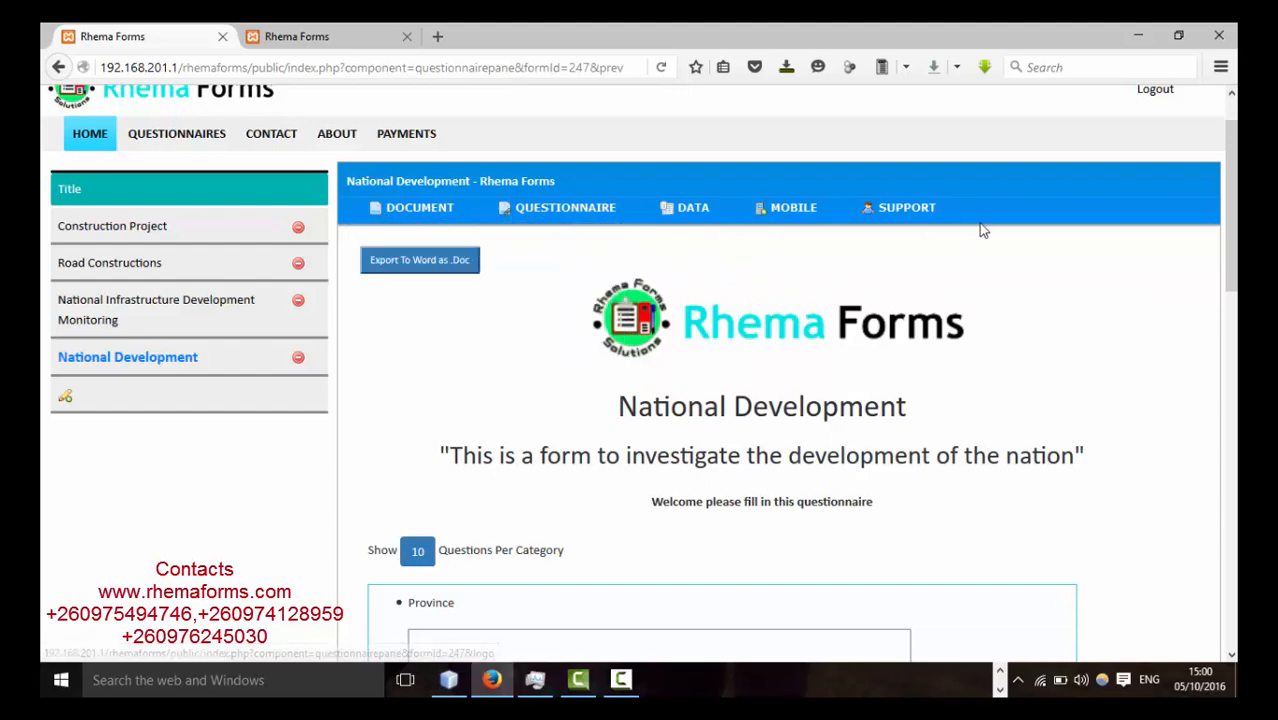
mouse_move(560, 206)
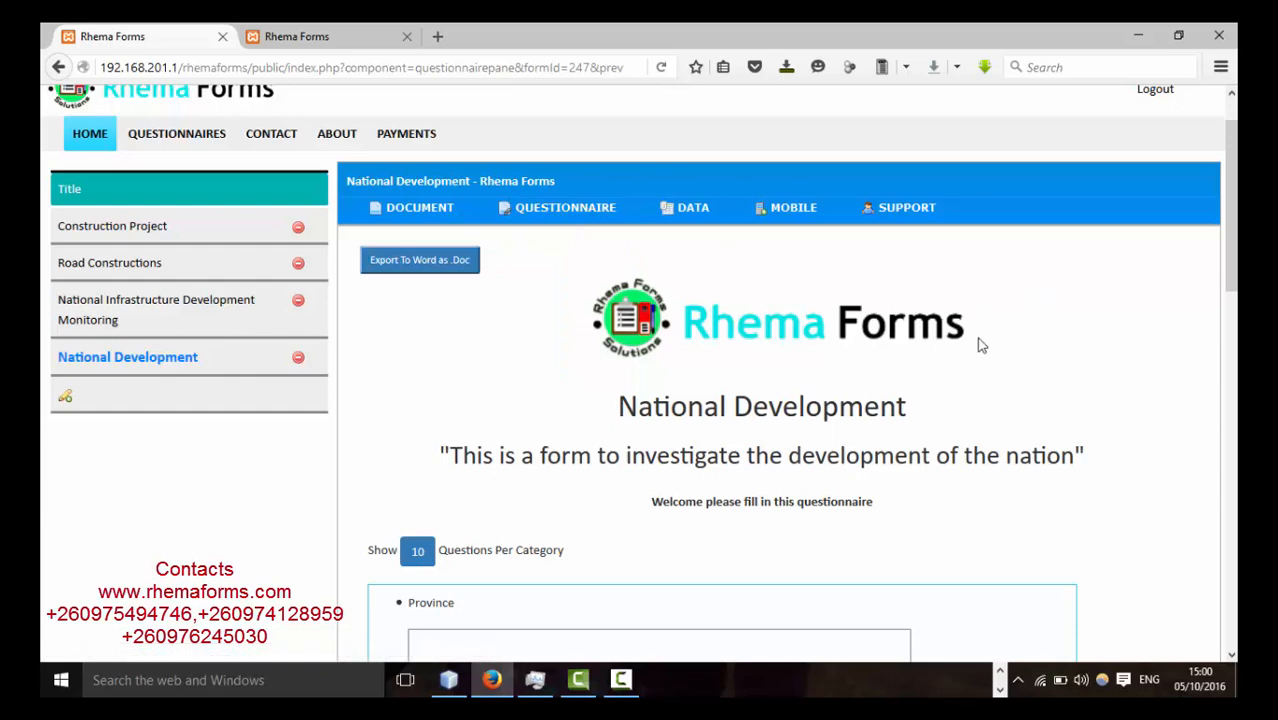
- Examine the previewed questionnaire's header: the logo, title, description and welcome message
drag(976, 339, 675, 341)
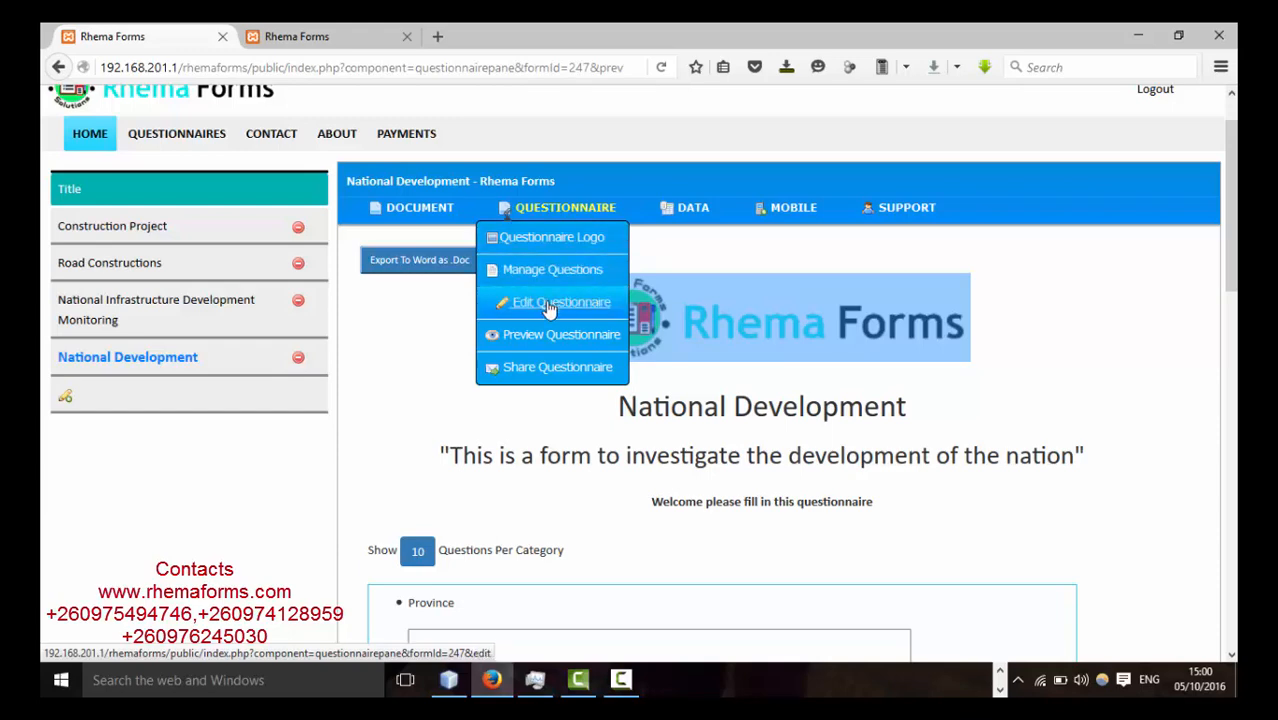
drag(600, 406, 1088, 388)
drag(449, 456, 888, 501)
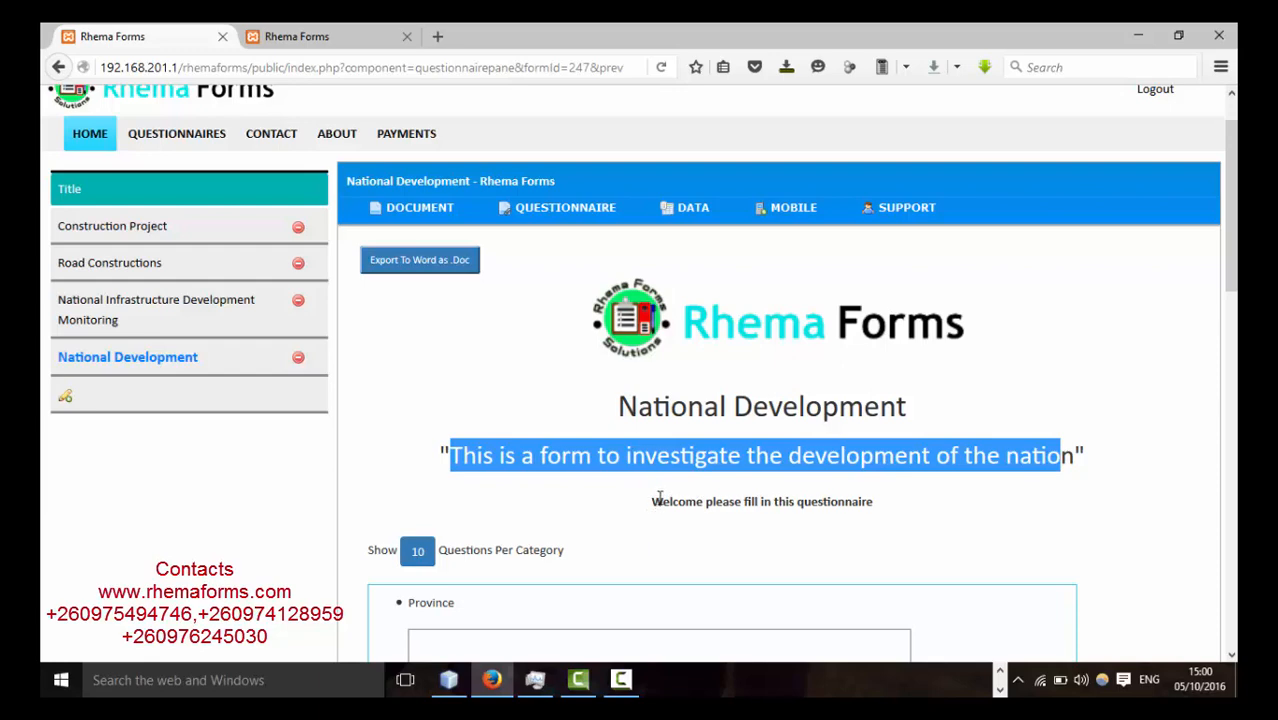
drag(659, 500, 922, 531)
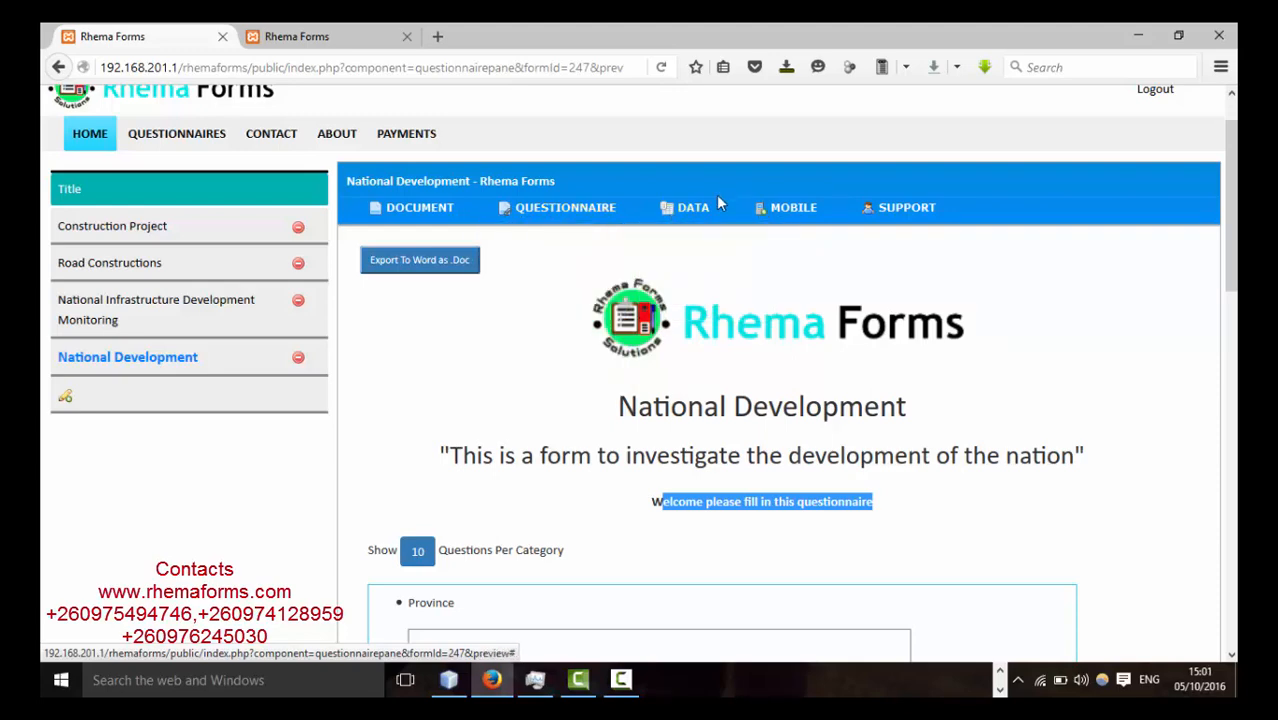
mouse_move(693, 212)
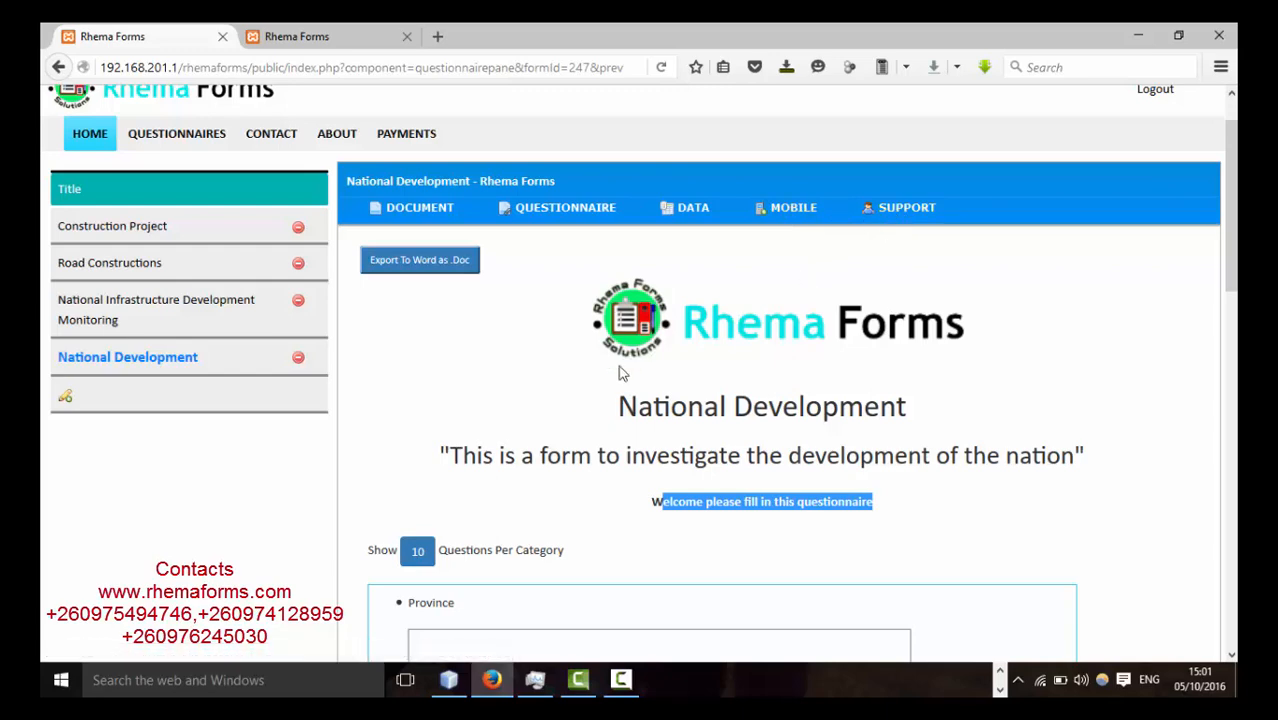
scroll(613, 378, down, 1)
scroll(613, 378, up, 2)
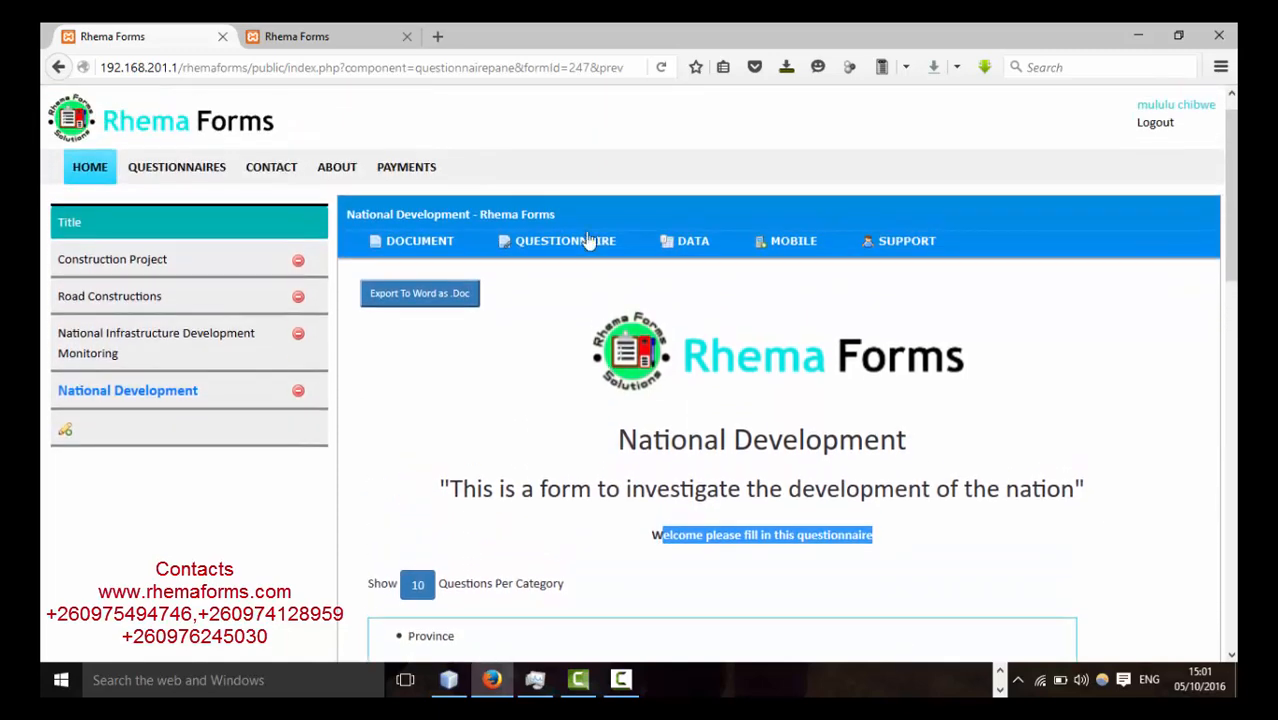
- Go to the question categories in the National Development questionnaire's question management
click(556, 242)
click(512, 318)
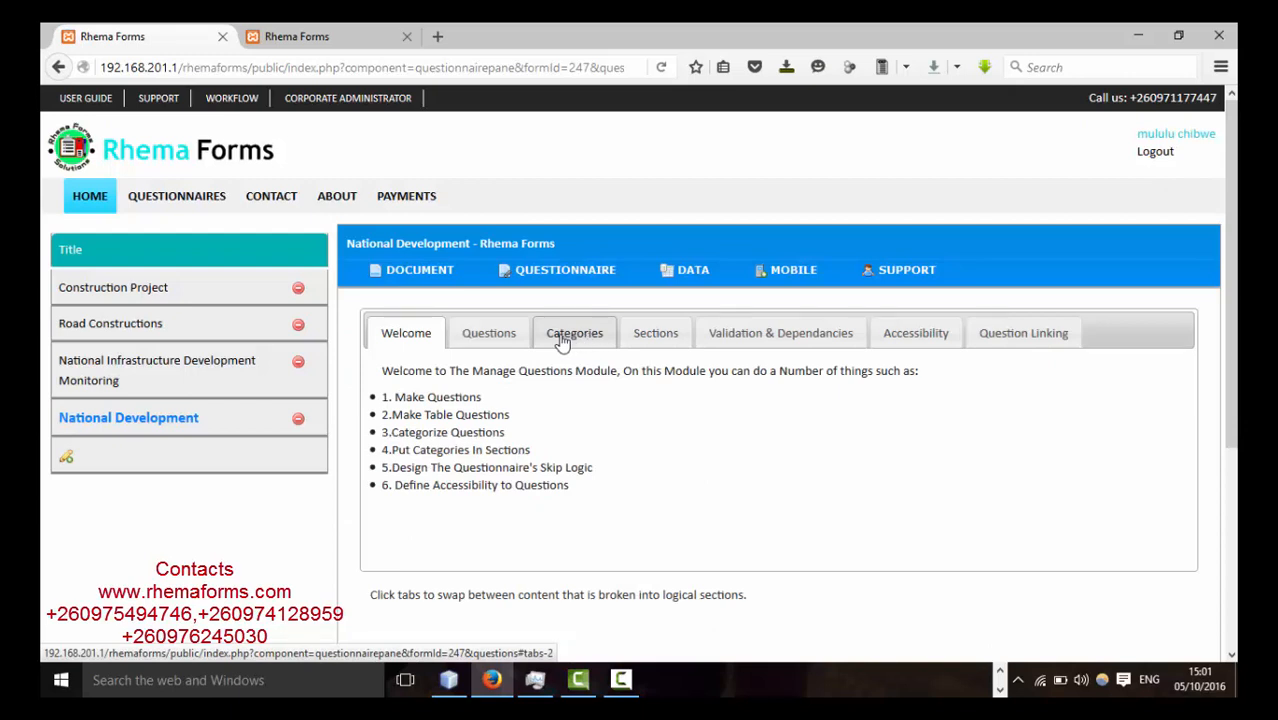
click(575, 340)
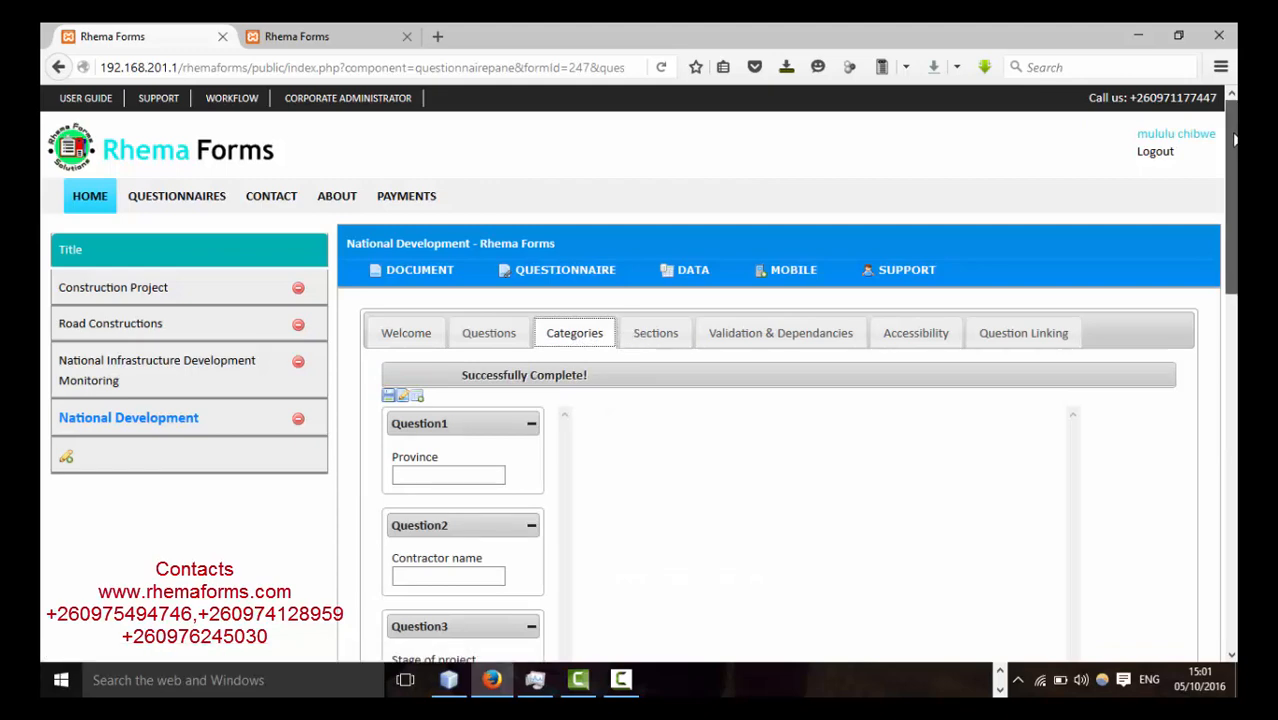
drag(1233, 148, 1233, 218)
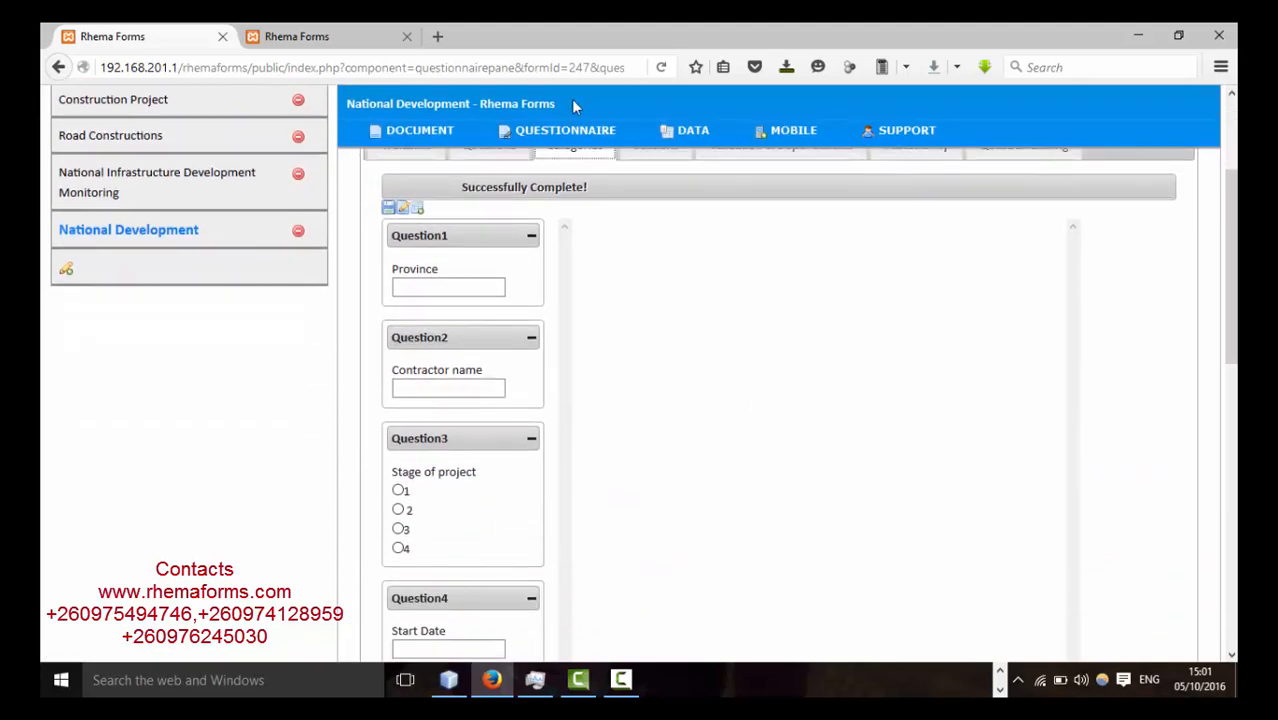
- Add a question category, name it "Project Description" and save it
click(403, 214)
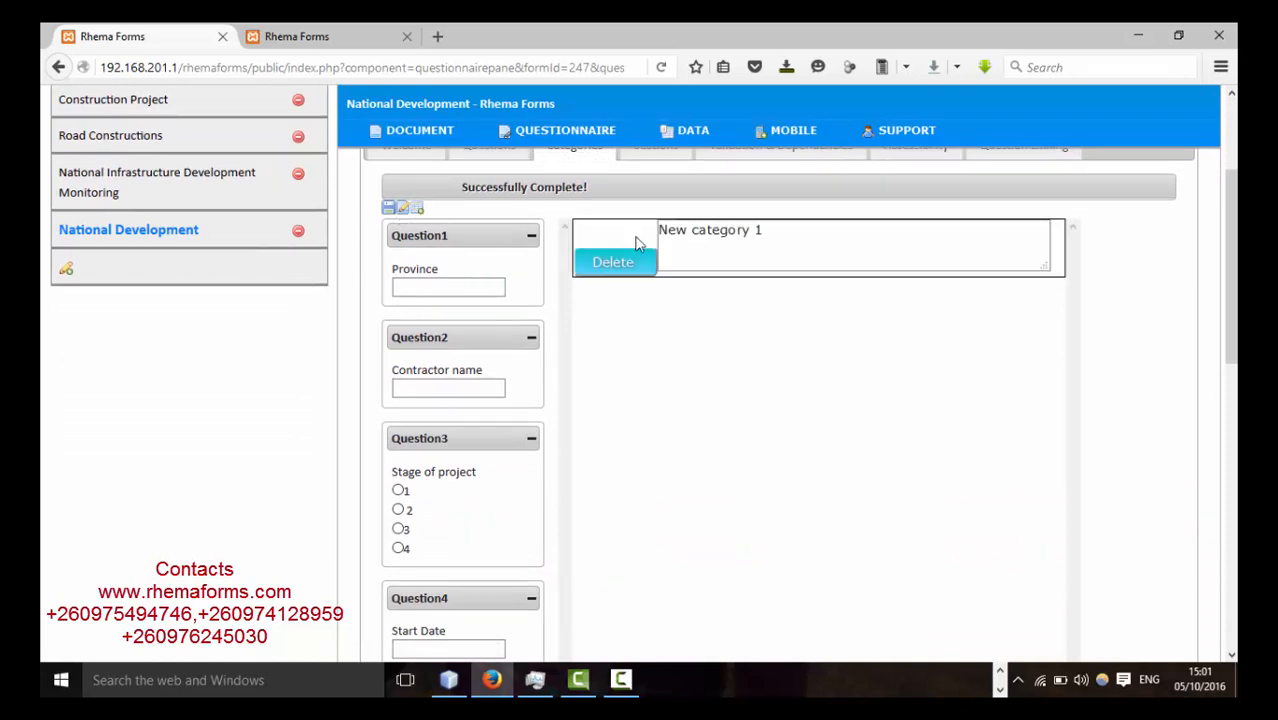
click(772, 229)
drag(772, 229, 563, 218)
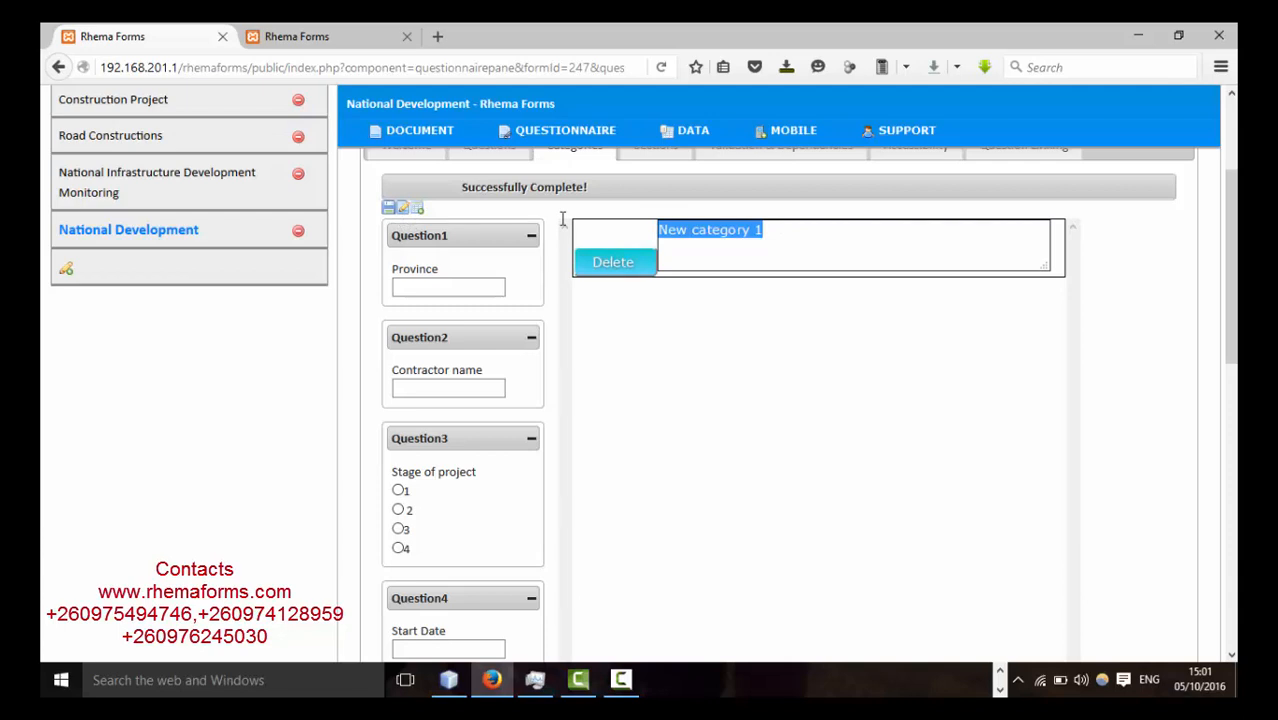
text(Project Description)
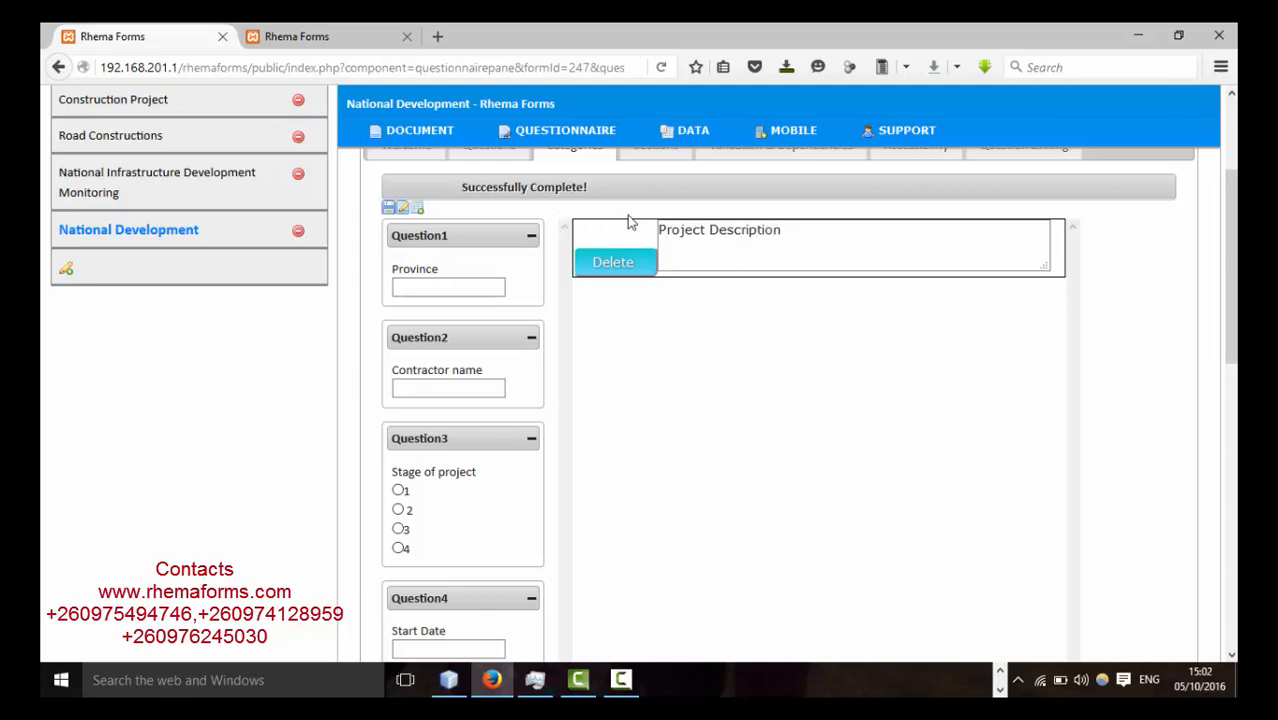
click(390, 208)
- Move the Province, Contractor name and Stage of project questions into the Project Description category
drag(1231, 235, 1230, 238)
drag(419, 227, 695, 282)
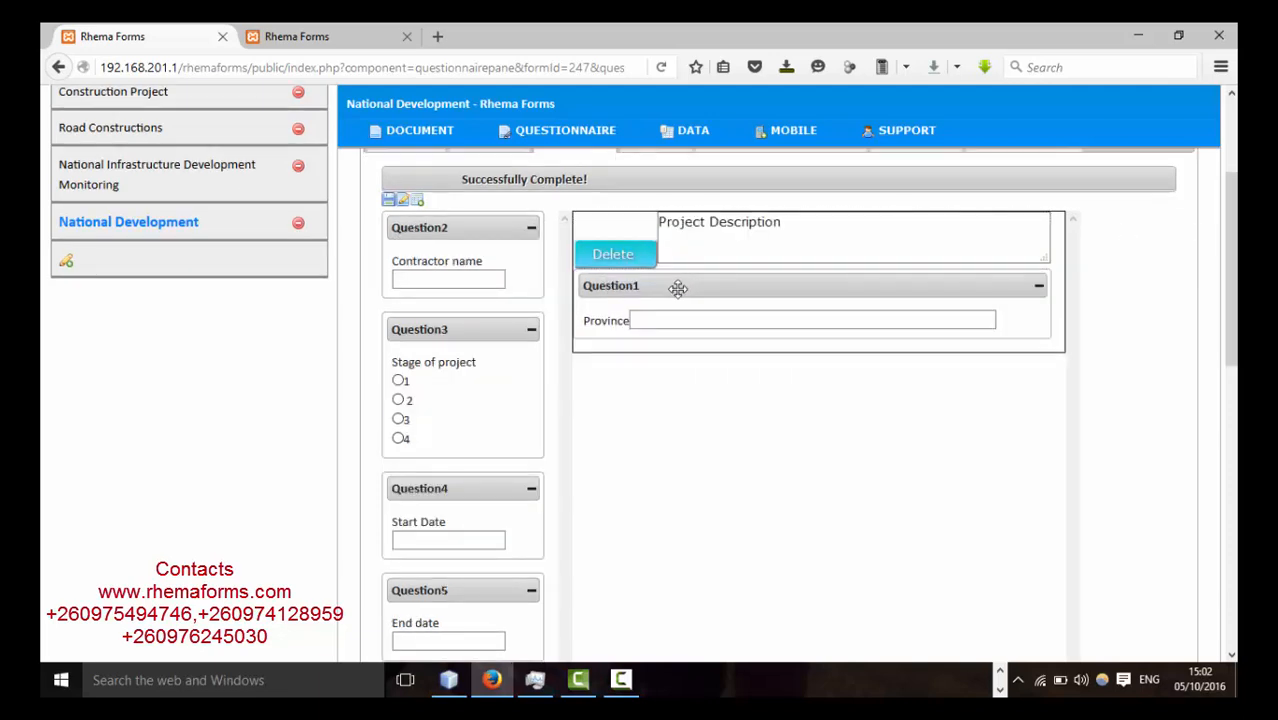
drag(458, 228, 716, 362)
drag(451, 232, 726, 438)
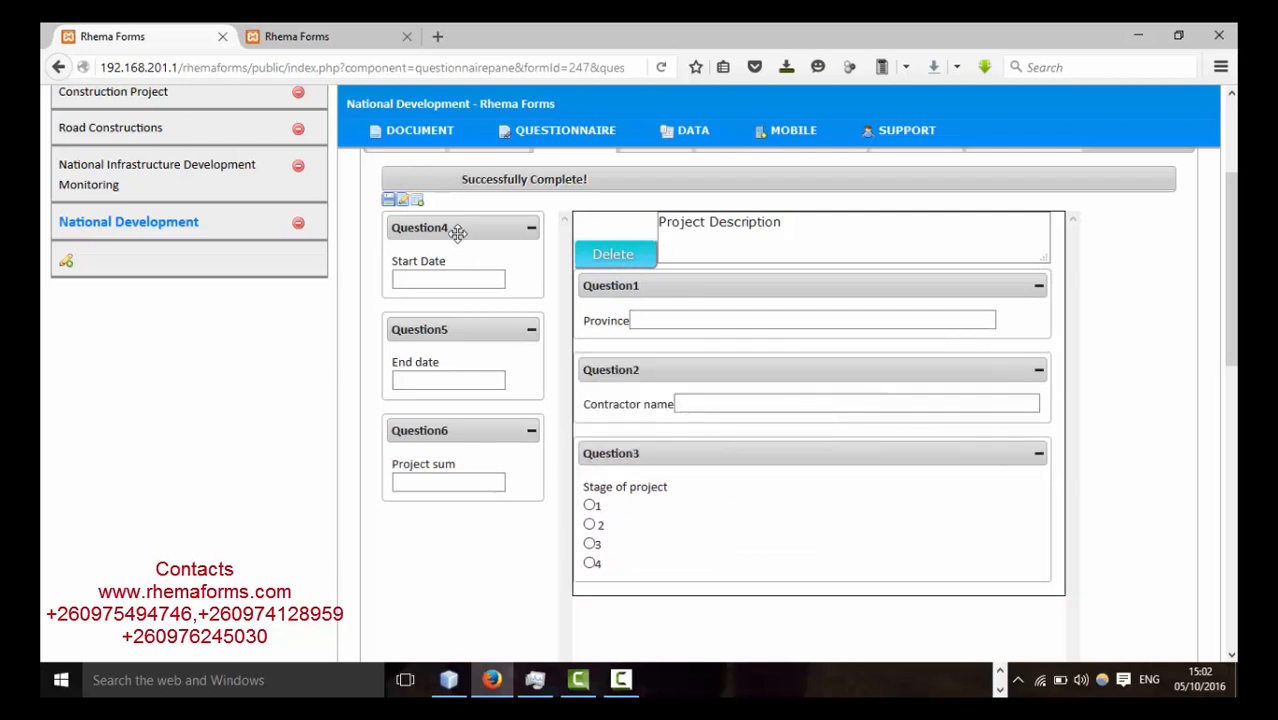
- Add the Start Date, End date and Project sum questions to the Project Description category
drag(441, 223, 759, 602)
scroll(800, 400, down, 2)
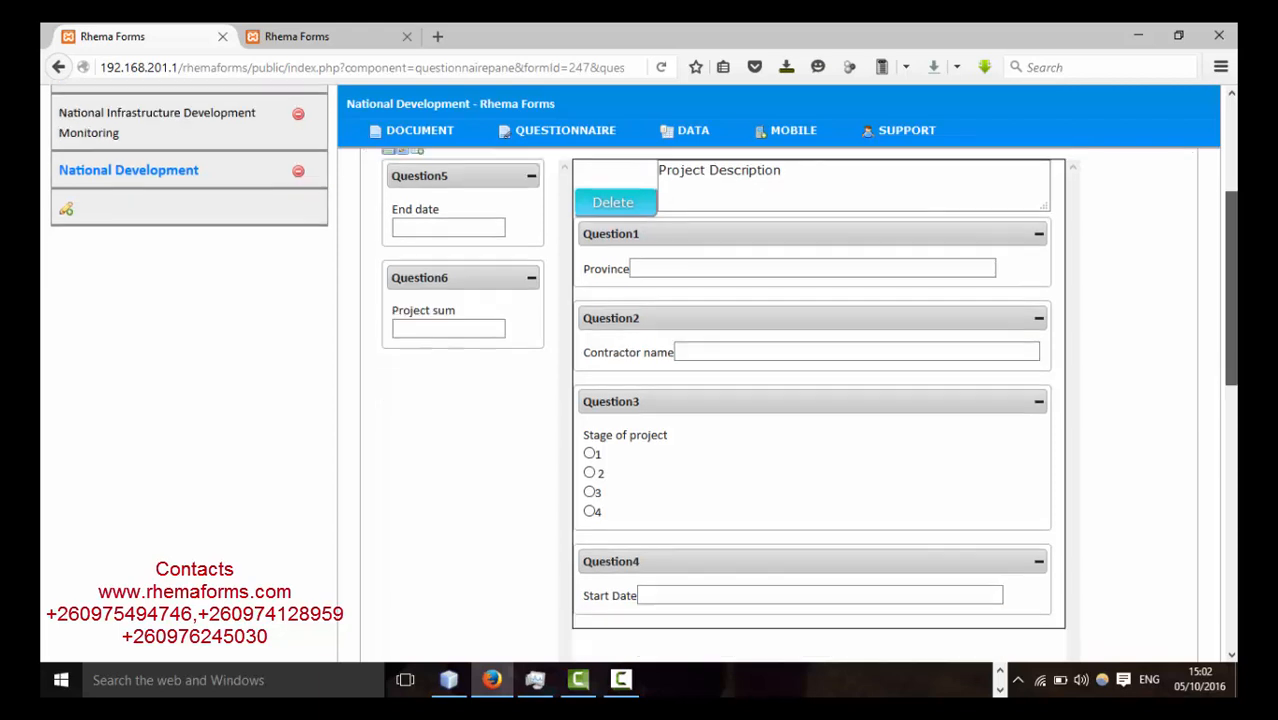
mouse_move(420, 131)
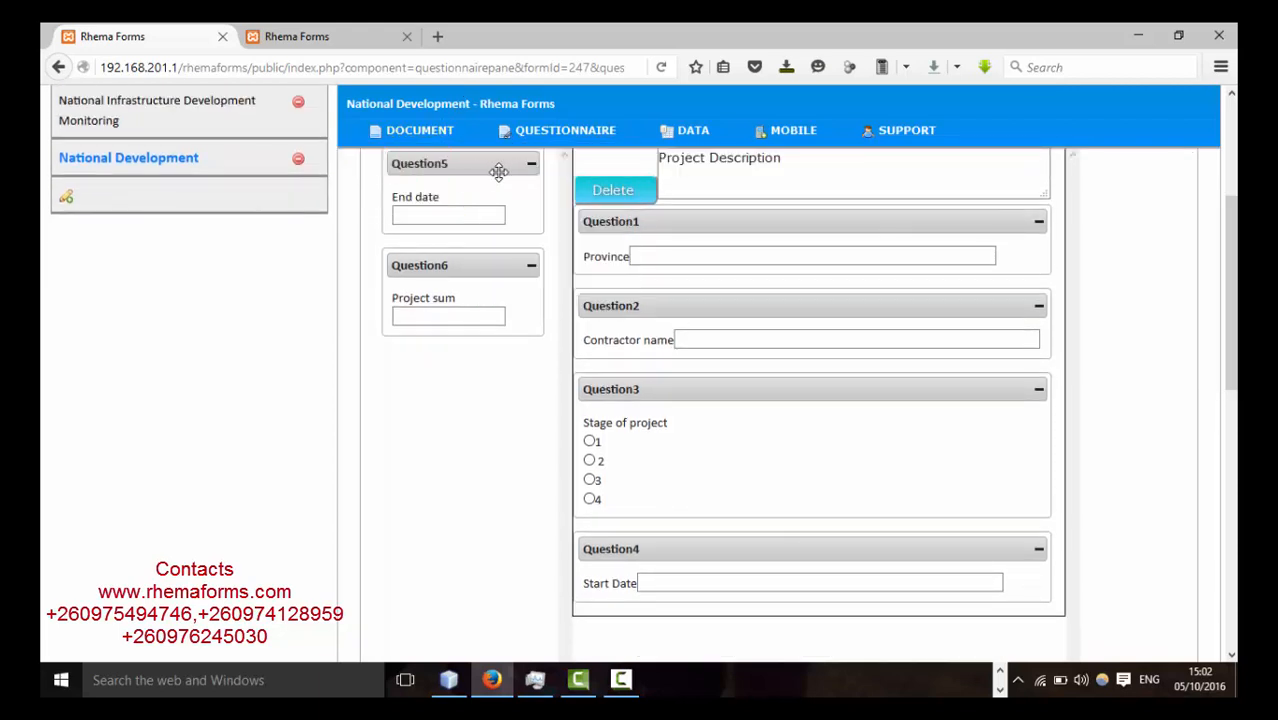
drag(513, 213, 690, 625)
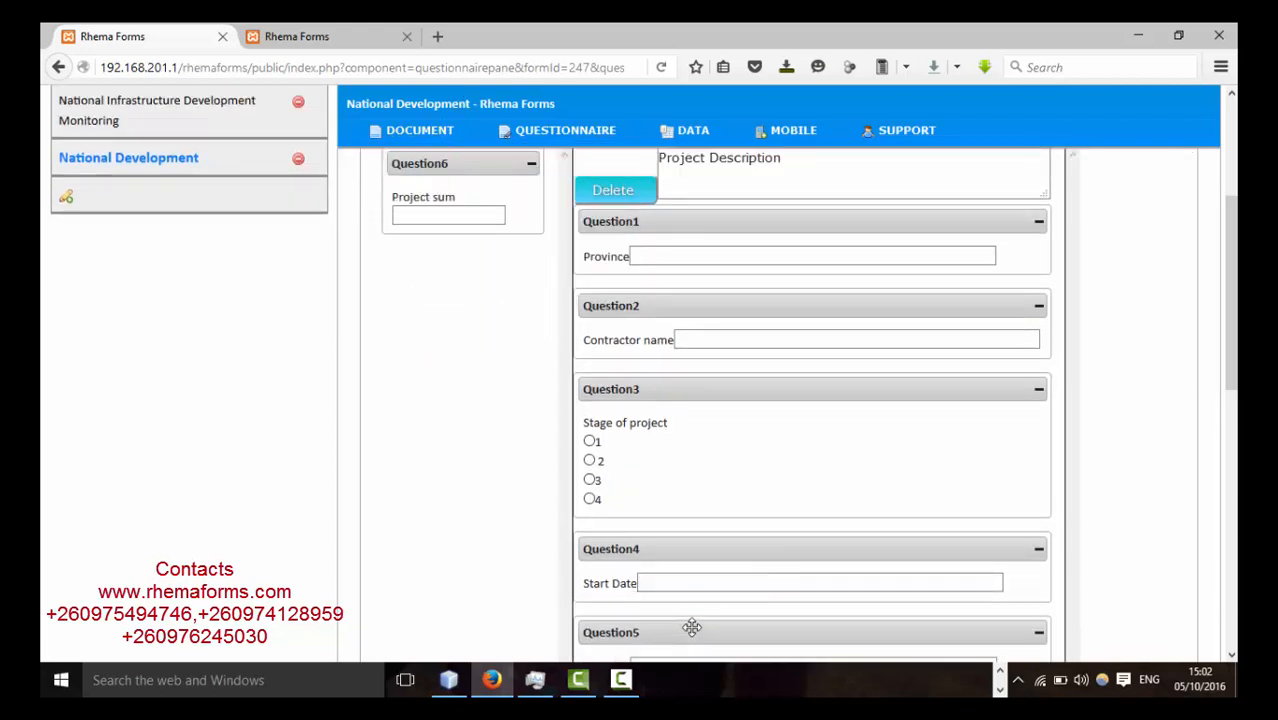
drag(496, 205, 790, 636)
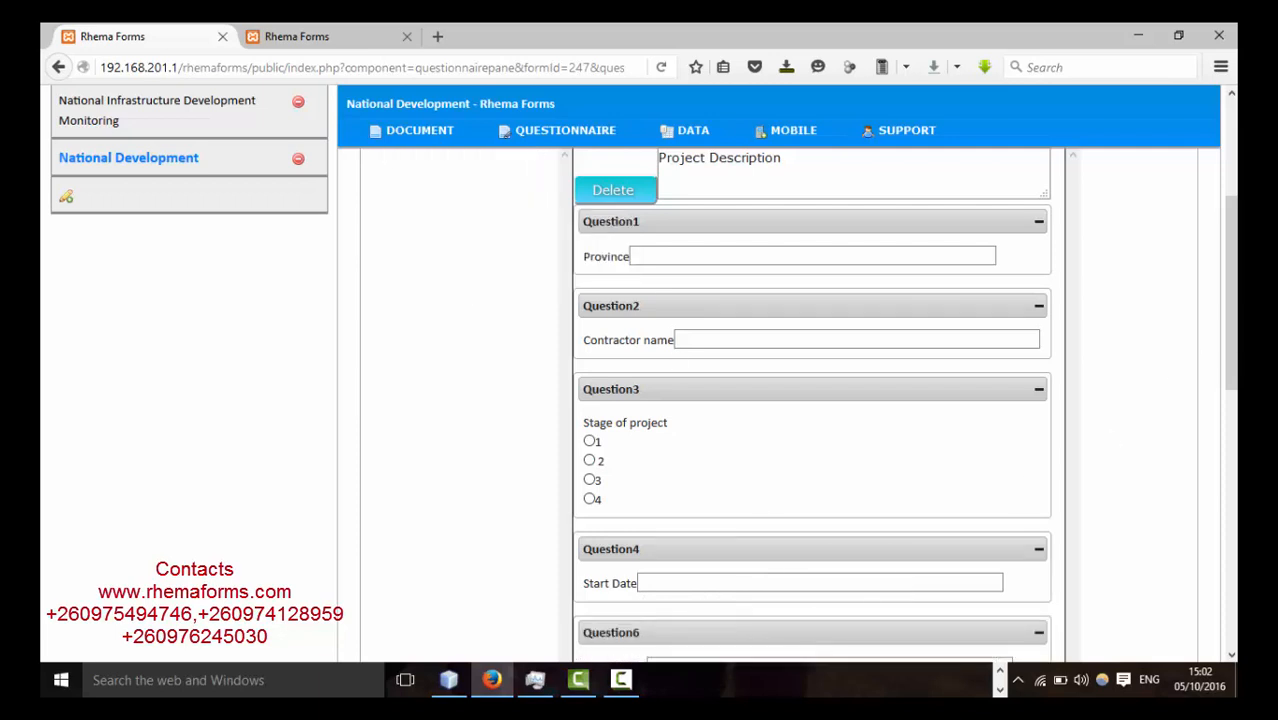
- Reorder the Project Description category so Project sum comes after End date, and save the categories
scroll(860, 340, down, 5)
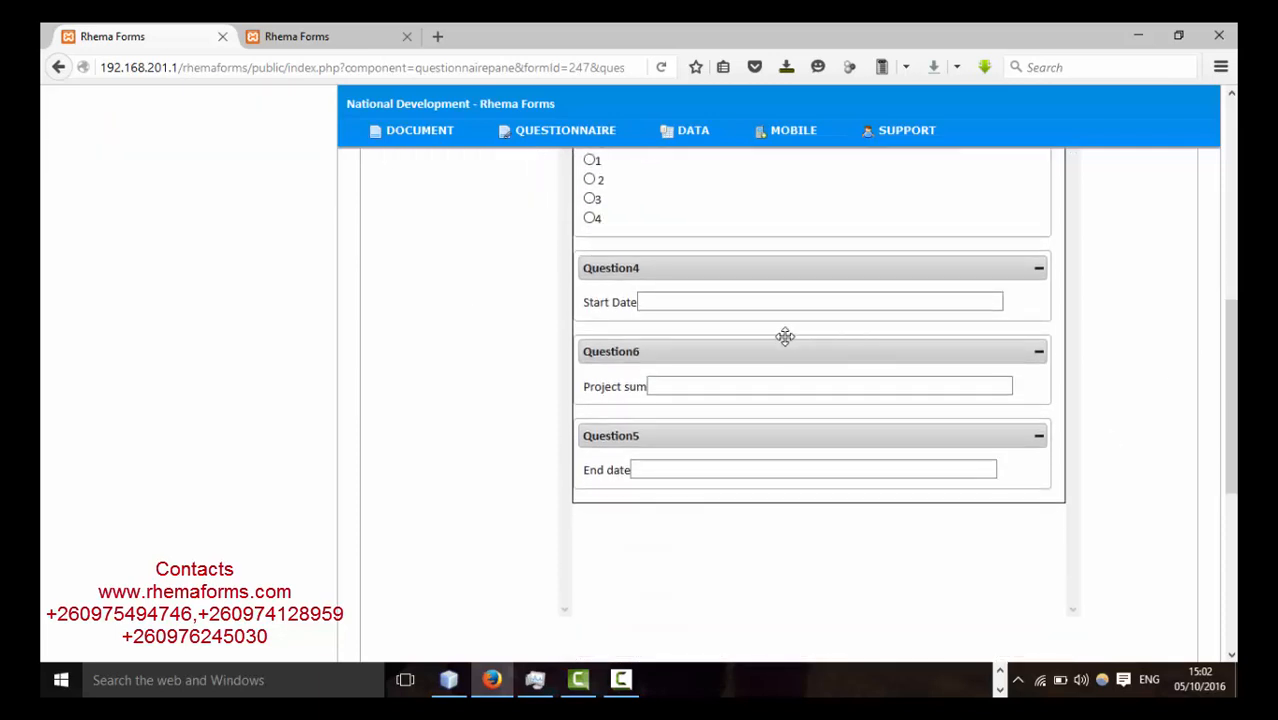
drag(710, 348, 730, 430)
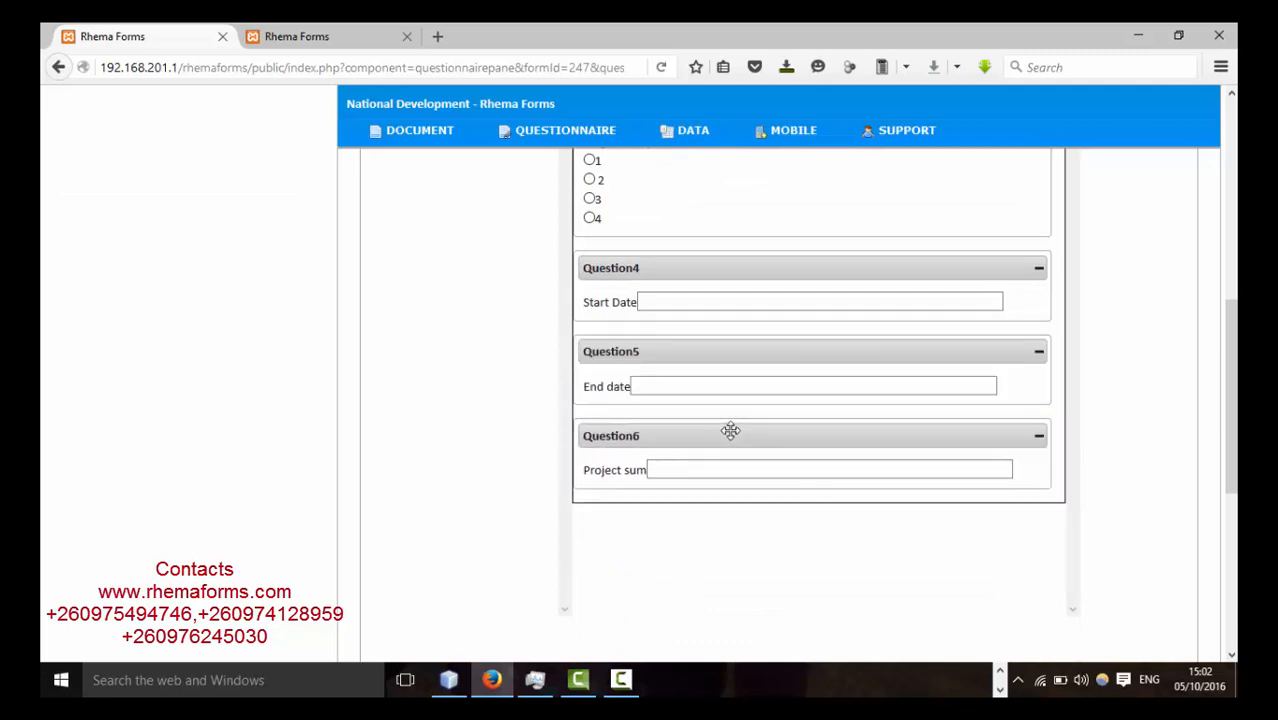
drag(1229, 433, 1229, 296)
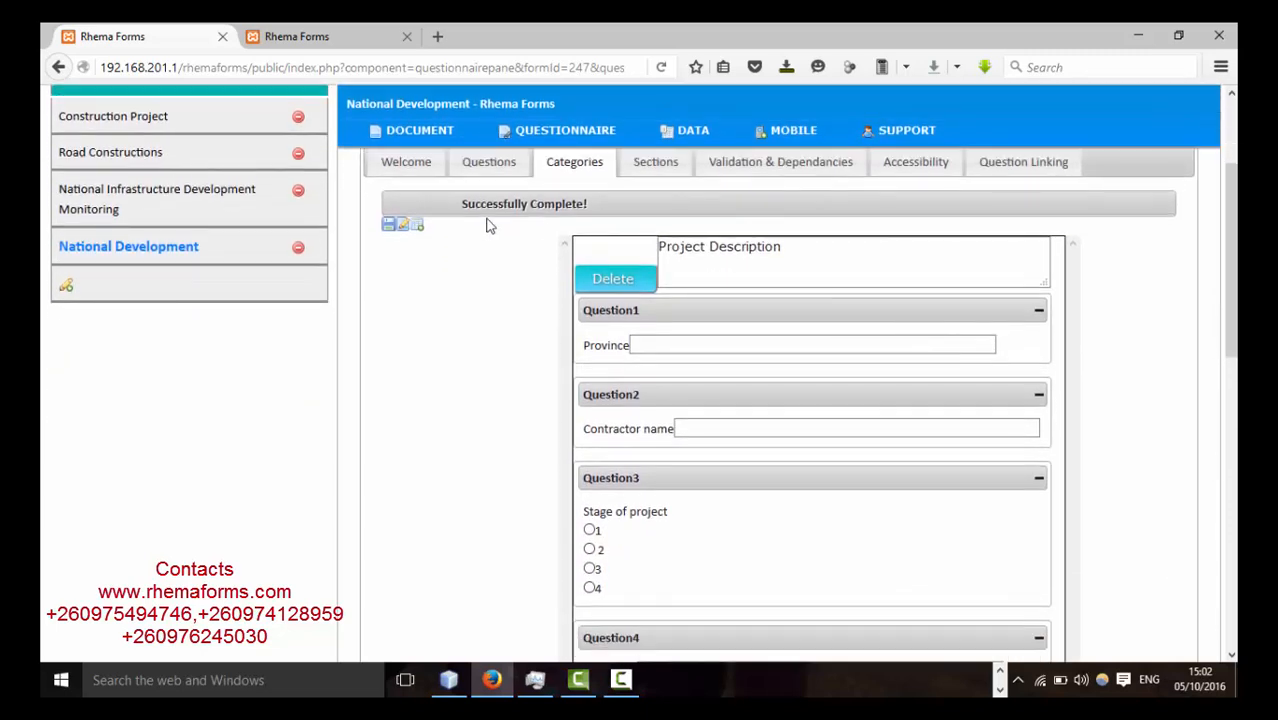
click(390, 228)
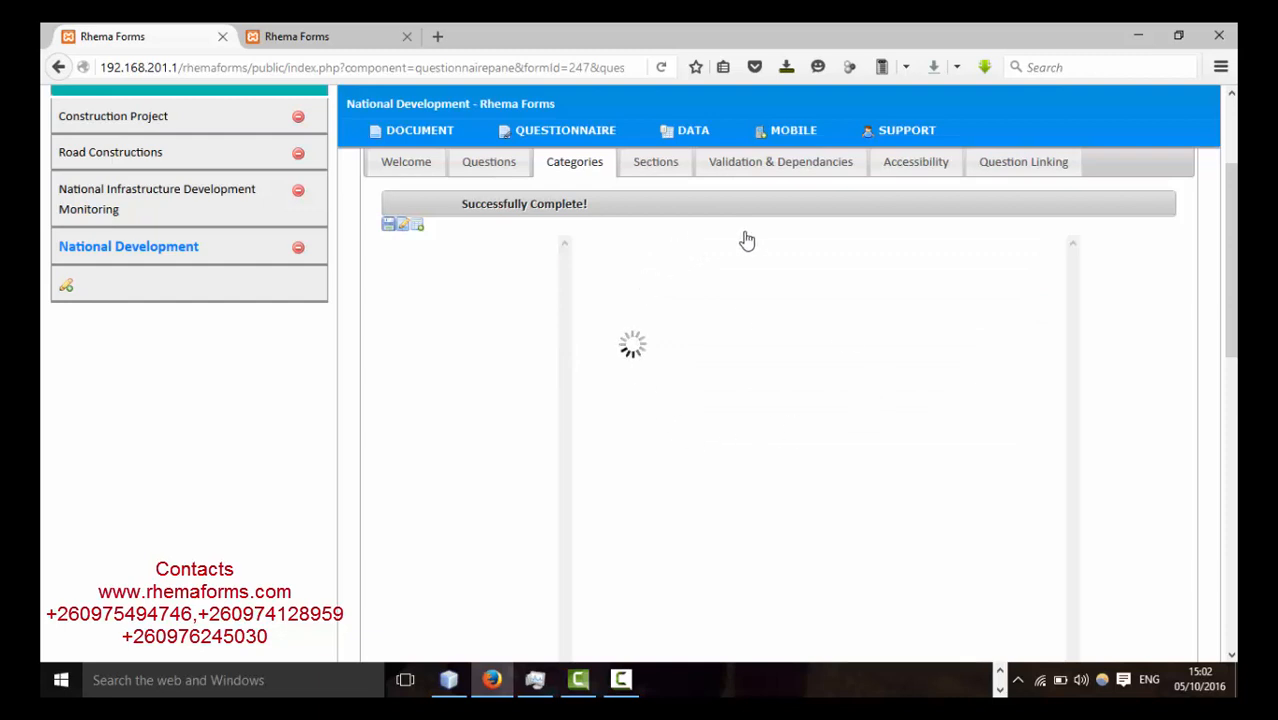
- Preview the questionnaire and check the Project Description heading, its questions and the category navigation at the end
mouse_move(507, 140)
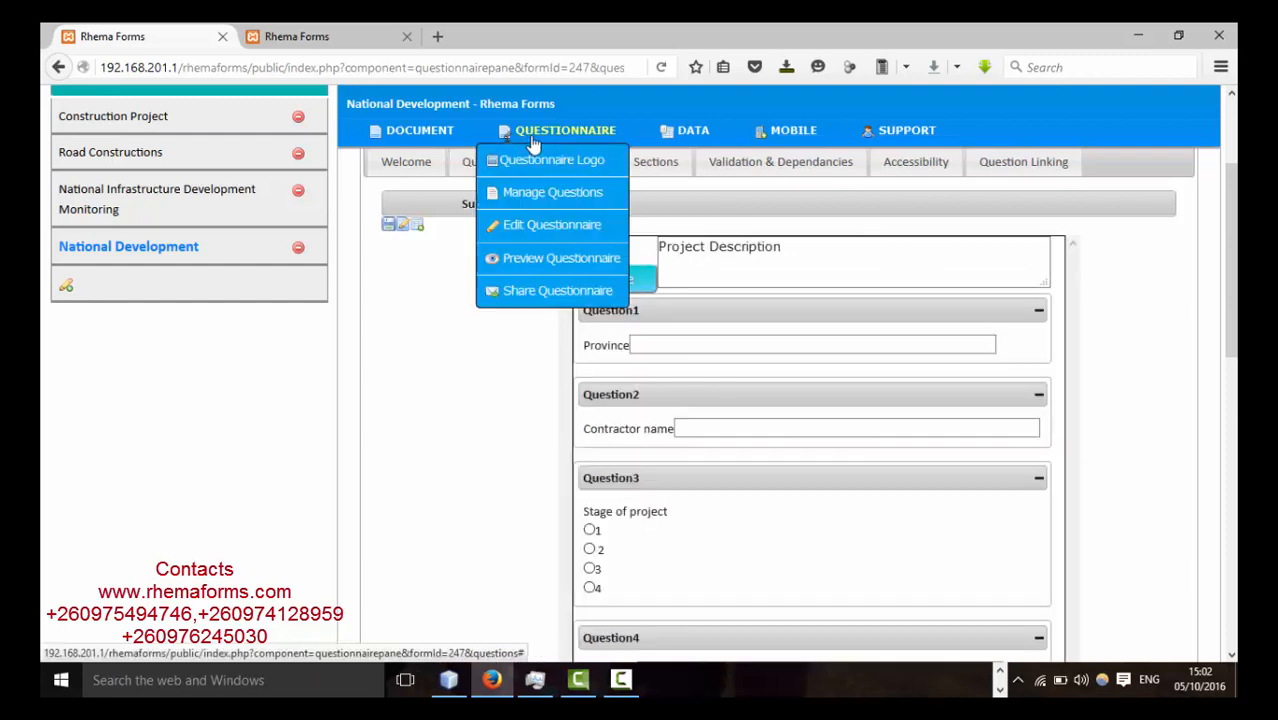
click(545, 262)
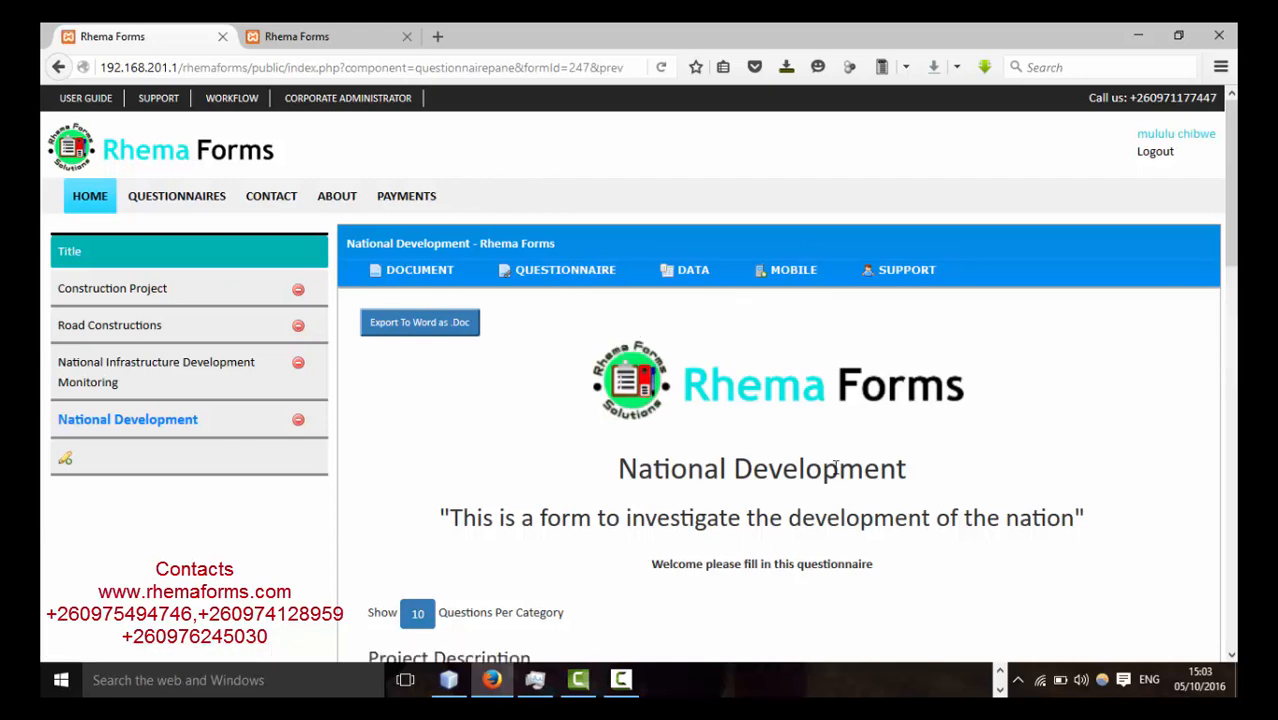
drag(1229, 190, 1192, 322)
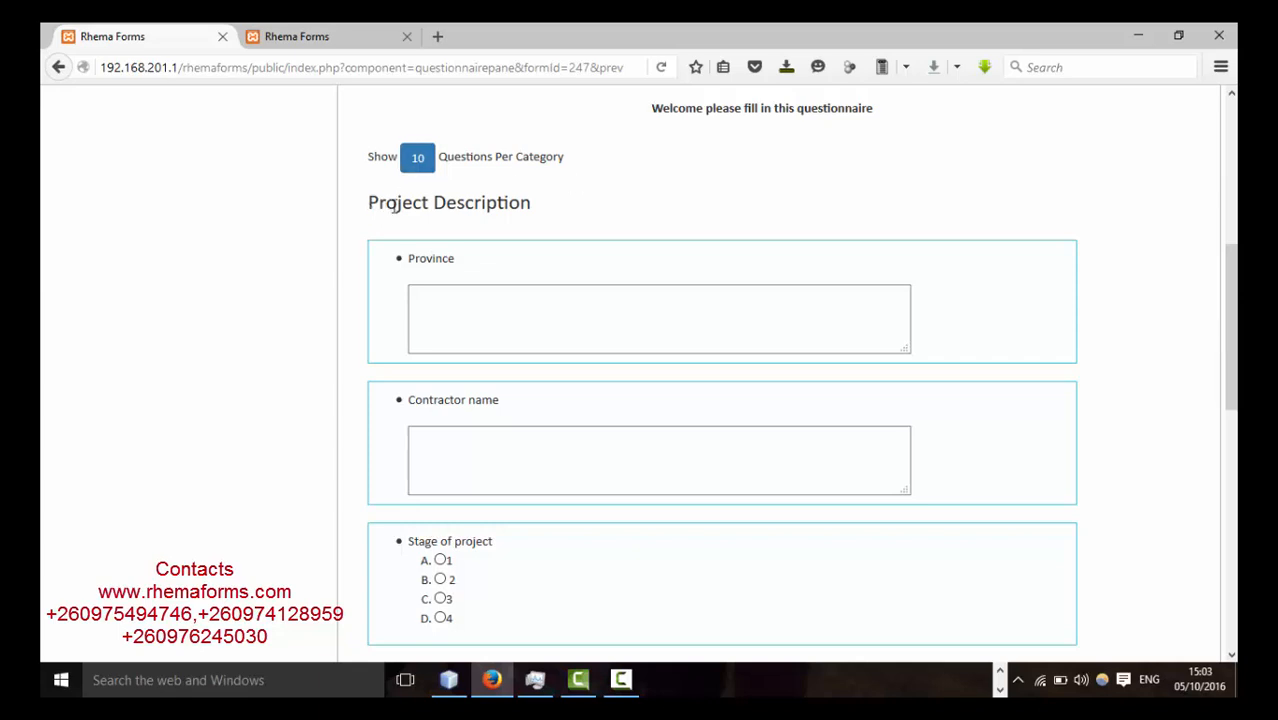
drag(368, 203, 593, 237)
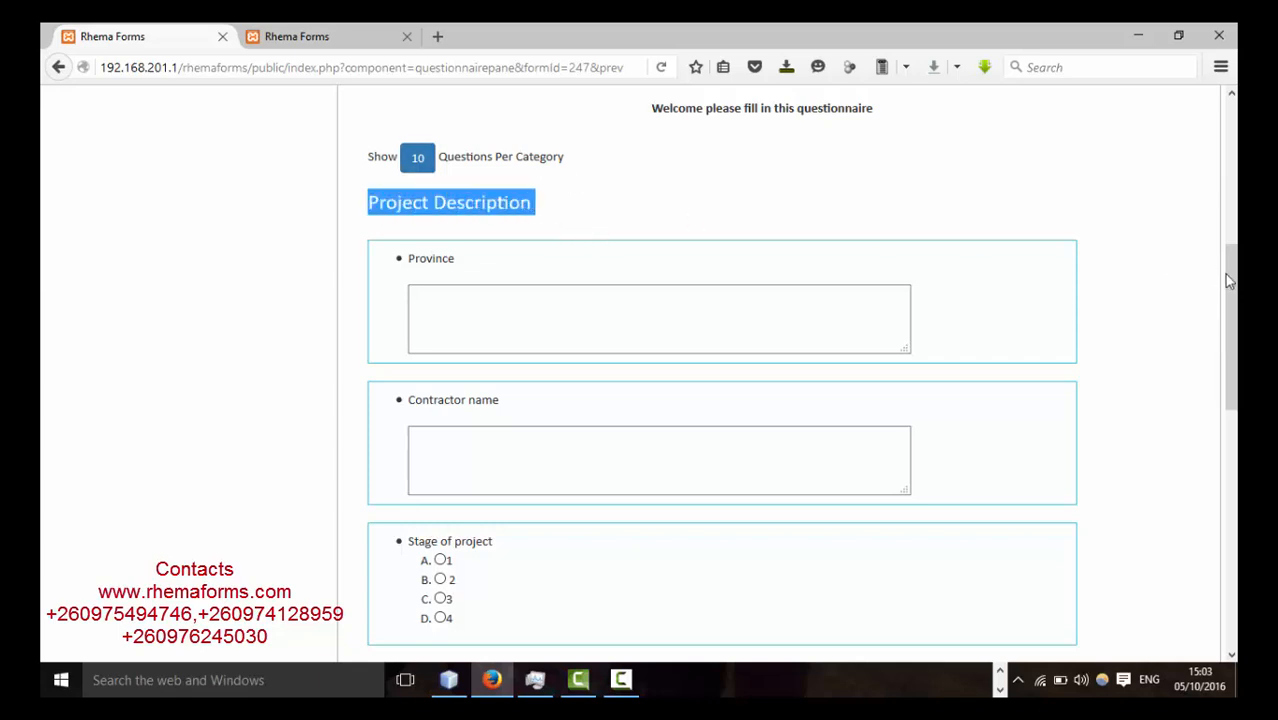
drag(1228, 280, 1236, 454)
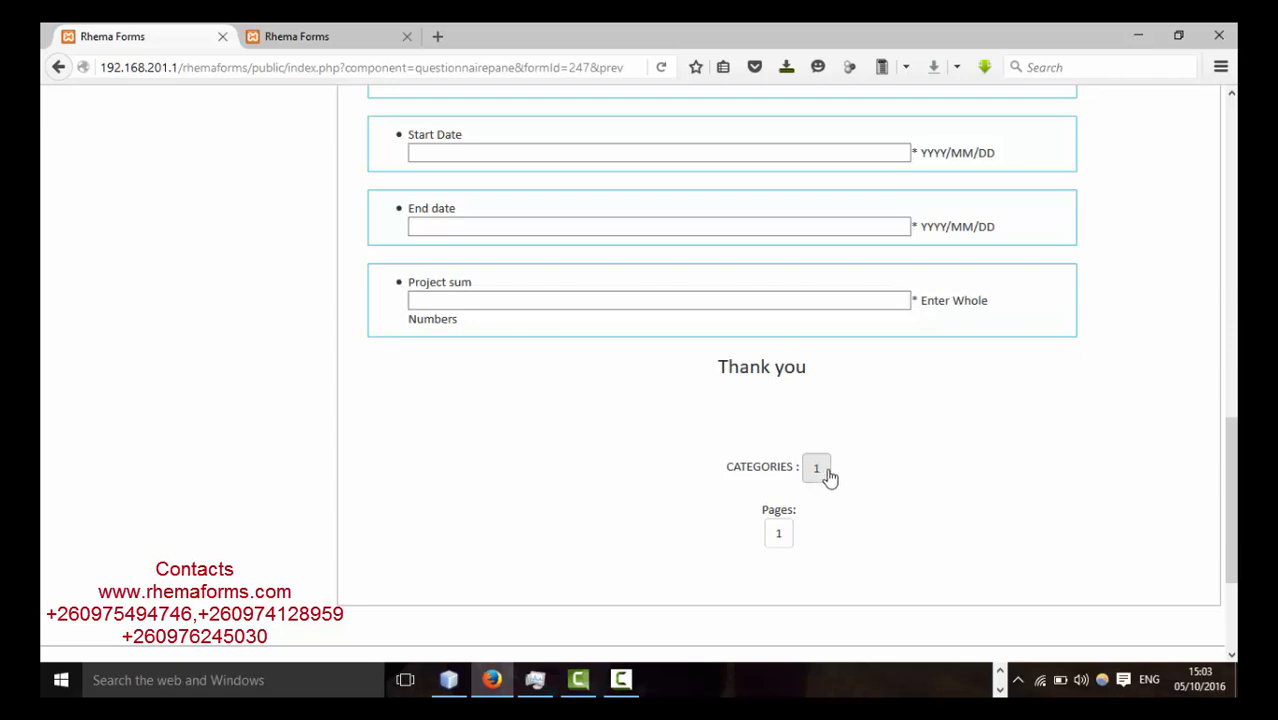
drag(1229, 521, 1229, 150)
click(591, 279)
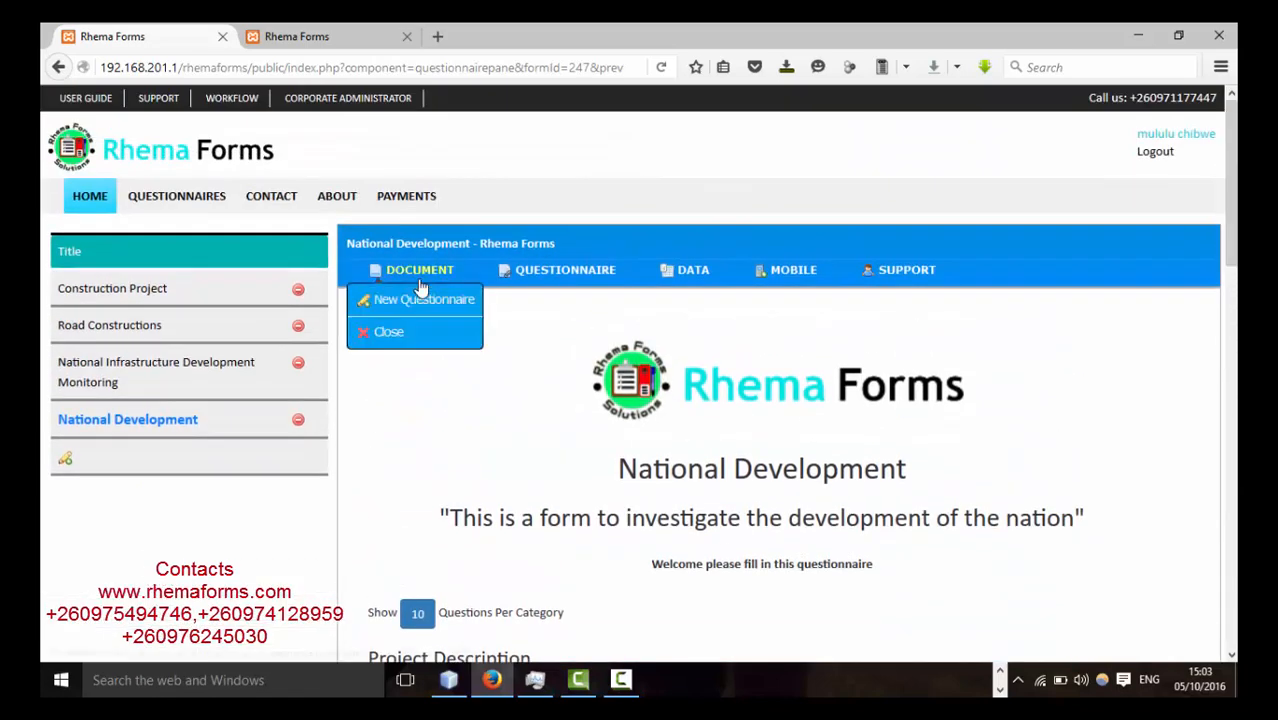
click(621, 682)
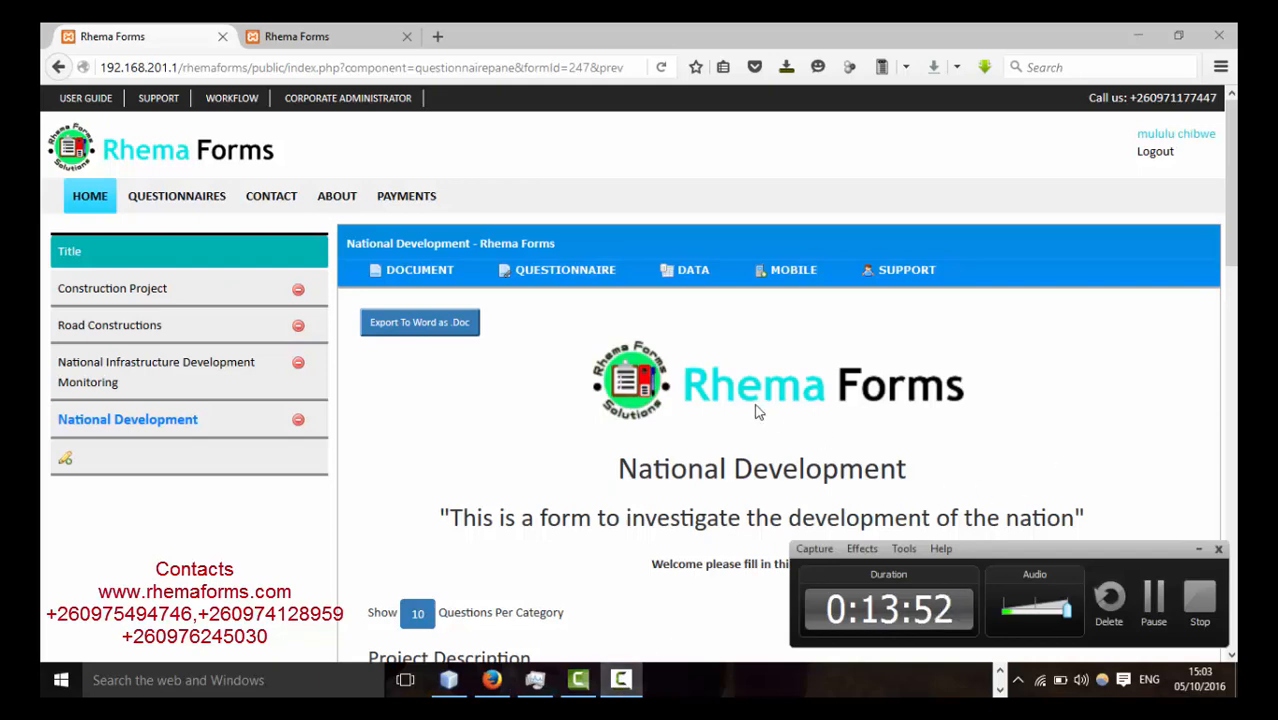